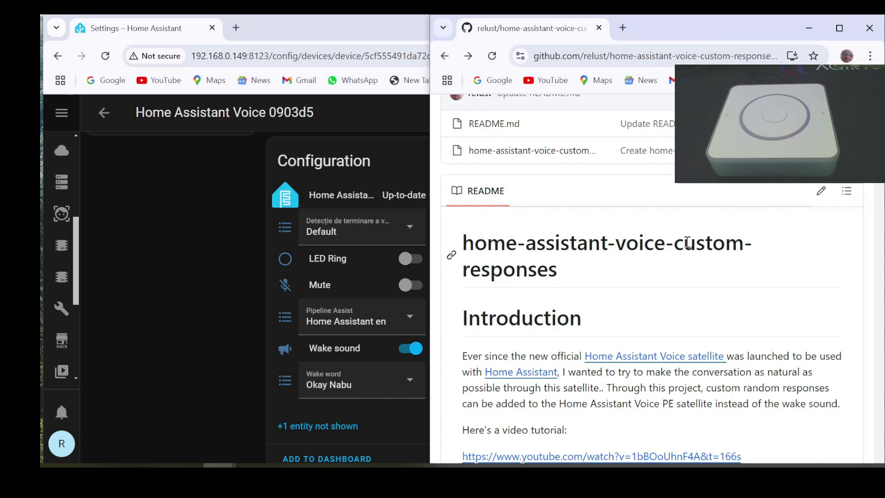
Review the README's introduction, features and setup instructions for adding custom responses to the voice satellite
scroll(629, 296, "down", 1)
scroll(712, 228, "up", 1)
scroll(629, 290, "down", 10)
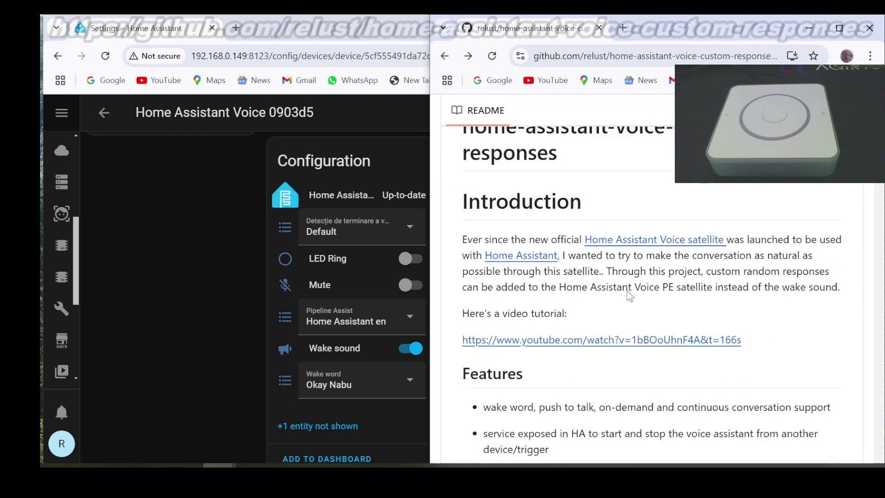
scroll(630, 296, "down", 6)
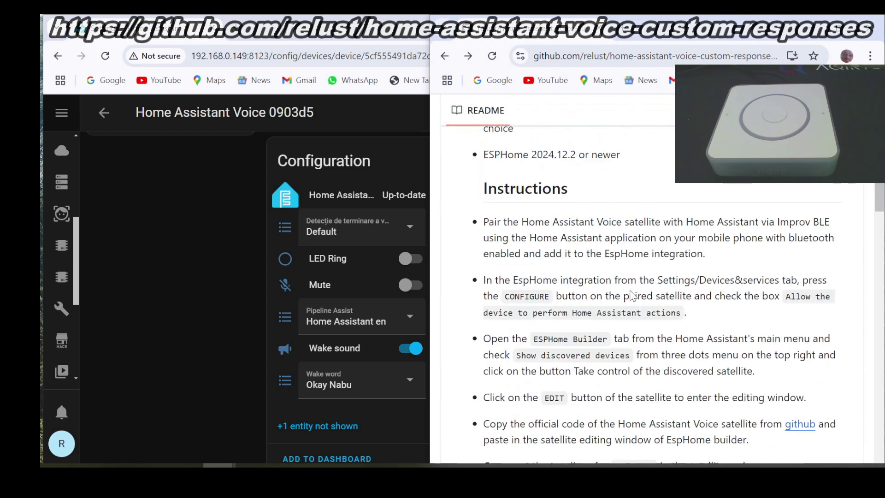
scroll(634, 295, "up", 2)
scroll(633, 296, "down", 2)
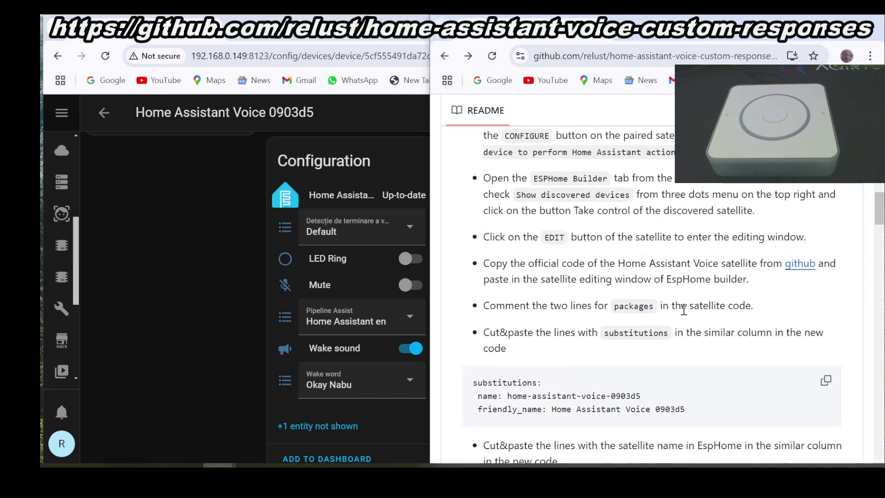
Open ESPHome Builder in Home Assistant and show the discovered devices
left_click(189, 285)
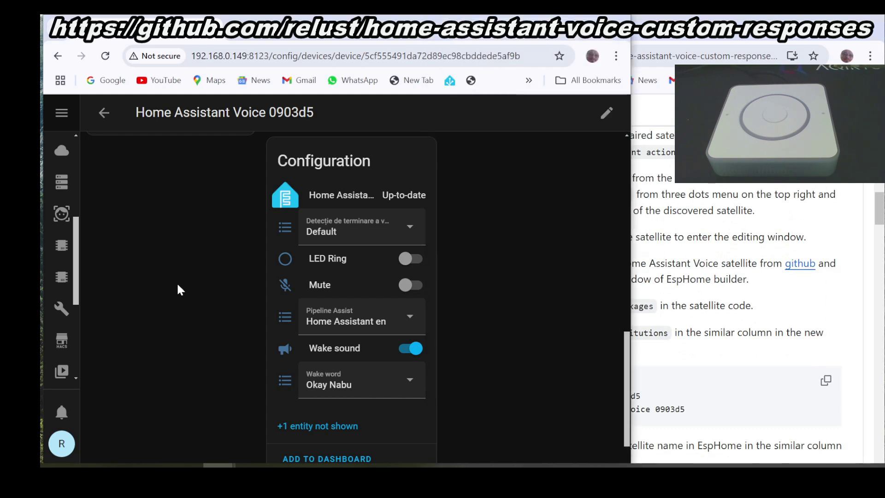
left_click(60, 246)
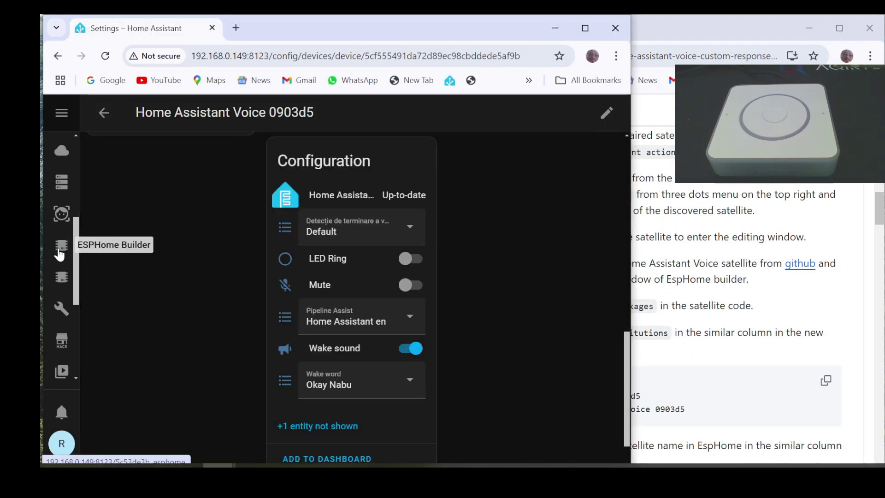
left_click(60, 247)
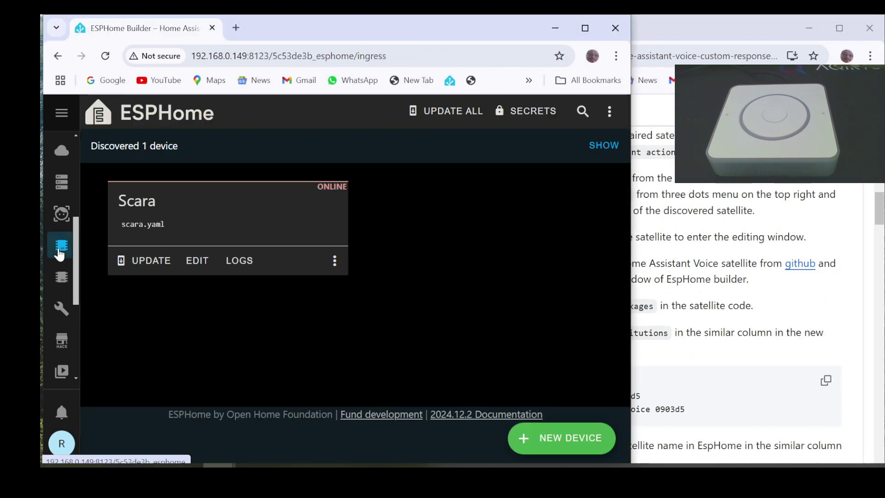
left_click(604, 147)
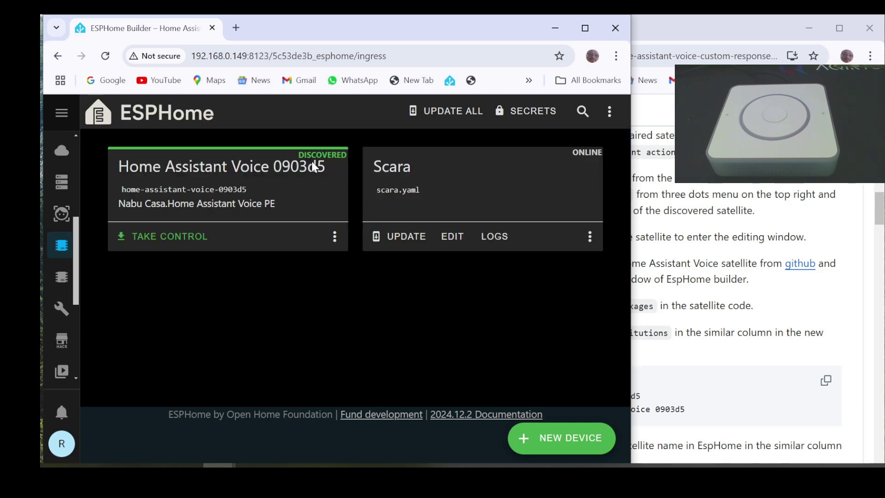
Take control of the discovered Home Assistant Voice 0903d5, keeping its name, and open its YAML configuration for editing
left_click(162, 246)
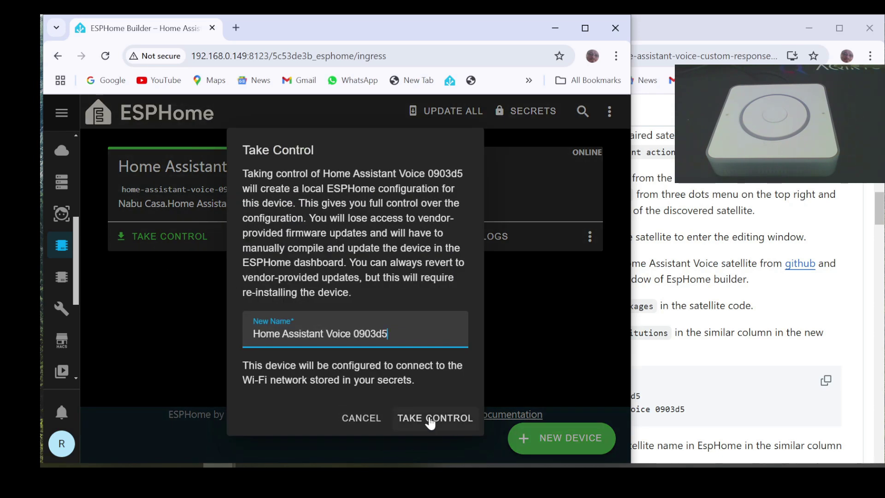
left_click(431, 420)
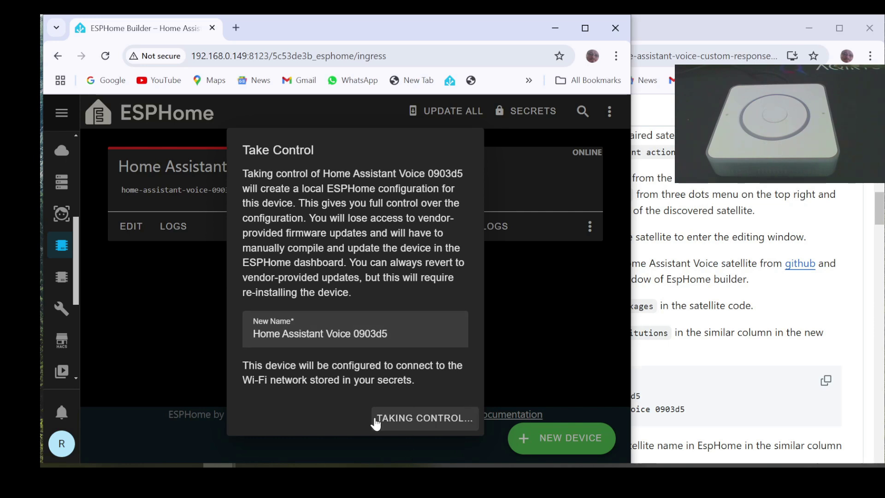
left_click(134, 226)
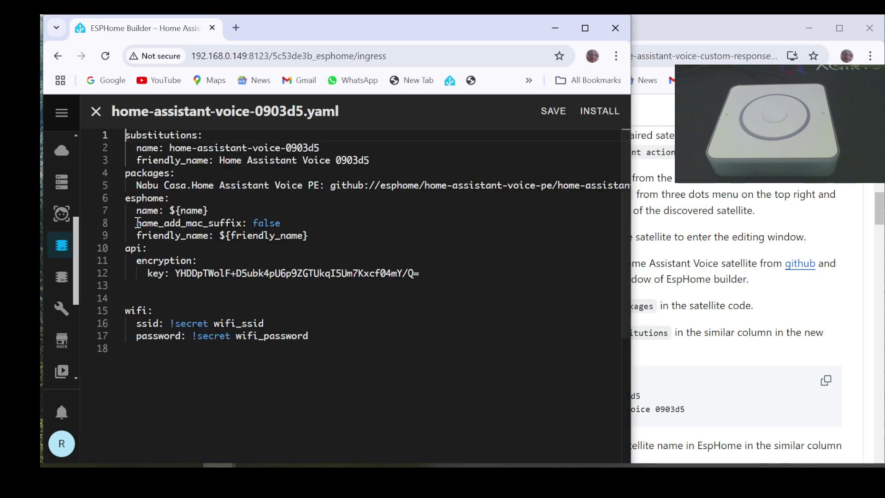
Follow the README's github link to the official home-assistant-voice.yaml and open its raw version
left_click(687, 34)
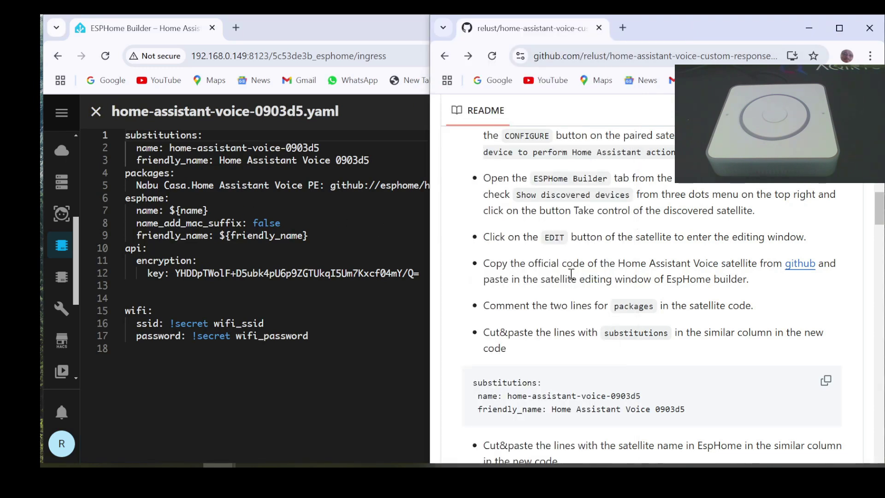
left_click(800, 264)
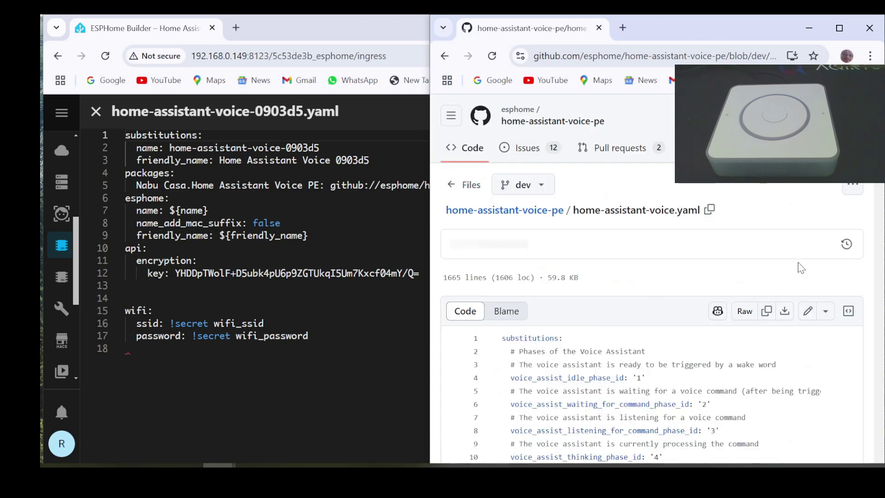
scroll(610, 242, "down", 3)
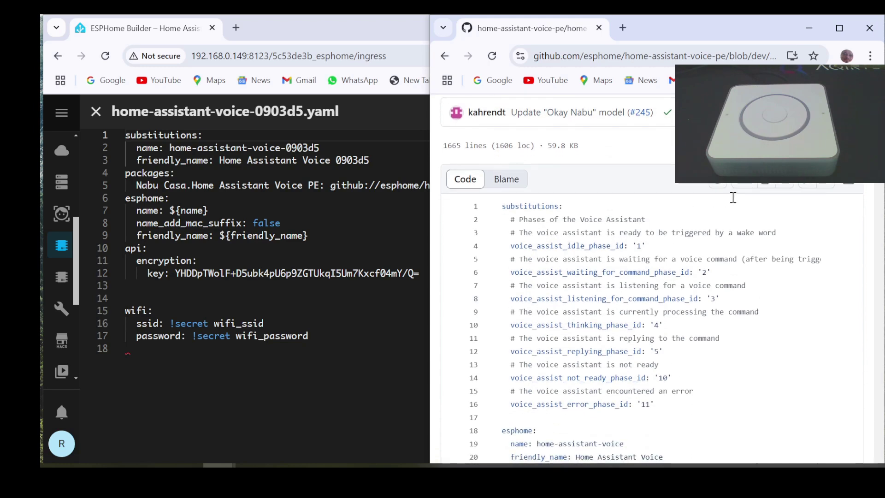
left_click(747, 184)
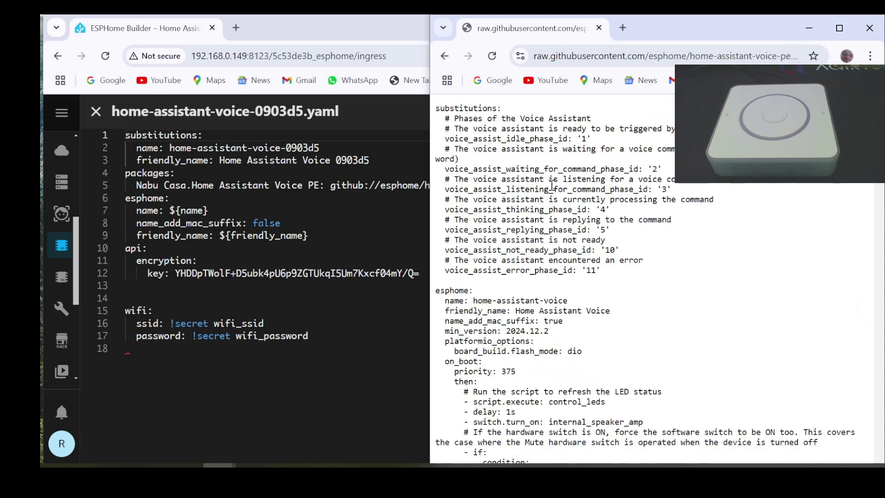
Copy the entire official YAML code and paste it below the wifi block in home-assistant-voice-0903d5.yaml, leaving blank lines between
key("ctrl+a")
left_click(139, 341)
key("Return")
key("Return")
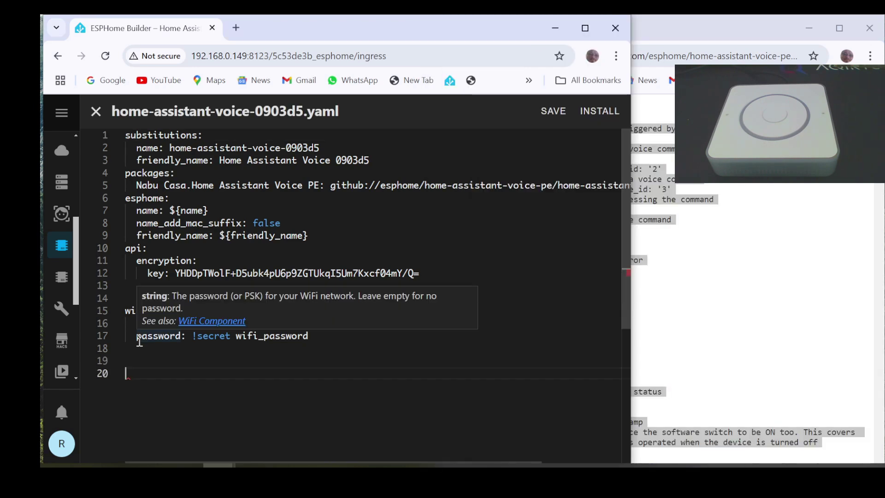
key("ctrl+v")
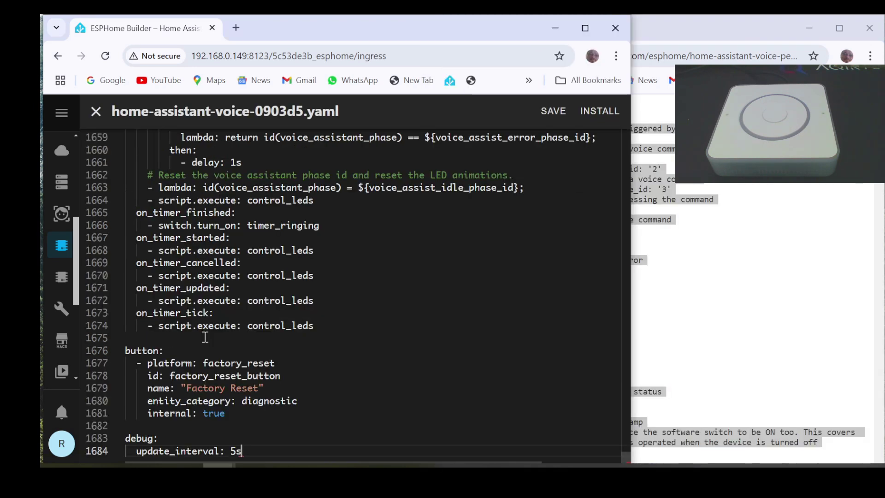
Copy the device's name and friendly_name substitutions into the official code's substitutions section, keeping only one substitutions header there
scroll(305, 302, "up", 12)
scroll(306, 302, "up", 20)
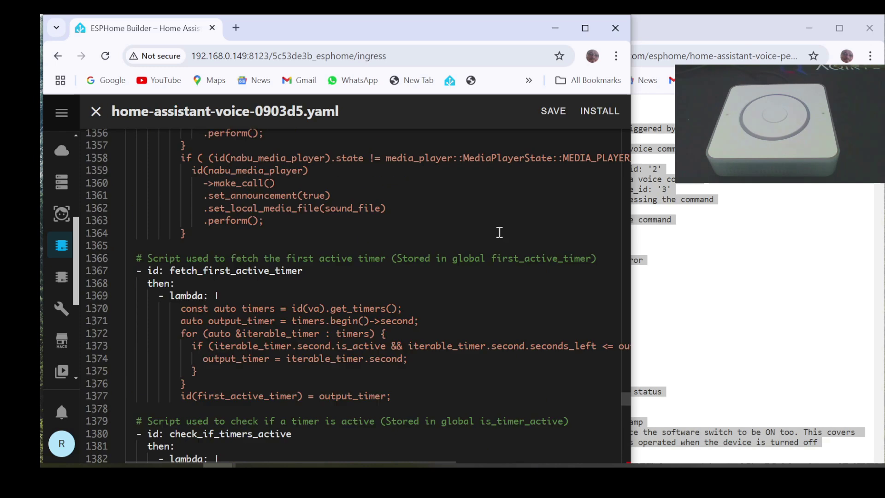
key("ctrl+Home")
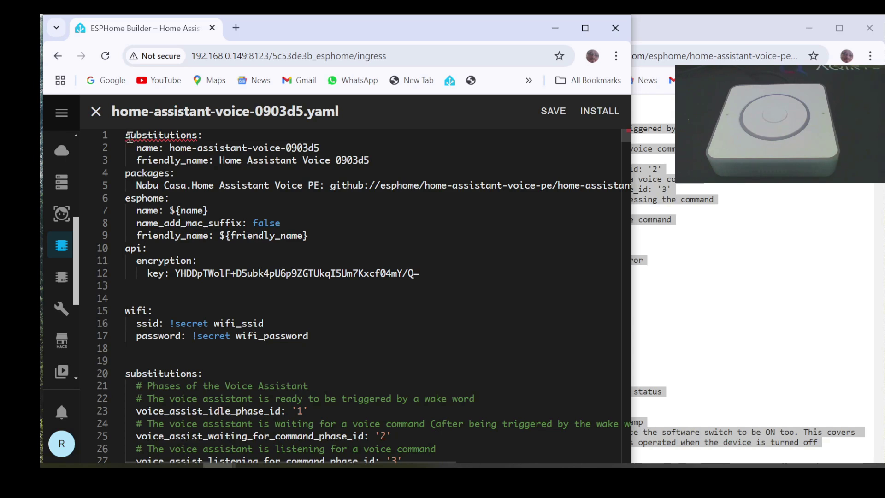
mouse_move(130, 137)
left_click_drag(378, 157, 124, 147)
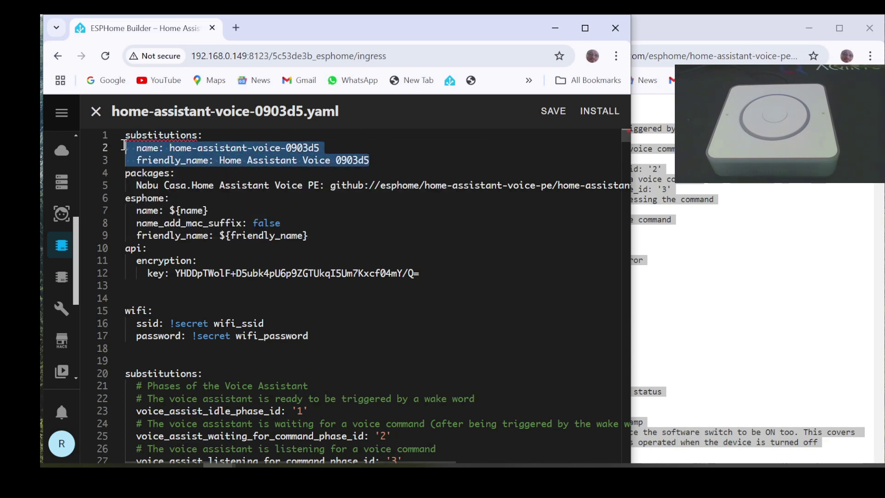
scroll(184, 276, "down", 1)
left_click(233, 340)
key("Return")
type("substitutions:   name: home-assistant-voice-0903d5   friendly_name: Home Assistant Voice 0903d5")
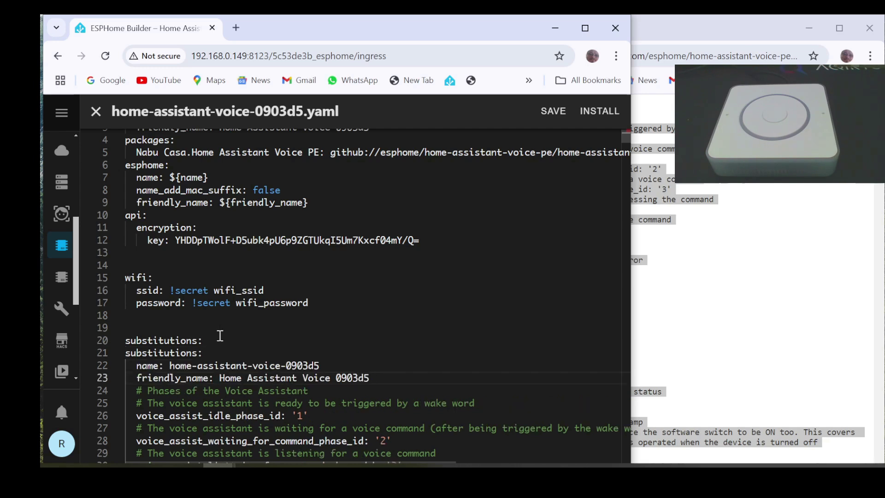
left_click_drag(204, 340, 112, 342)
key("BackSpace")
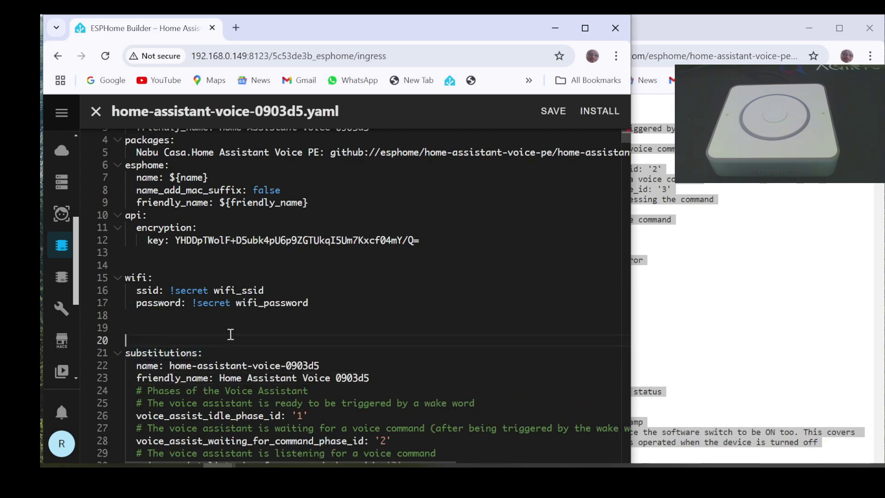
Comment out the packages line and the Nabu Casa.Home Assistant Voice PE line beneath it
scroll(235, 261, "up", 1)
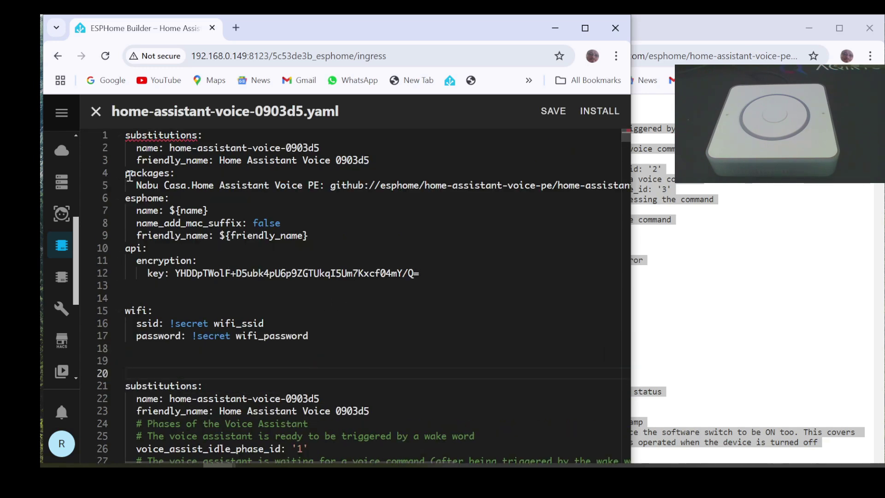
left_click(126, 174)
type("#")
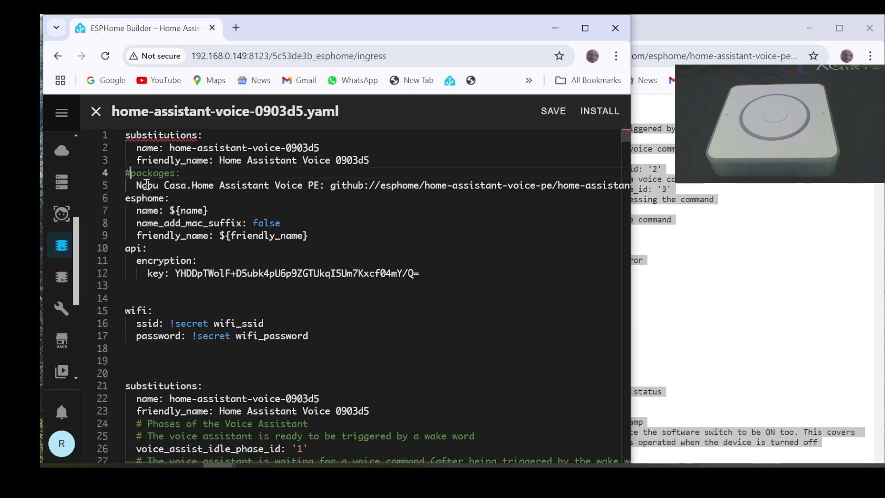
left_click(130, 186)
type("#")
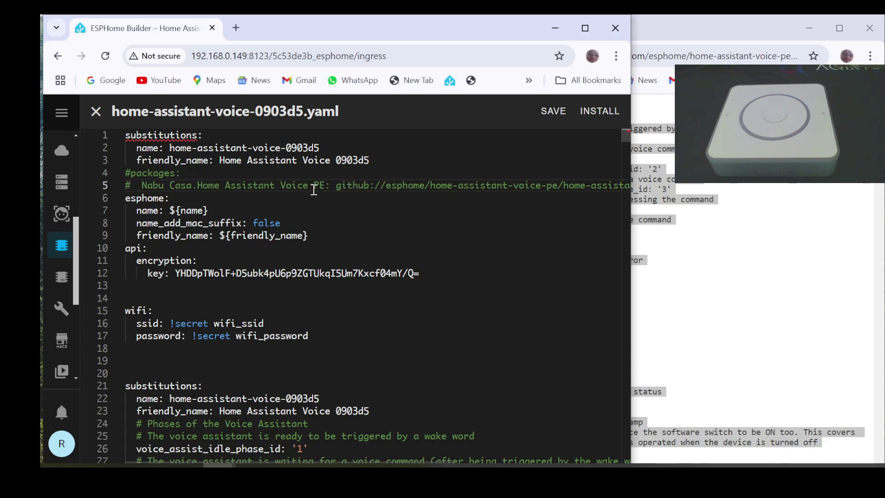
Replace the first three lines of the official esphome section with the original esphome block using ${name}, name_add_mac_suffix: false and ${friendly_name}
left_click_drag(316, 237, 109, 199)
key("ctrl+c")
scroll(240, 270, "down", 8)
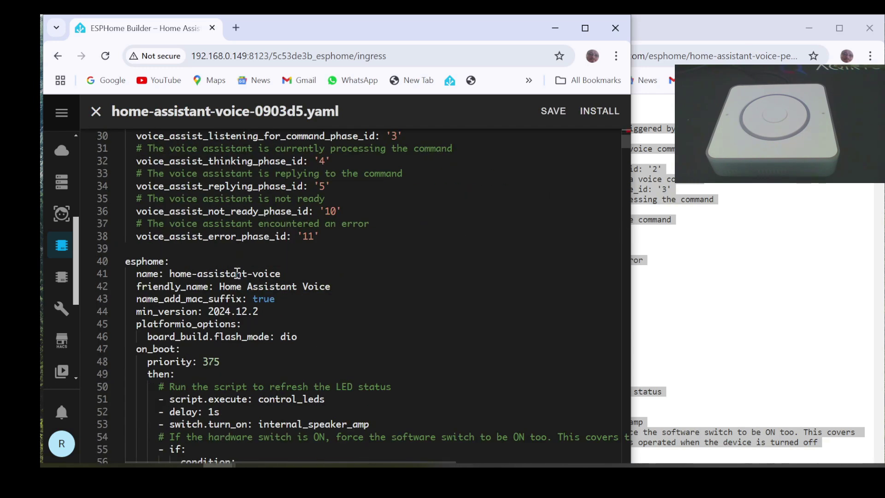
left_click(239, 267)
left_click_drag(342, 286, 116, 267)
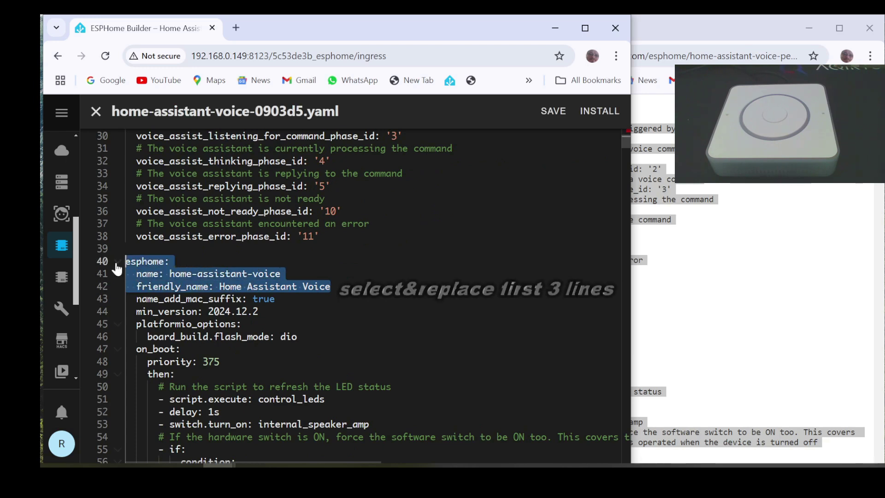
key("ctrl+v")
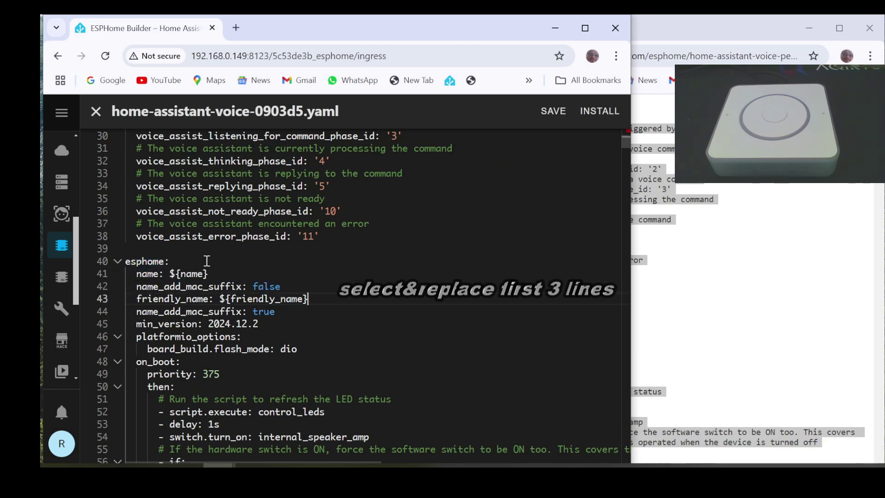
key("ctrl+z")
key("ctrl+v")
Copy the original api block with its API encryption key over the api header in the official code
scroll(233, 253, "up", 10)
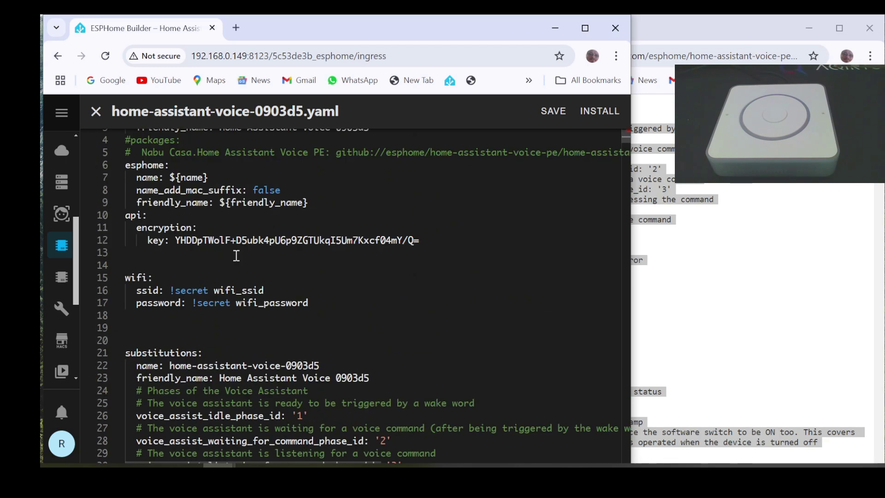
left_click_drag(436, 274, 123, 255)
scroll(246, 305, "down", 8)
scroll(245, 305, "down", 3)
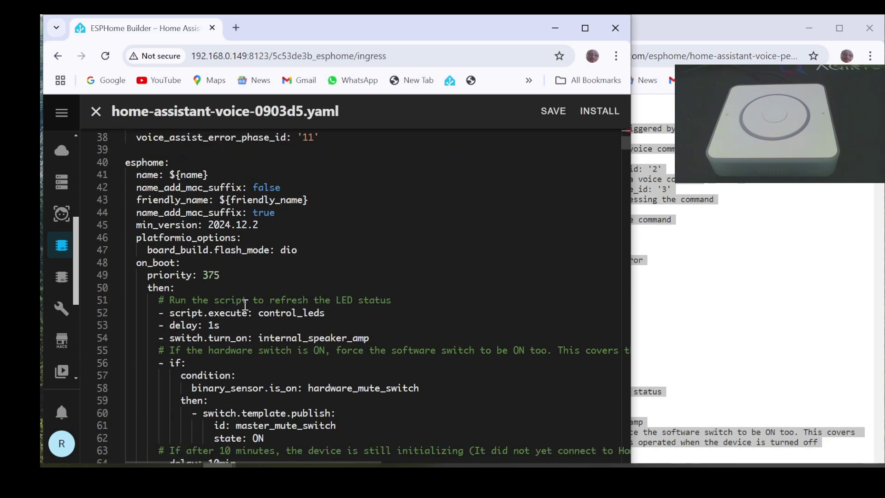
scroll(245, 305, "up", 3)
scroll(242, 311, "down", 15)
scroll(240, 314, "down", 5)
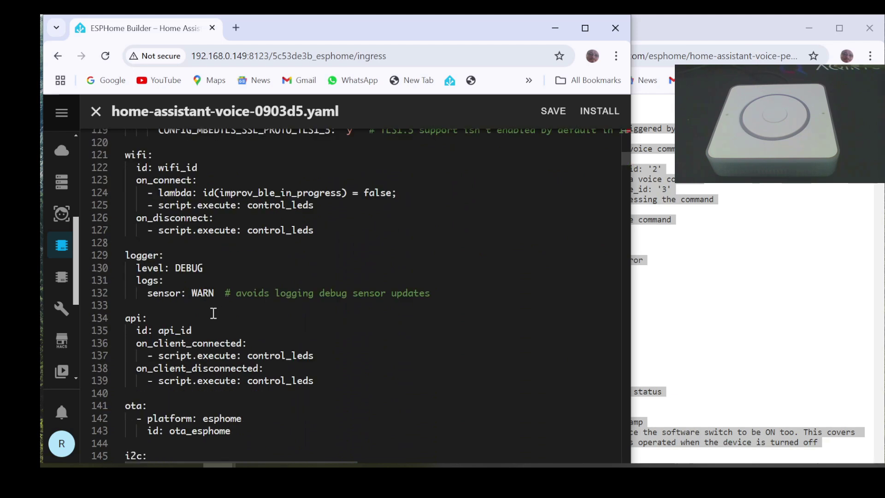
left_click_drag(147, 317, 125, 318)
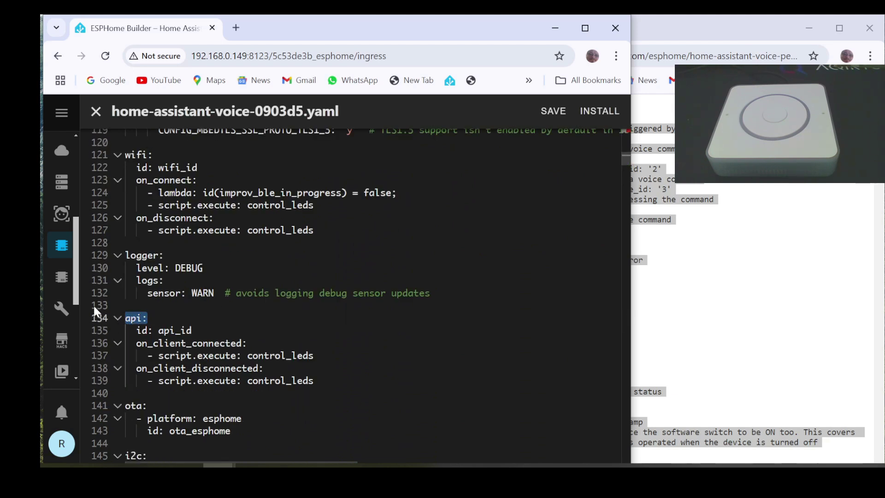
key("ctrl+v")
Copy the original wifi block with its ssid and password !secret references over the wifi header in the official code
scroll(206, 269, "up", 20)
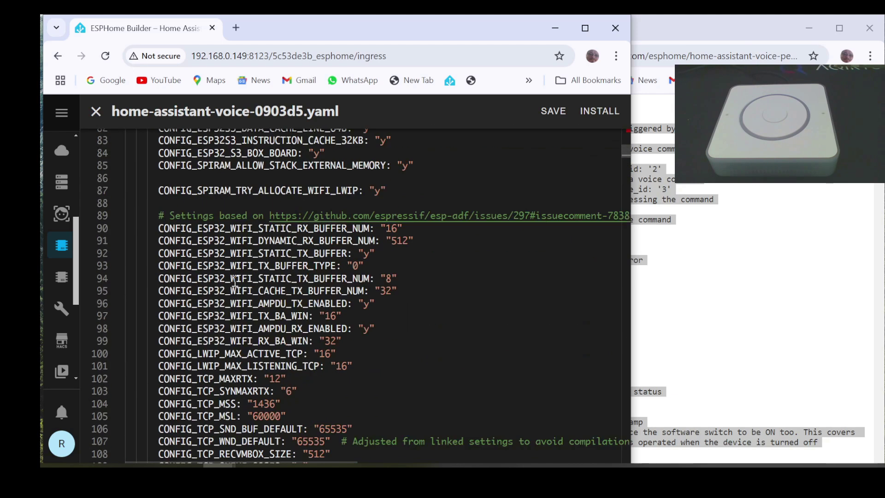
scroll(221, 265, "up", 5)
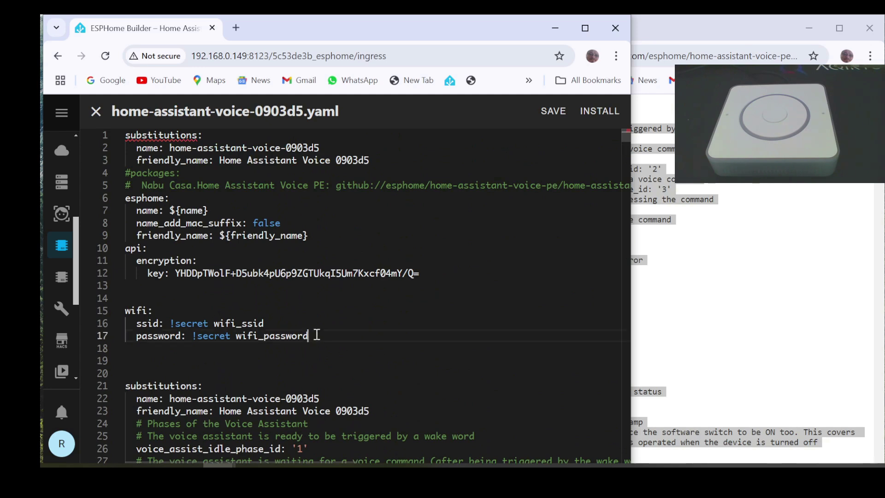
left_click_drag(309, 336, 111, 305)
key("ctrl+c")
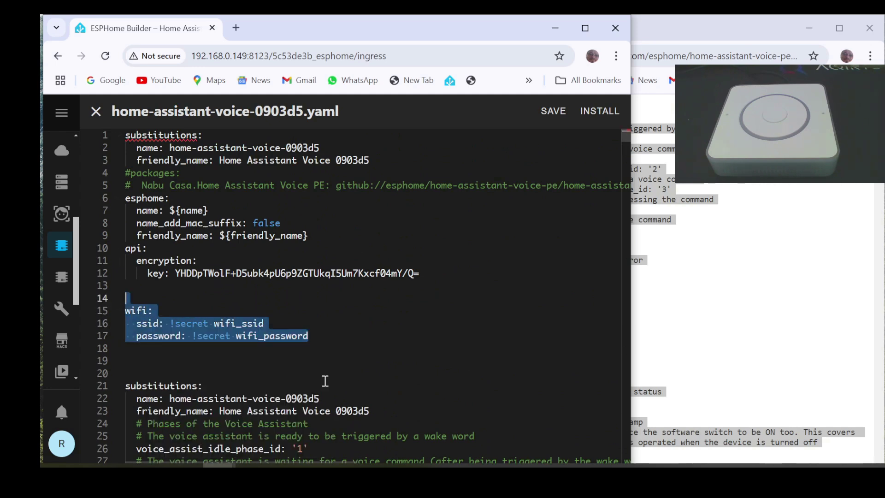
scroll(325, 381, "down", 20)
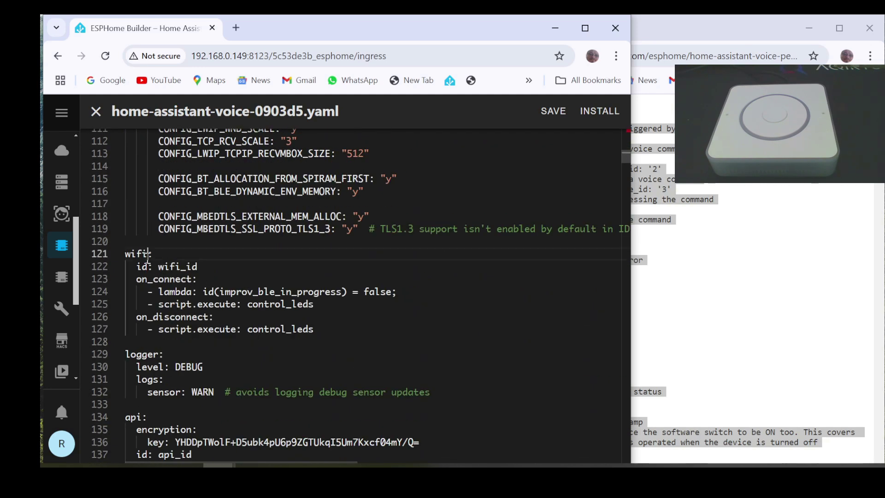
left_click_drag(154, 254, 110, 262)
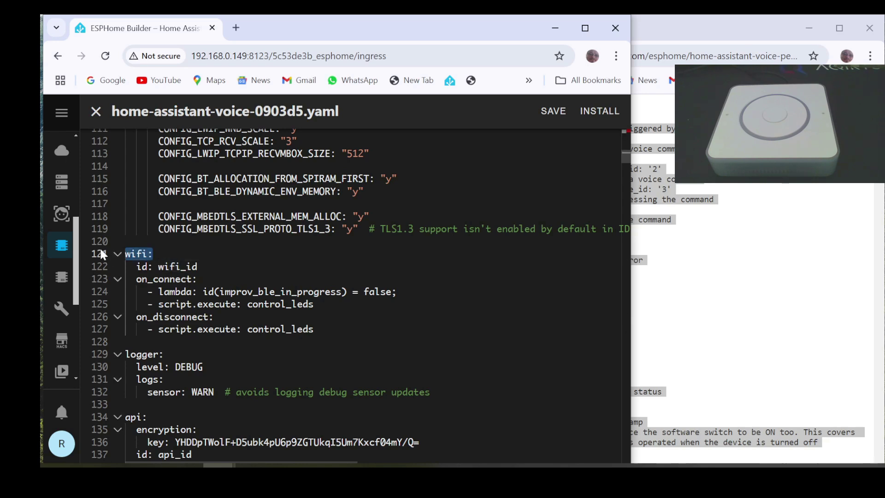
key("ctrl+v")
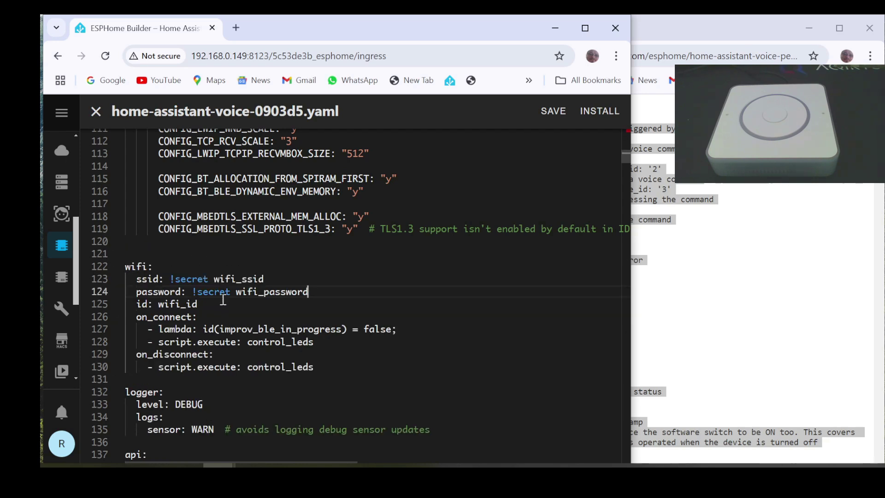
Delete the original esphome, api and wifi blocks and the duplicate substitutions block above the official code, keeping the commented packages lines
scroll(223, 301, "up", 20)
left_click_drag(196, 373, 116, 205)
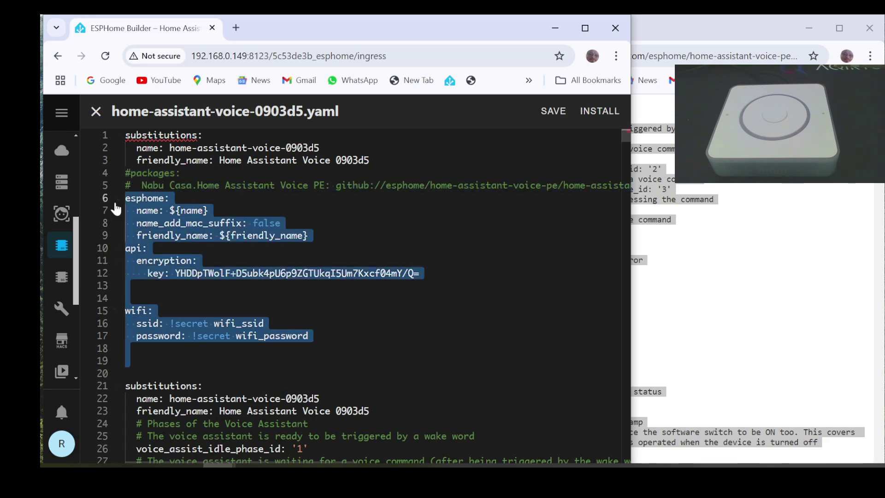
key("Delete")
left_click_drag(384, 160, 94, 133)
key("Delete")
key("Delete")
Copy the custom_responses_switch template code from the custom-response README on GitHub and paste it directly under the switch header in the device YAML
key("alt+Tab")
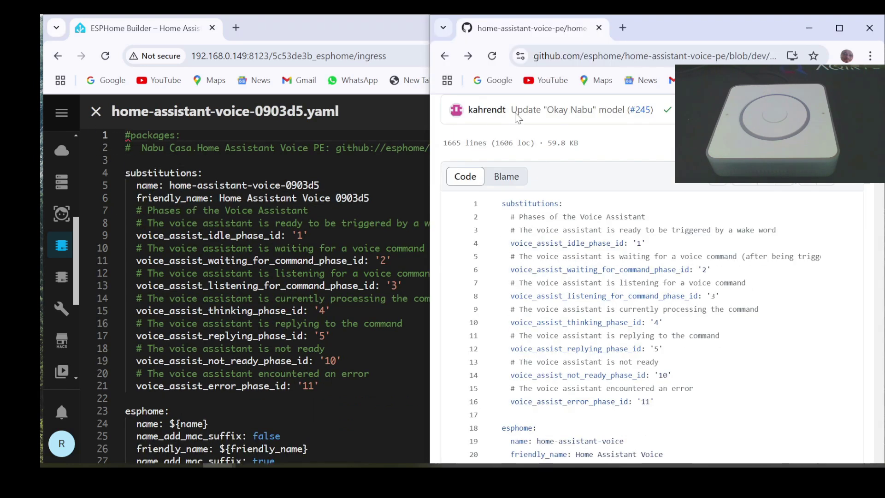
left_click(444, 56)
scroll(599, 255, "down", 20)
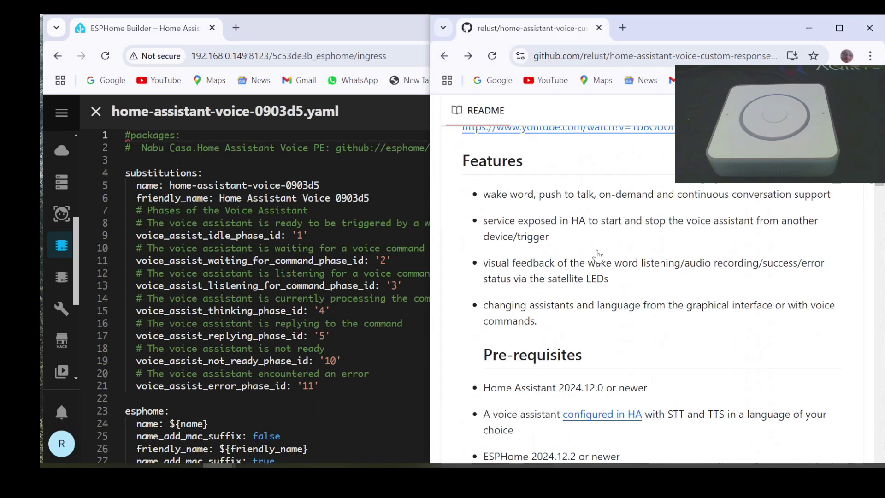
scroll(608, 255, "down", 4)
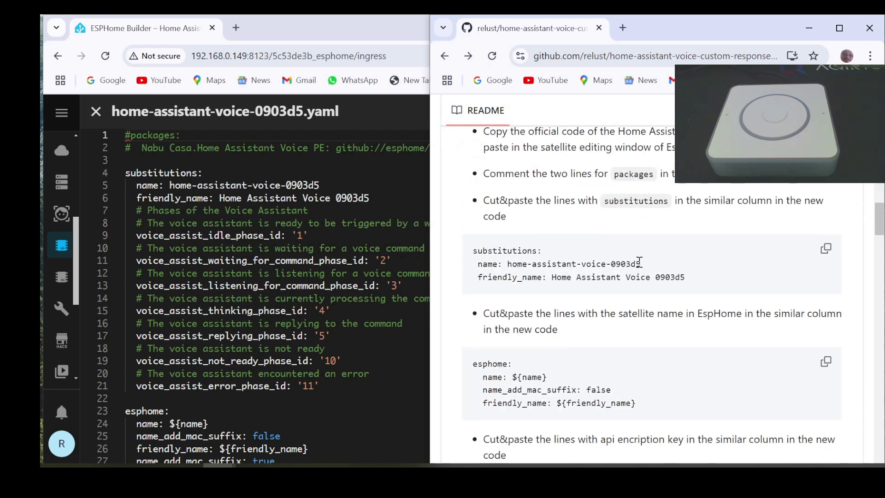
scroll(637, 262, "down", 9)
left_click(825, 291)
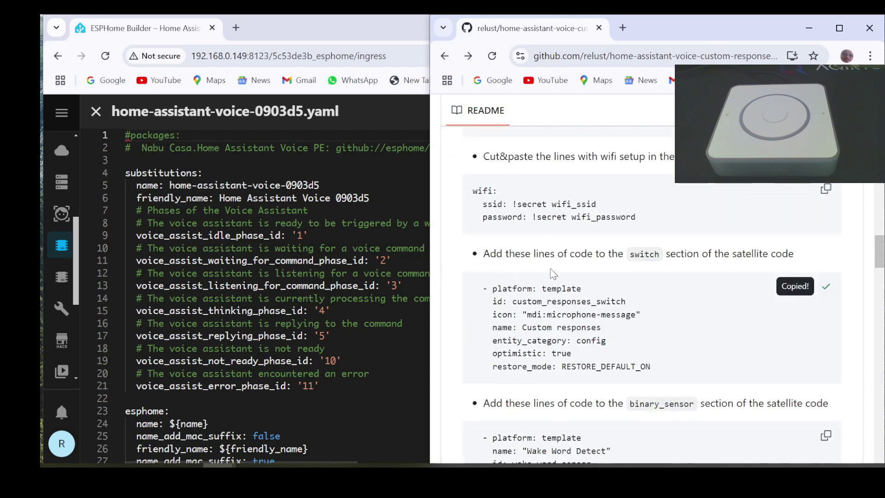
left_click(290, 309)
scroll(290, 309, "down", 20)
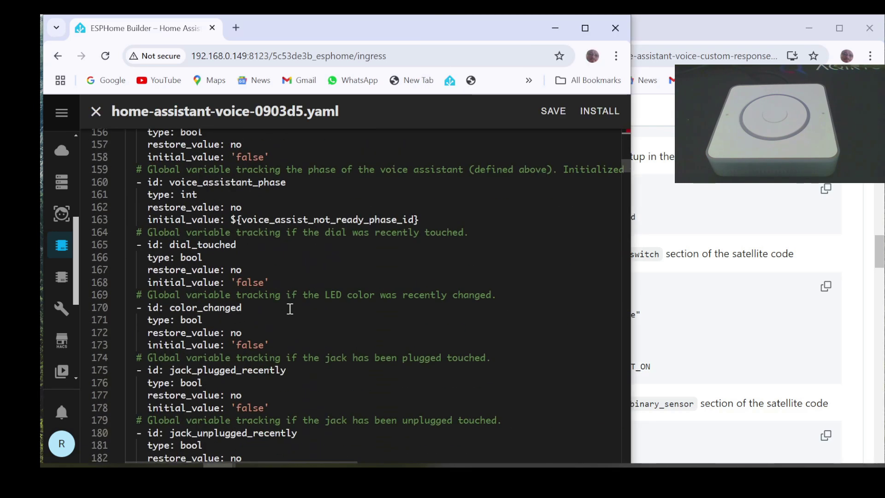
scroll(290, 309, "down", 6)
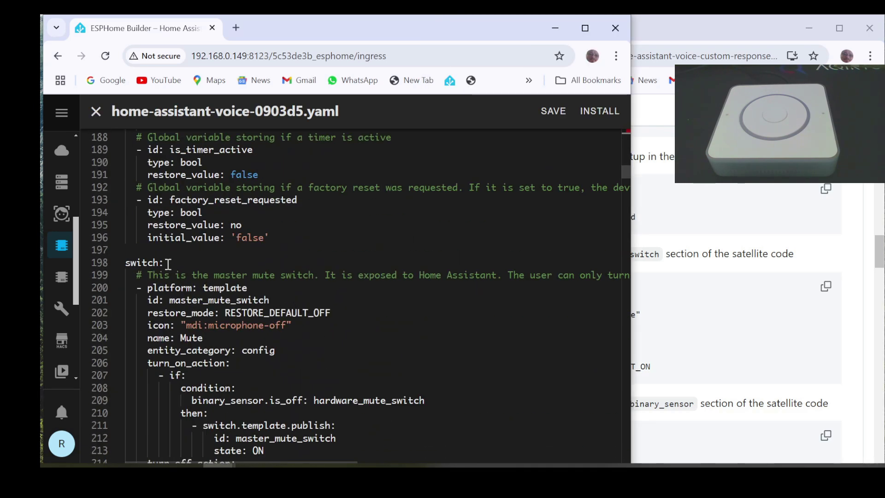
left_click(168, 264)
key("Return")
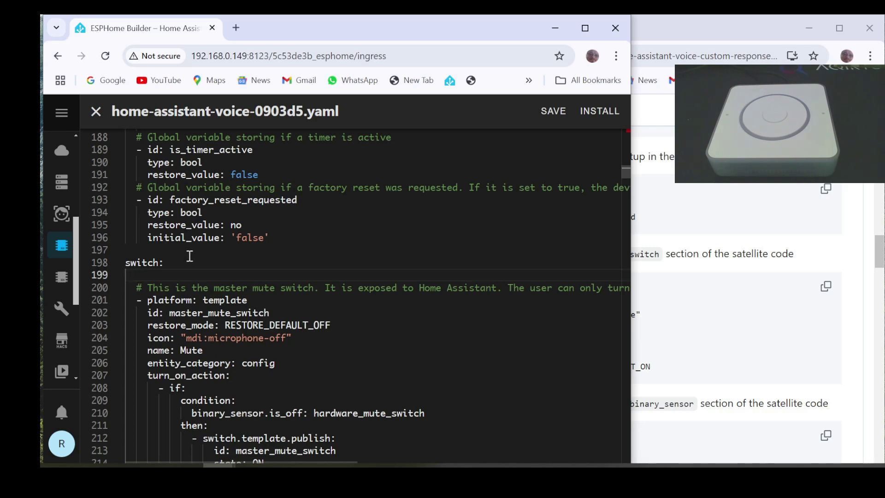
key("ctrl+v")
Copy the README's "Wake Word Detect" template code with id wake_word_sensor and insert it directly under the binary_sensor header
left_click(827, 243)
scroll(827, 243, "down", 4)
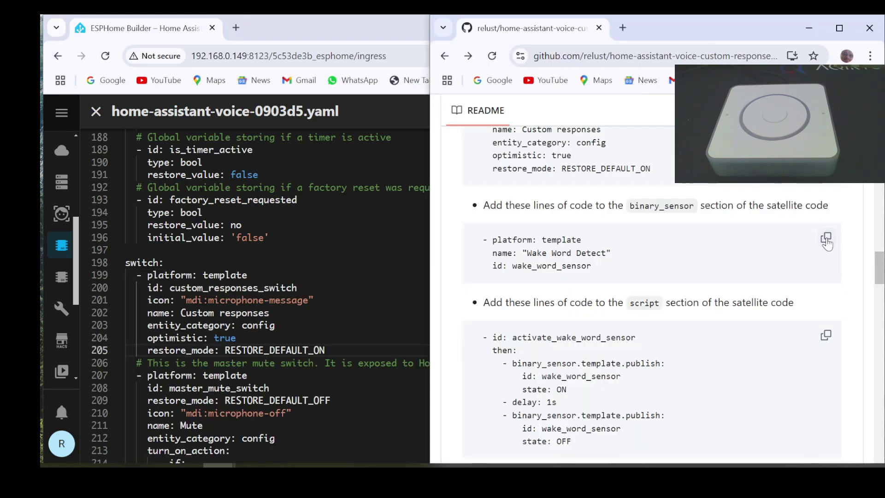
left_click(827, 243)
left_click(335, 276)
scroll(339, 275, "down", 12)
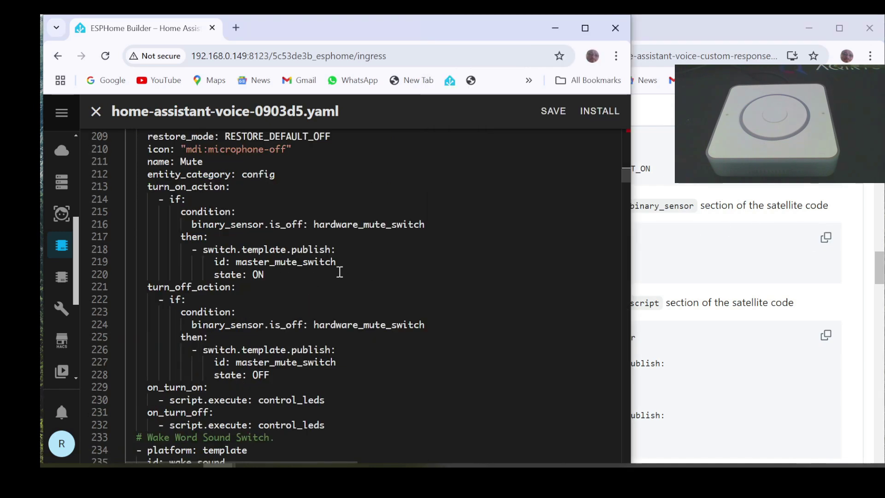
scroll(339, 276, "down", 7)
left_click(211, 246)
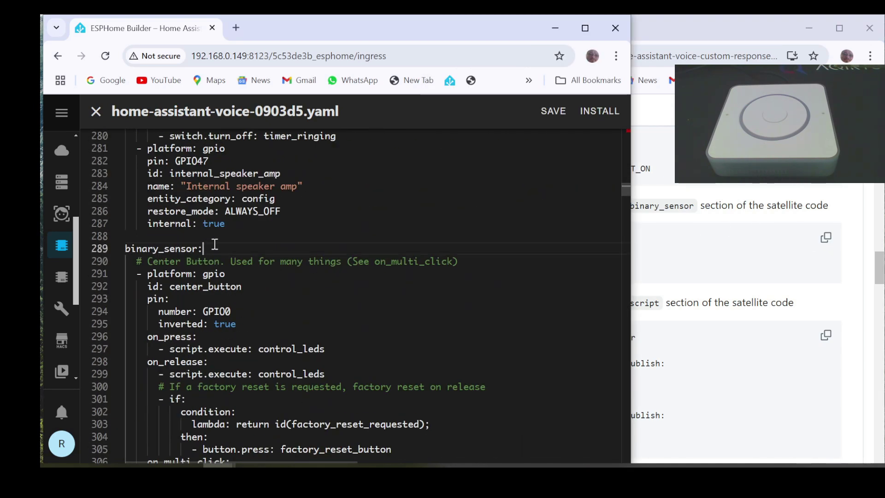
key("Return")
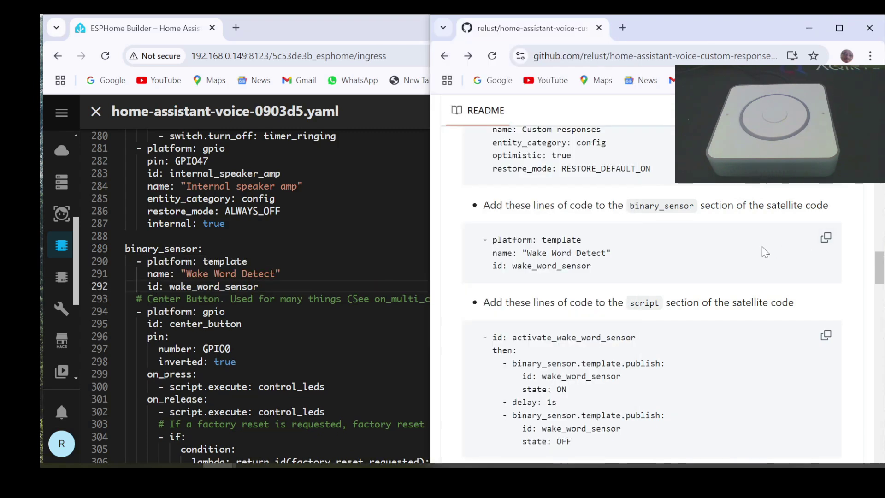
Copy the README's activate_wake_word_sensor script and insert it directly under the script header in the device YAML
scroll(671, 256, "down", 4)
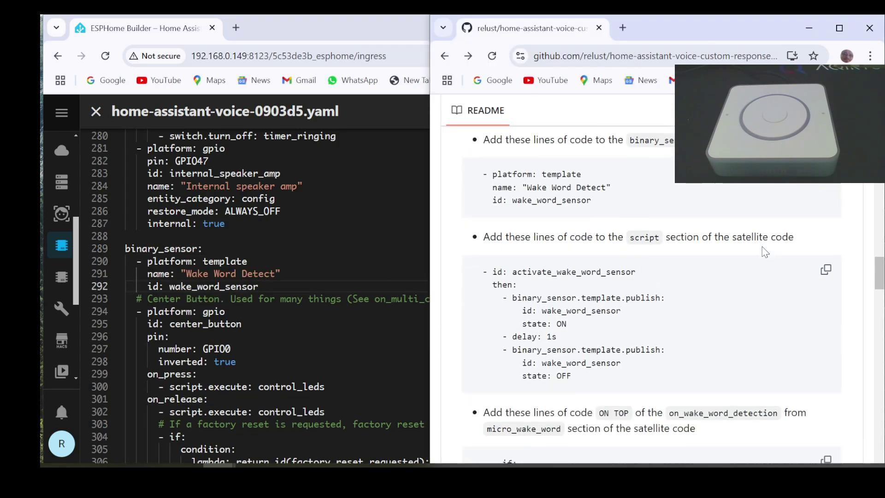
left_click(827, 274)
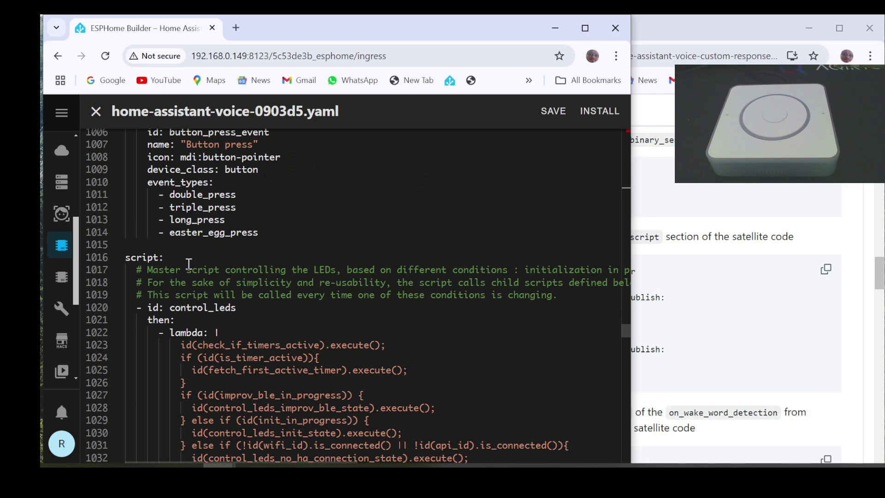
left_click(170, 258)
key("Return")
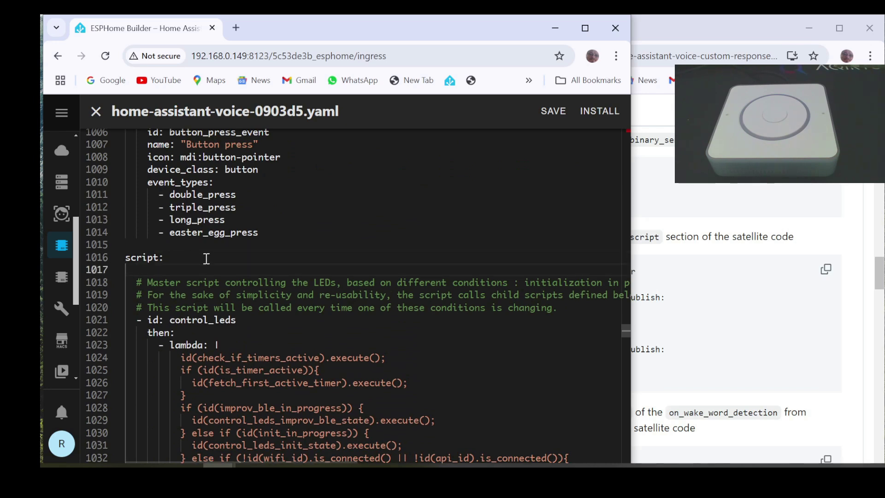
key("ctrl+v")
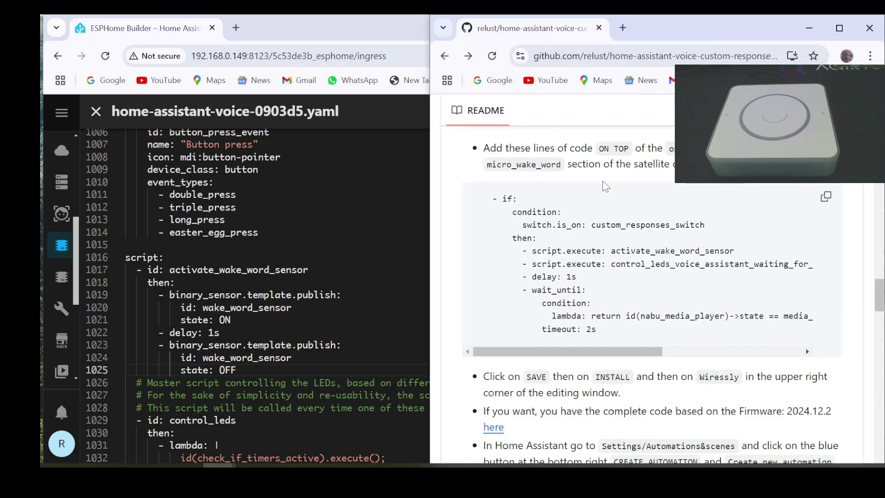
Copy the README's custom_responses_switch if-condition block and insert it at the top of on_wake_word_detected in the micro_wake_word section
left_click(826, 198)
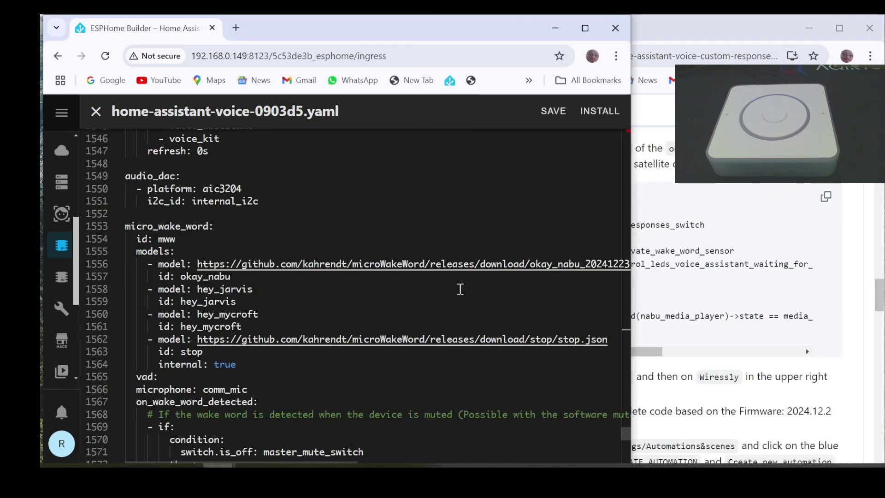
scroll(460, 289, "down", 3)
scroll(461, 289, "down", 1)
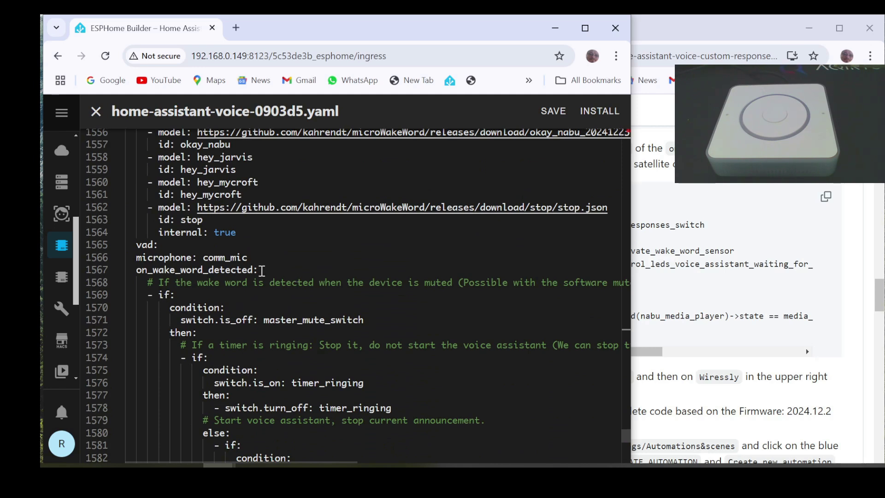
left_click(258, 270)
key("Return")
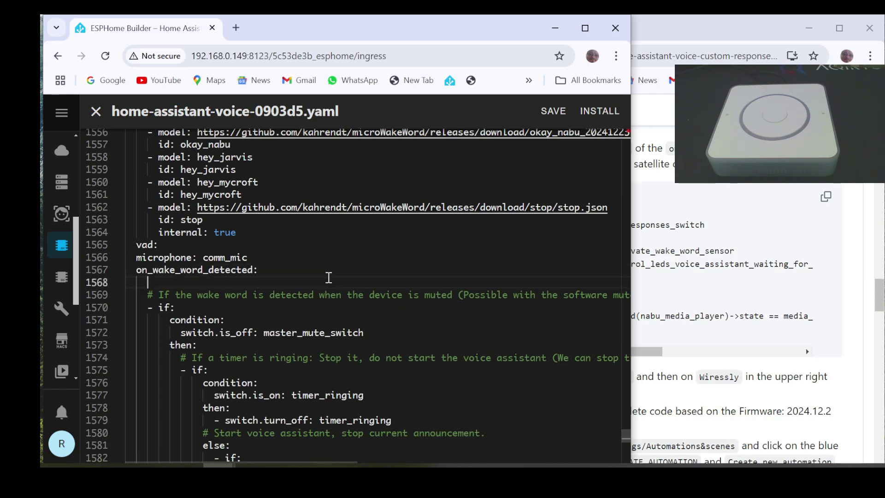
key("ctrl+v")
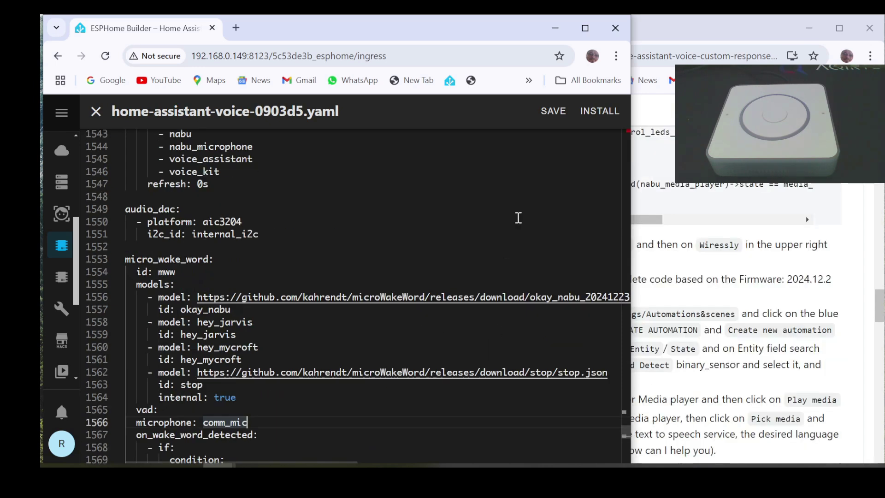
Save the YAML and install it wirelessly on the device, ending with the log stopped and the editor closed
left_click(553, 111)
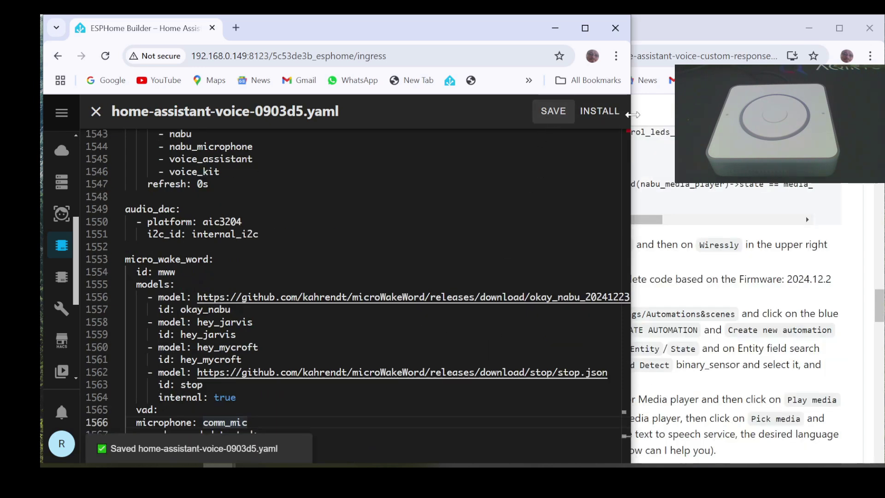
left_click(608, 118)
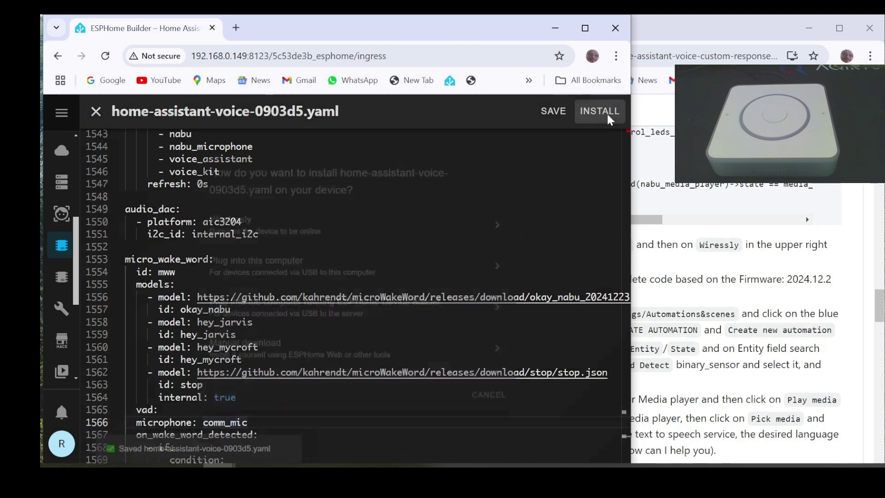
left_click(253, 224)
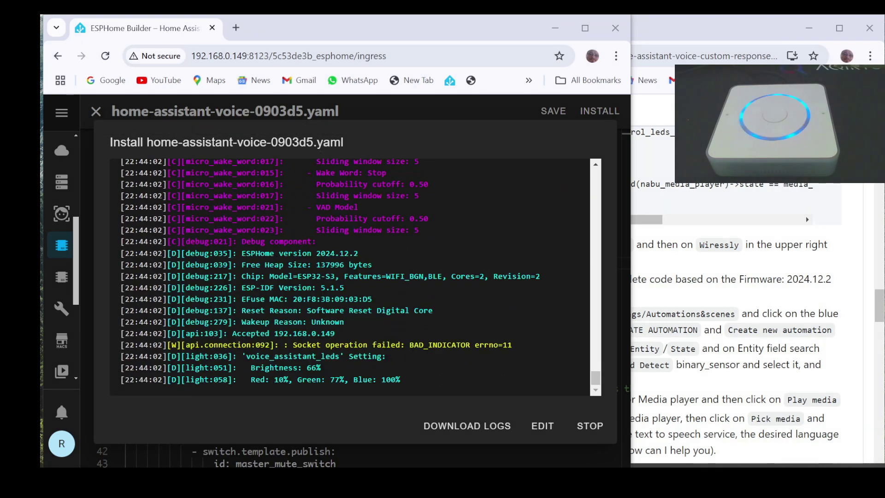
left_click(590, 425)
left_click(93, 116)
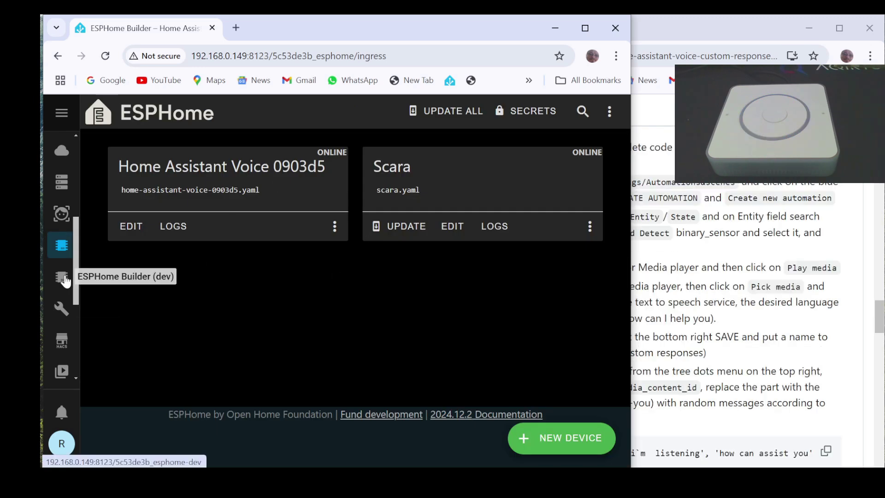
Open the Home Assistant Voice 0903d5 device page through the ESPHome integration in the Home Assistant settings
scroll(62, 277, "down", 5)
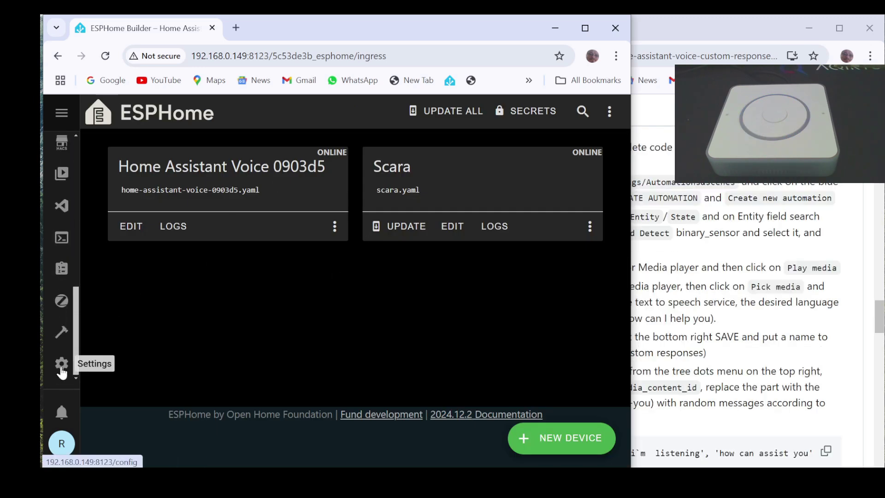
left_click(61, 365)
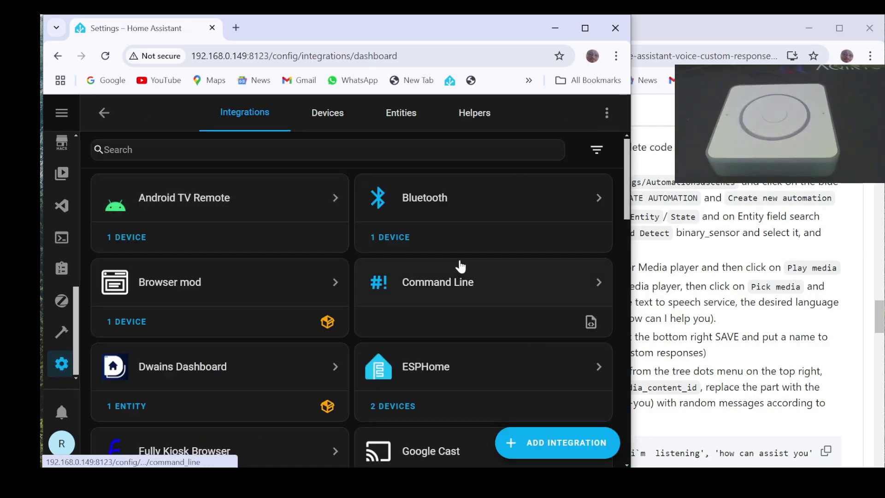
left_click(210, 159)
type("es")
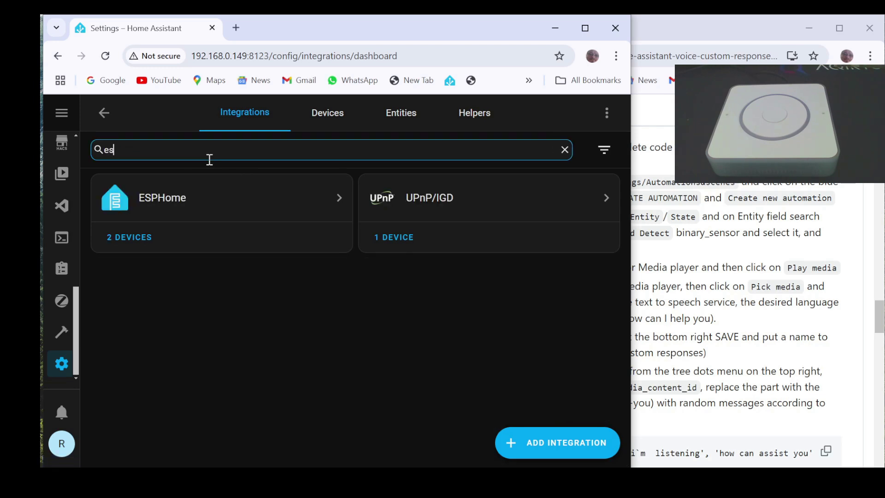
left_click(204, 211)
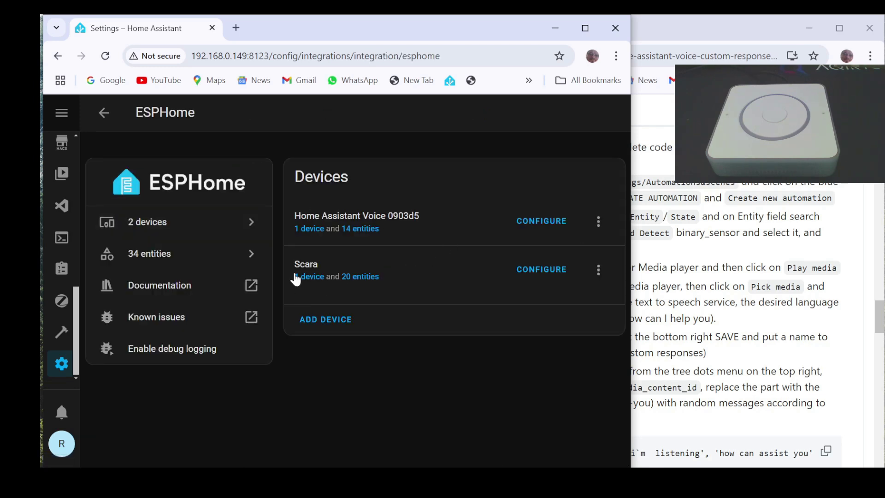
left_click(308, 234)
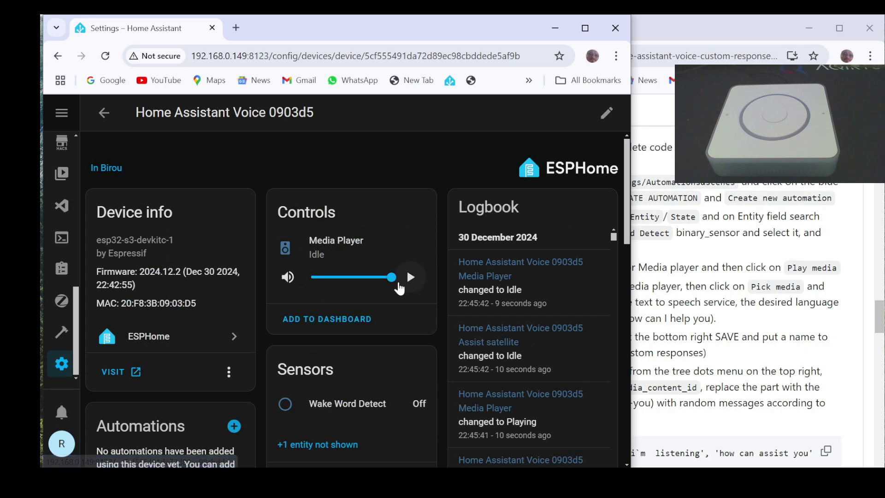
Look through the device page's Configuration, Assist, Events and Sensors sections, including the Custom responses switch and Wake Word Detect sensor
scroll(403, 245, "down", 8)
scroll(349, 306, "down", 5)
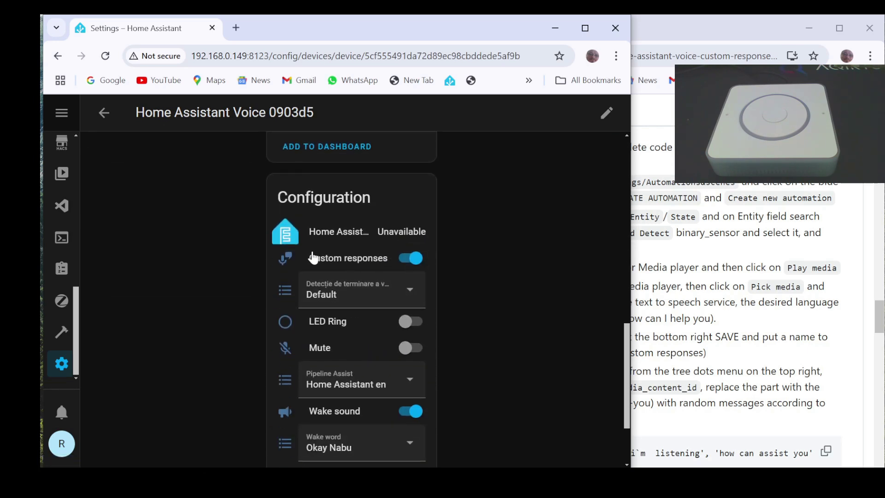
scroll(383, 268, "down", 2)
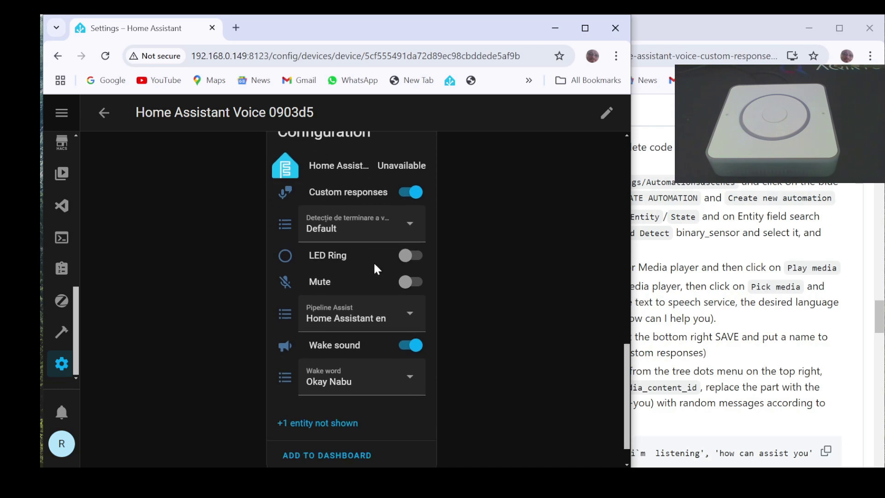
scroll(345, 342, "up", 5)
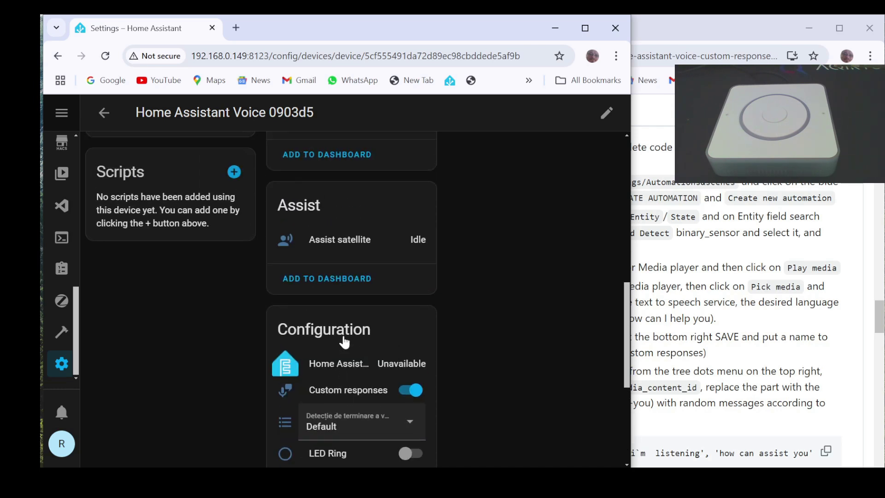
scroll(373, 293, "up", 3)
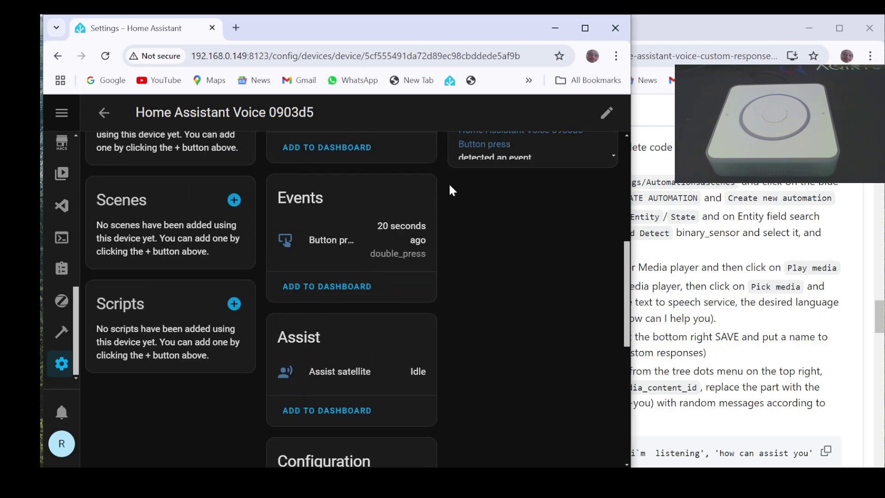
scroll(386, 203, "up", 5)
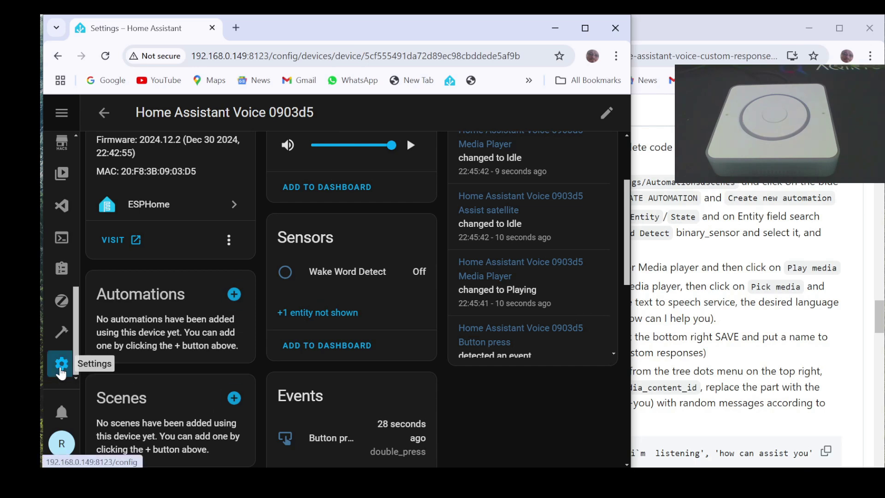
Open the Automations & scenes settings and create a new empty automation
left_click(61, 364)
left_click(306, 261)
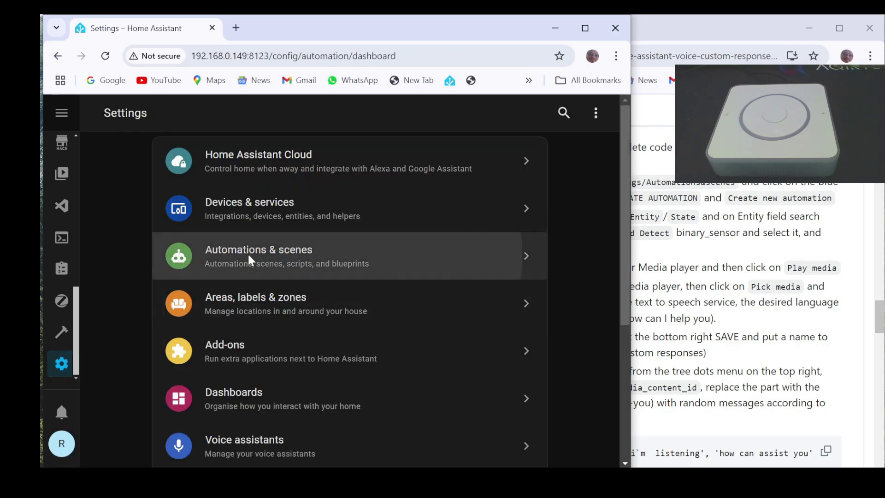
left_click(541, 454)
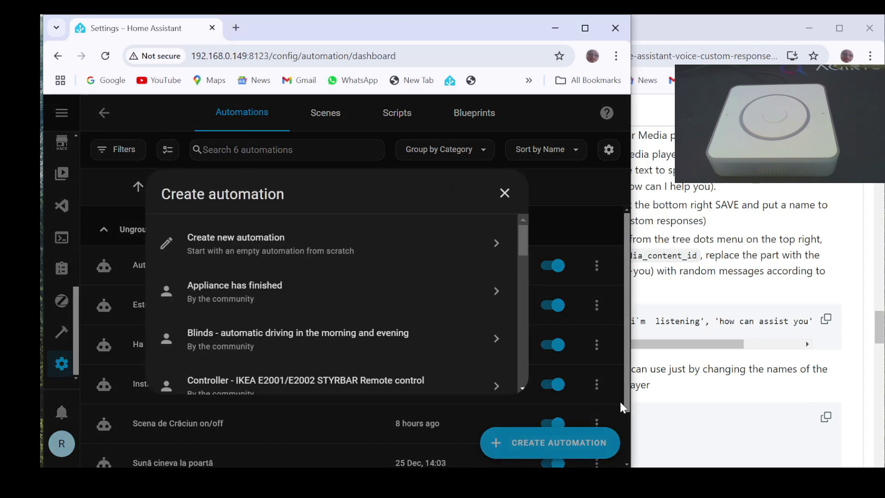
left_click(267, 240)
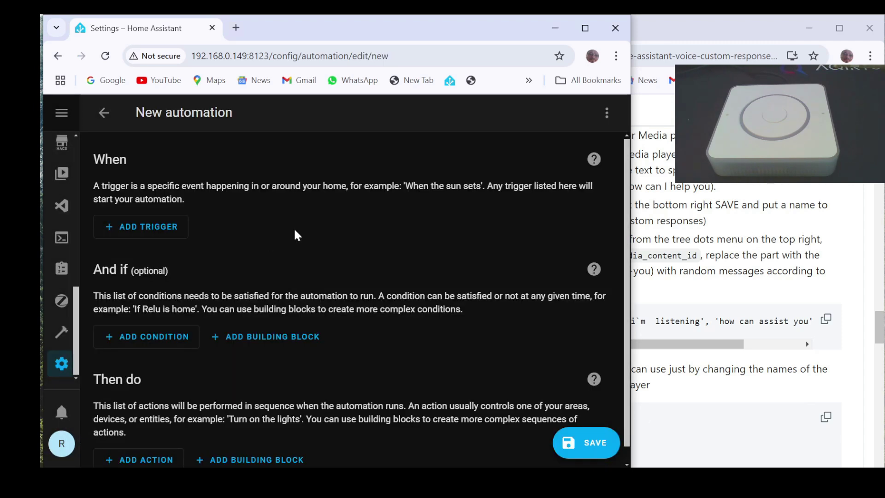
Add an entity State trigger for the Home Assistant Voice 0903d5 Wake Word Detect binary sensor
left_click(162, 228)
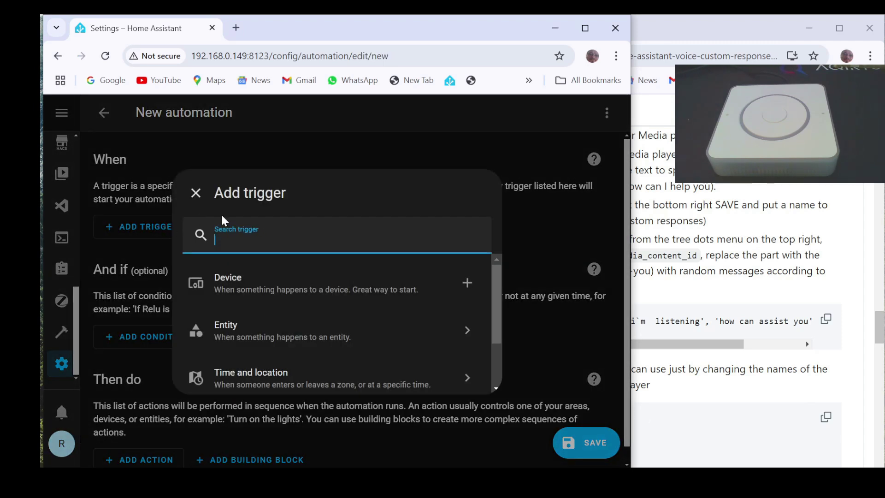
left_click(253, 338)
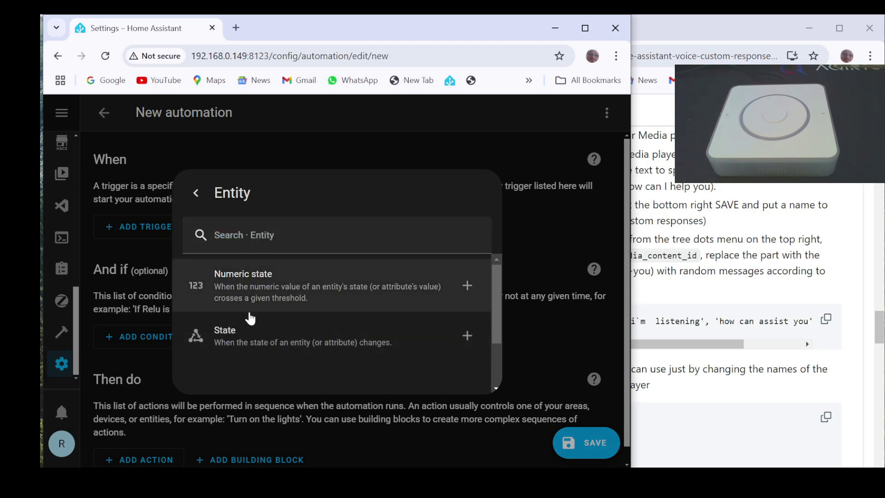
left_click(249, 339)
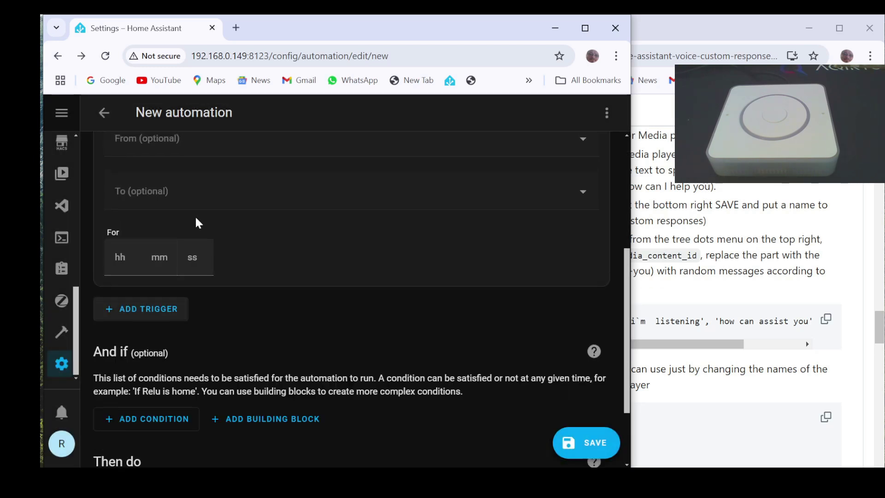
scroll(195, 215, "up", 5)
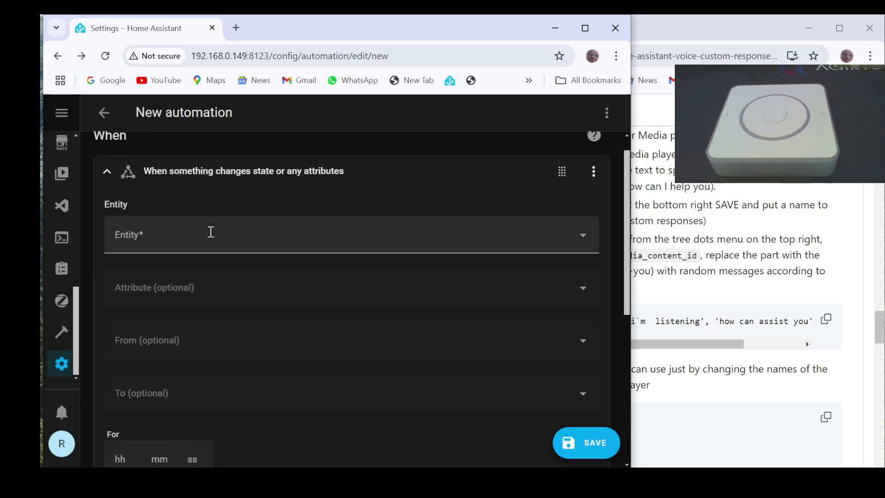
left_click(192, 258)
type("v")
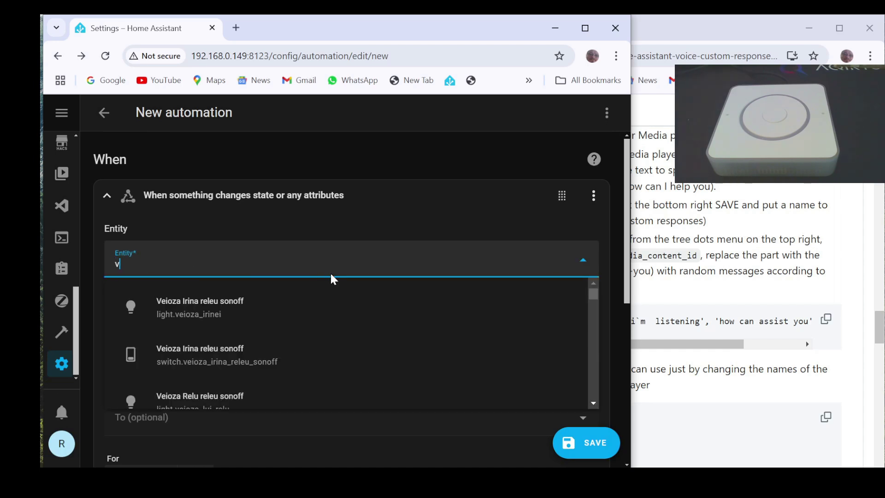
type("oice")
scroll(306, 326, "down", 15)
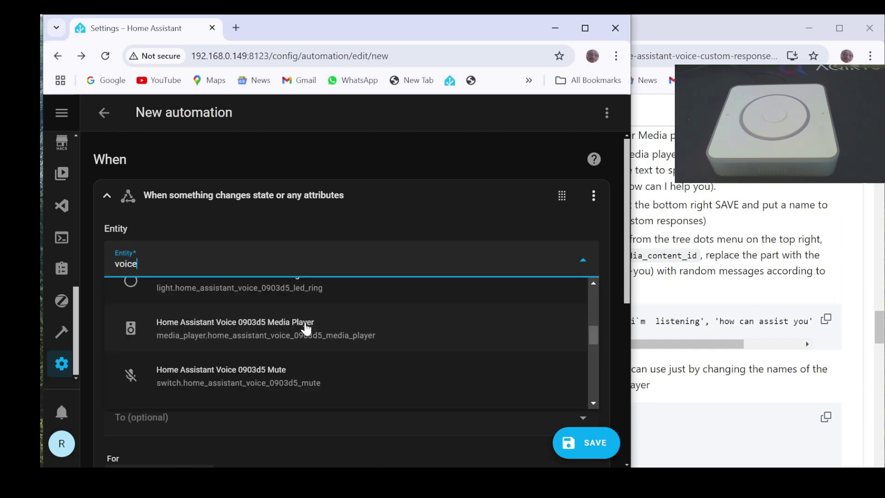
scroll(304, 331, "up", 5)
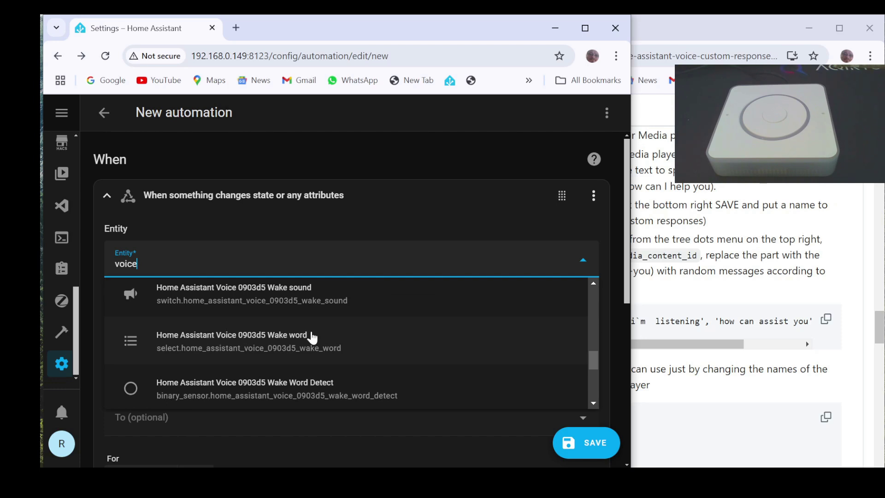
left_click(327, 391)
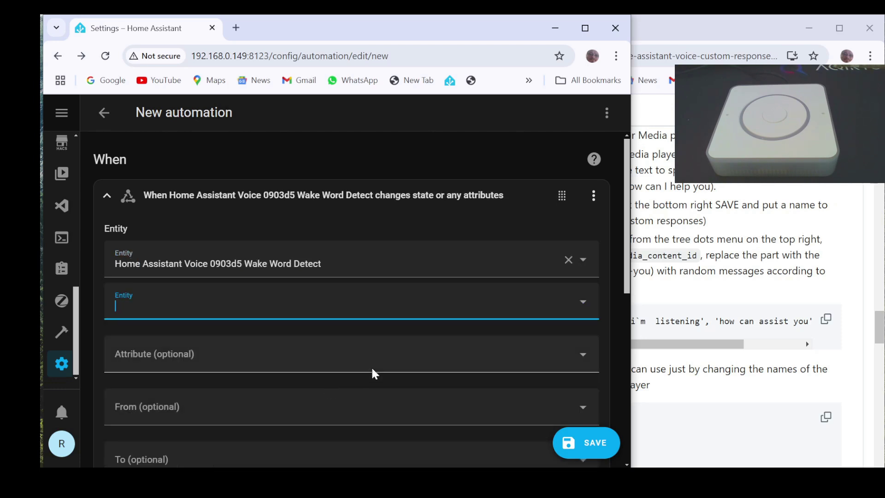
Set the wake word trigger's target state to On
scroll(253, 323, "down", 3)
left_click(160, 332)
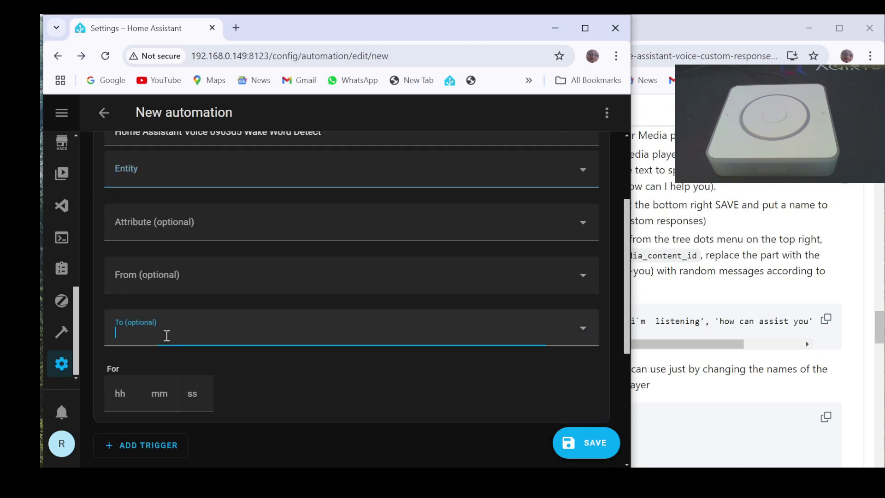
left_click(184, 230)
Add a Media Player Play media action targeting the Home Assistant Voice 0903d5 Media Player
scroll(283, 327, "down", 3)
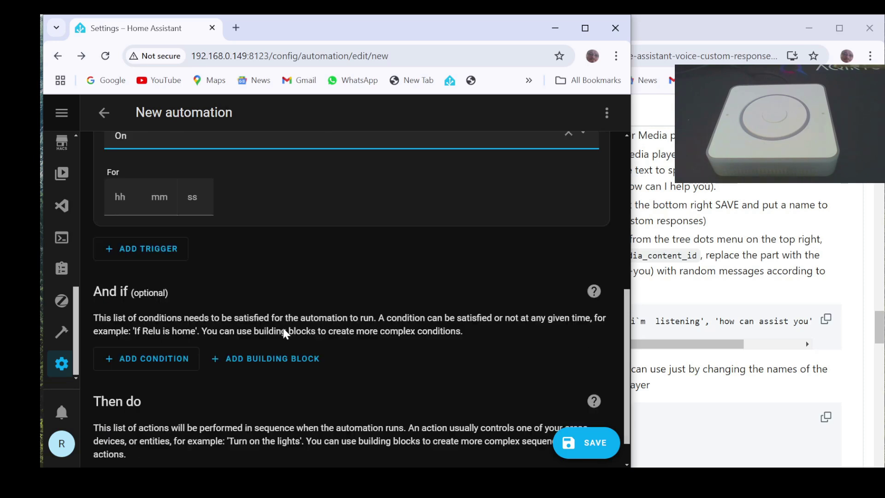
left_click(121, 445)
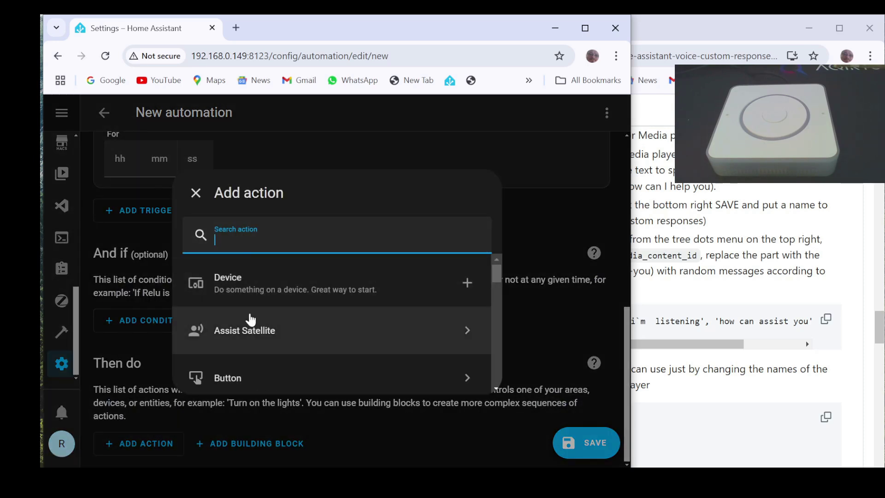
scroll(249, 316, "down", 8)
scroll(254, 317, "down", 2)
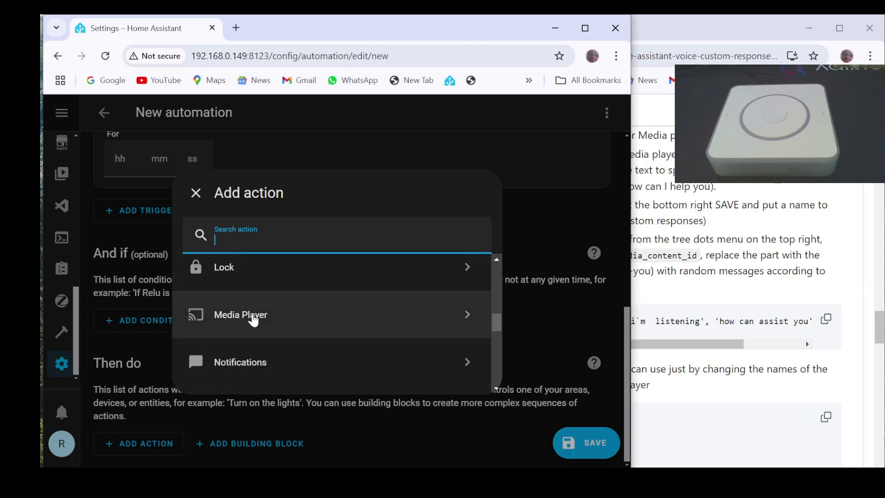
left_click(253, 317)
left_click(246, 290)
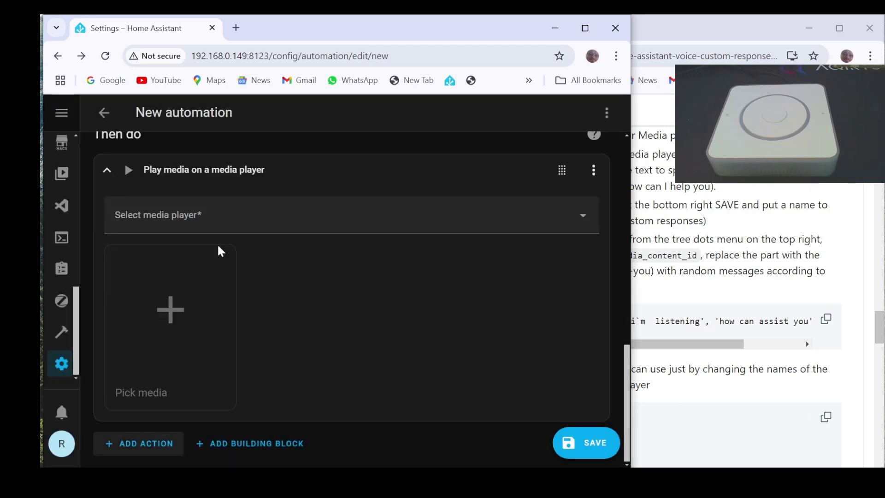
left_click(261, 215)
type("voic")
left_click(241, 265)
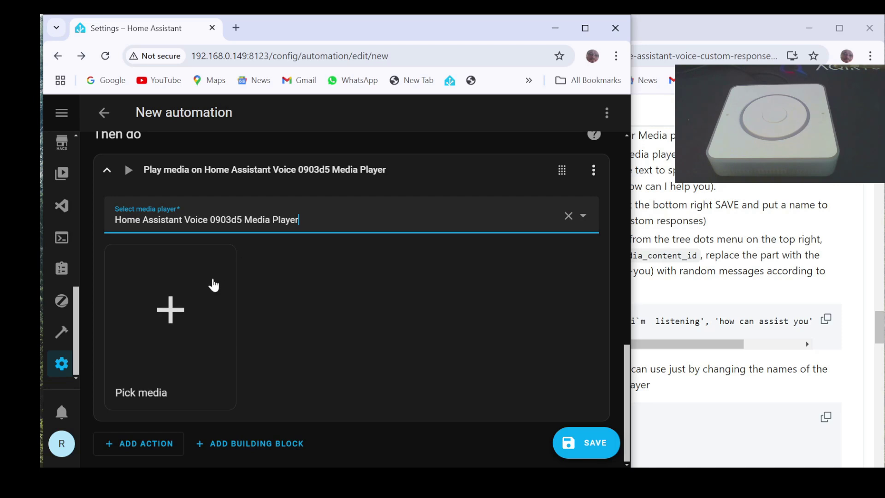
Pick Edge TTS text-to-speech as the action's media, with message "How can I help you" and language en-US-ChristopherNeural
left_click(170, 311)
scroll(282, 390, "down", 1)
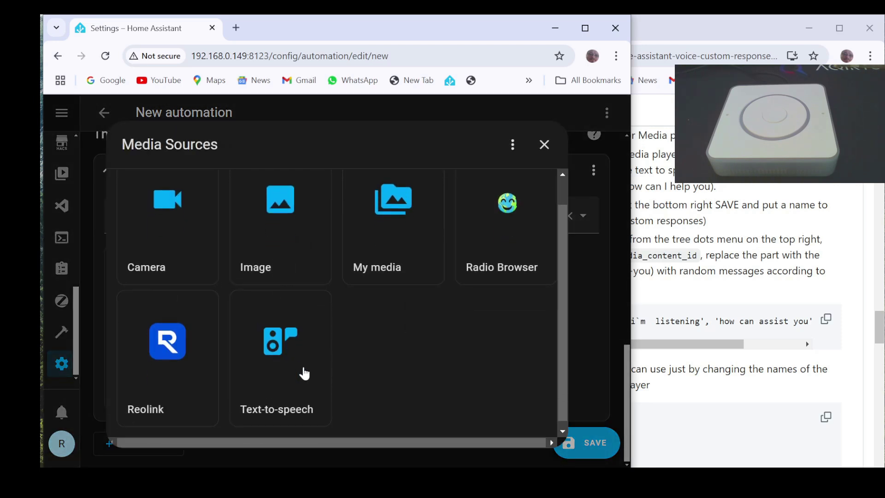
left_click(278, 346)
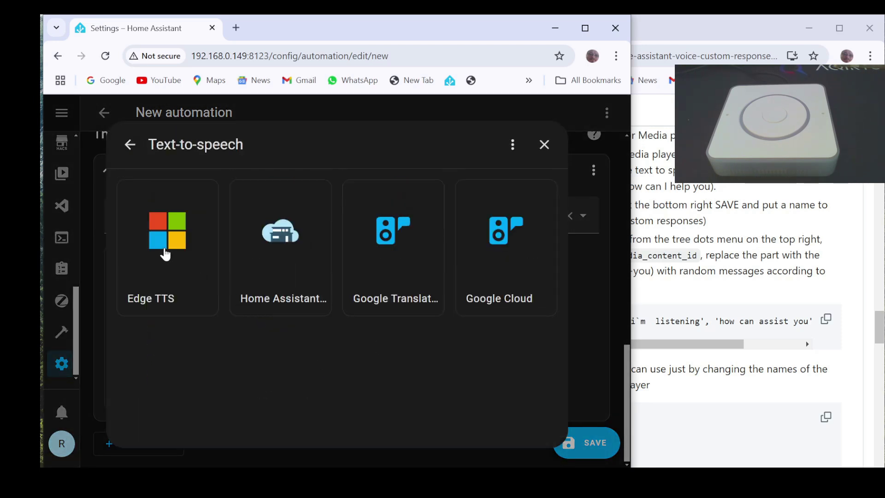
left_click(161, 249)
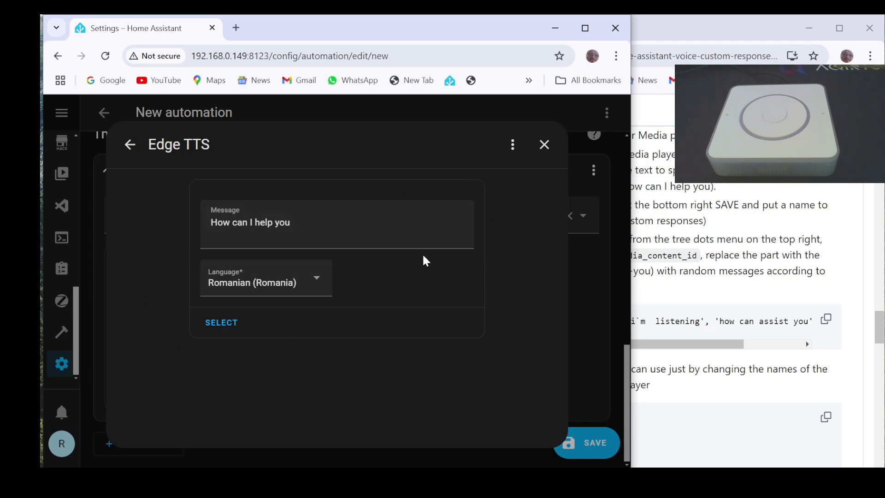
left_click(315, 286)
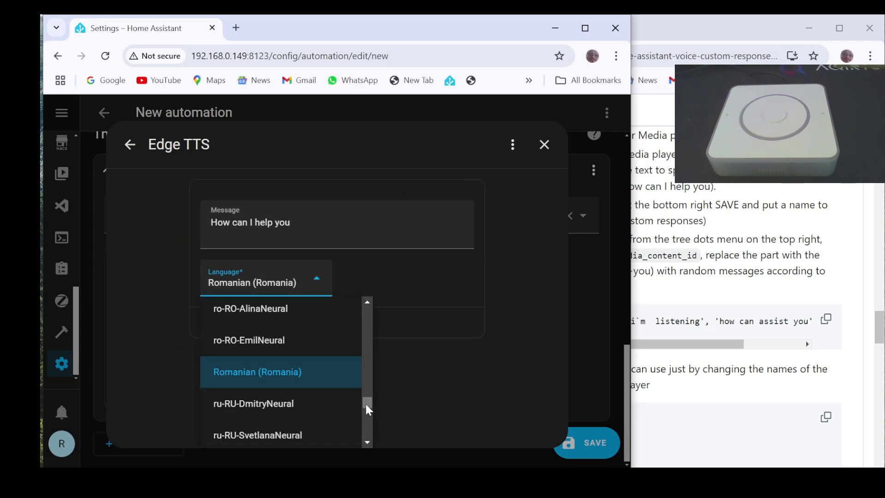
left_click_drag(368, 409, 364, 350)
left_click(321, 414)
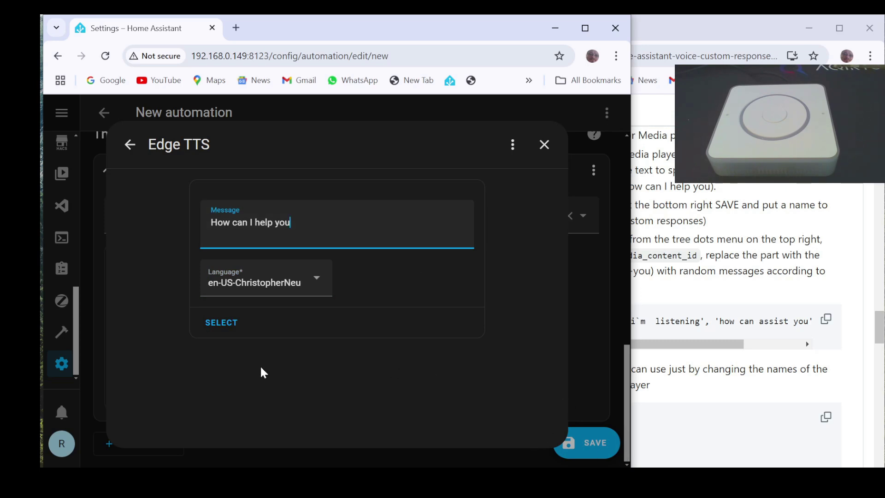
left_click(228, 329)
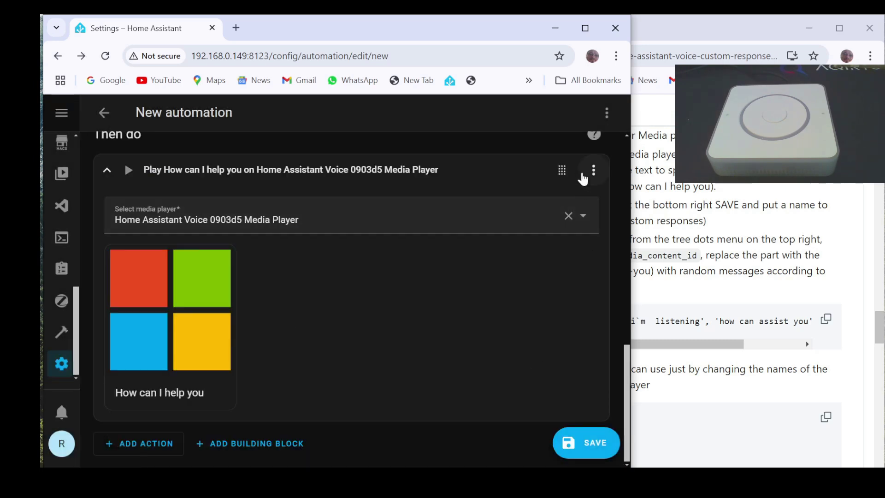
Switch the play media action to YAML editing
left_click(592, 171)
scroll(537, 309, "down", 2)
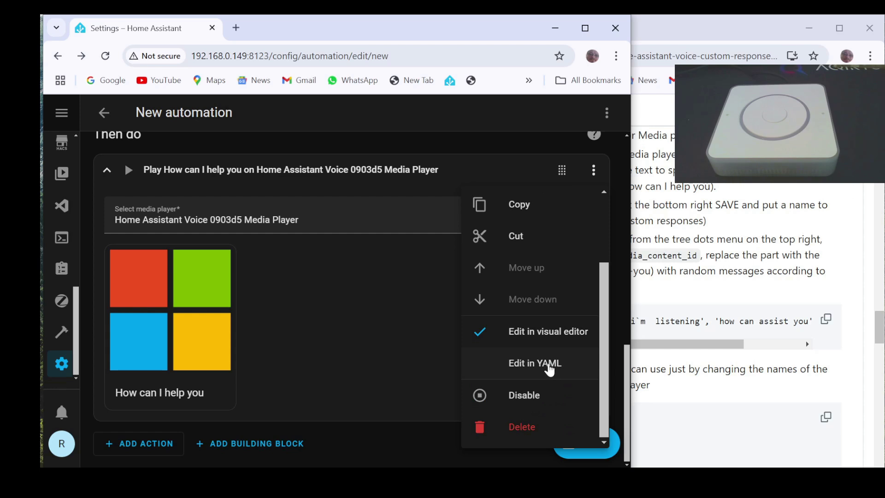
left_click(549, 366)
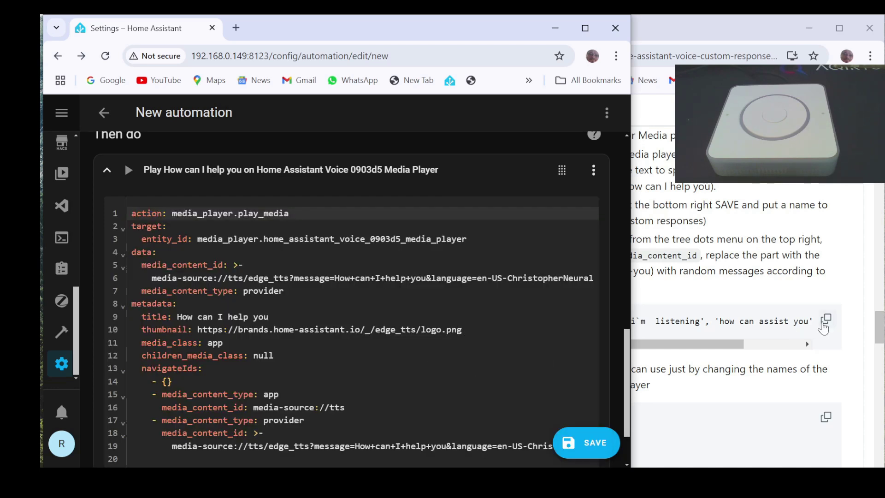
Copy the README's random responses template and replace How+can+I+help+you in the data section's media_content_id with it
left_click(826, 323)
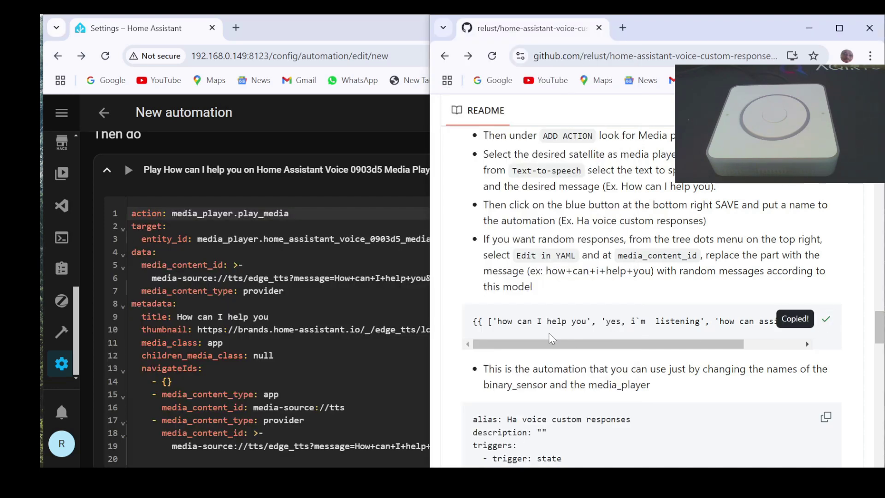
left_click(366, 368)
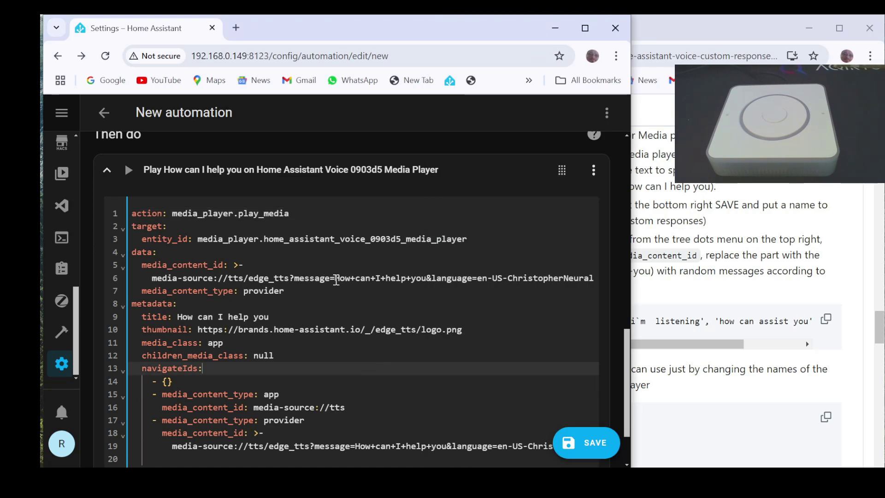
left_click(336, 278)
left_click_drag(350, 279, 427, 280)
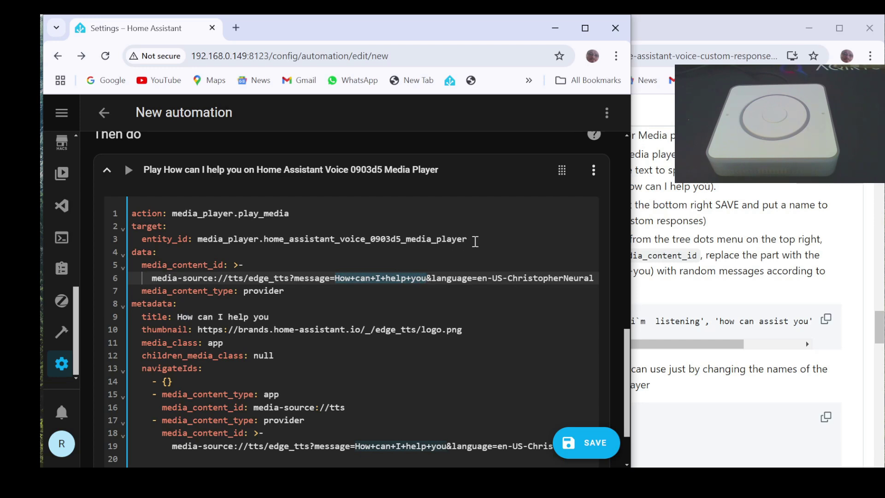
key("ctrl+v")
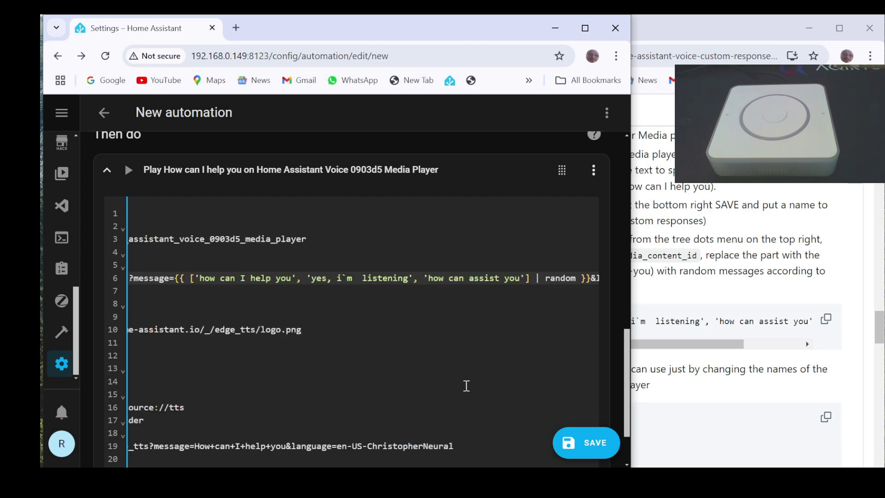
scroll(299, 417, "down", 2)
left_click_drag(297, 417, 183, 417)
scroll(321, 390, "up", 1)
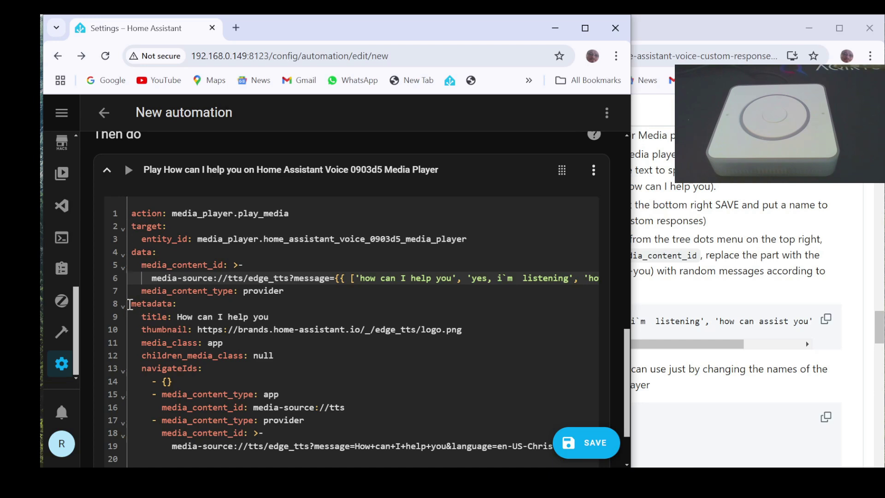
Delete the whole metadata section from the play media action's YAML
left_click_drag(131, 304, 519, 427)
key("BackSpace")
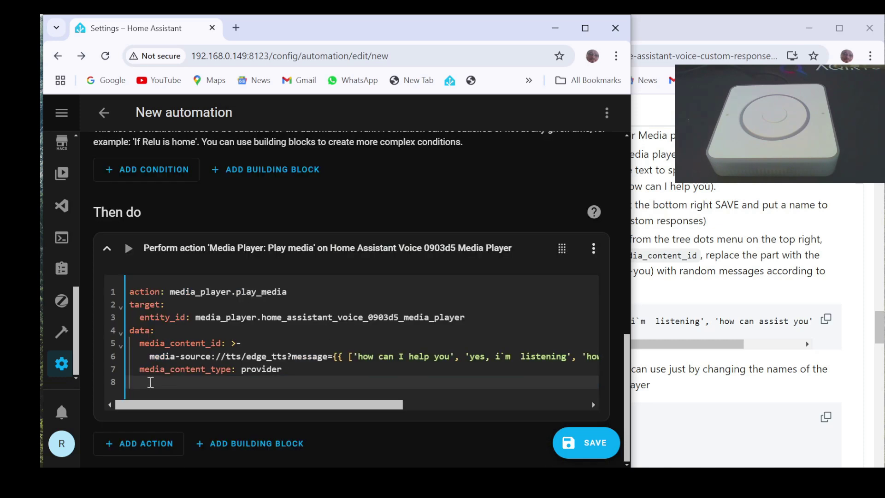
key("BackSpace")
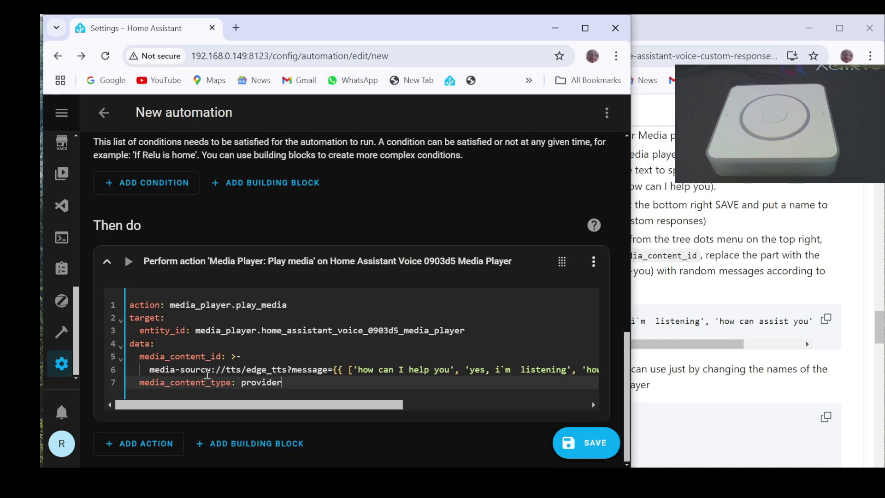
Add the line announce: true under media_content_type in the action's data section
key("Return")
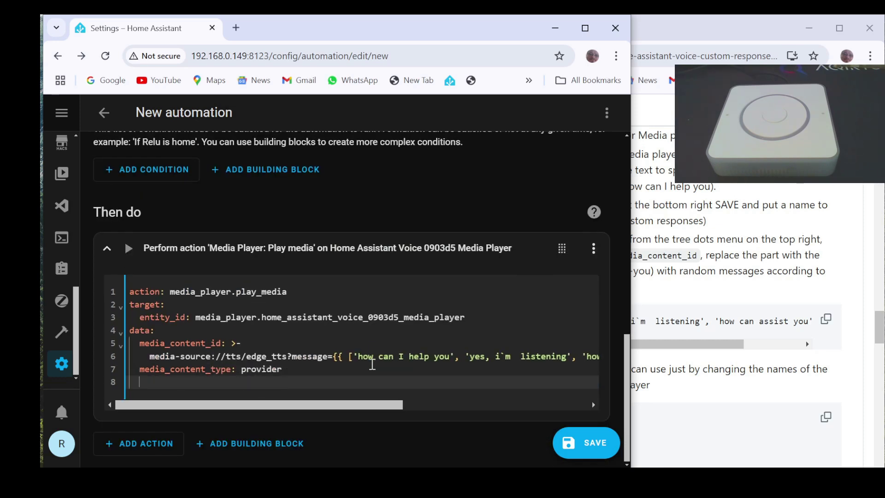
type("a")
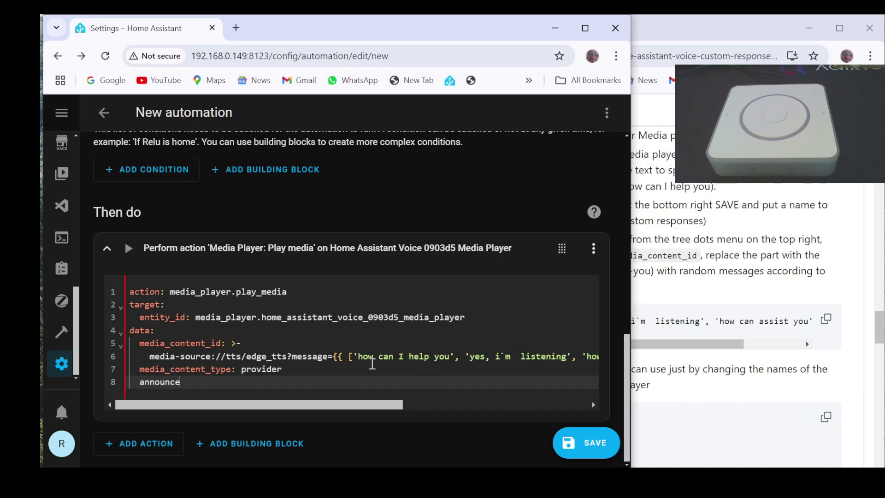
type("nnounce:")
key("BackSpace")
key("BackSpace")
key("BackSpace")
key("BackSpace")
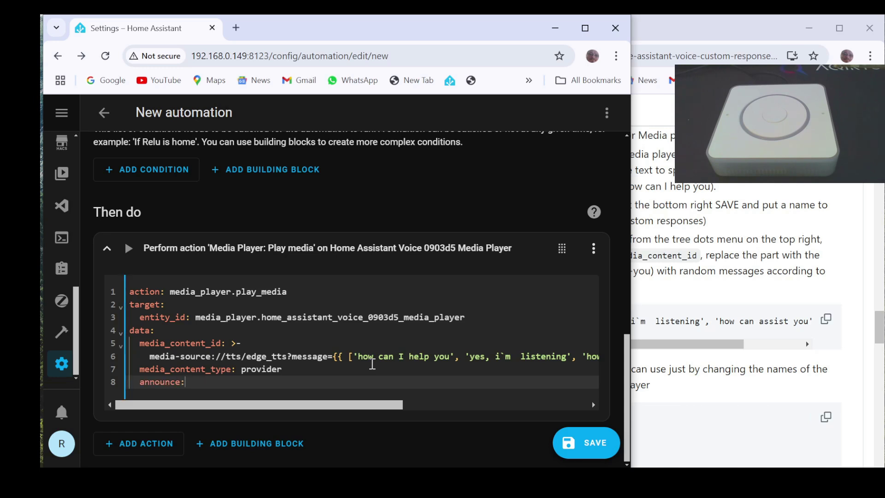
type("true")
Save the automation with the name "Ha voice custom responses"
left_click(573, 442)
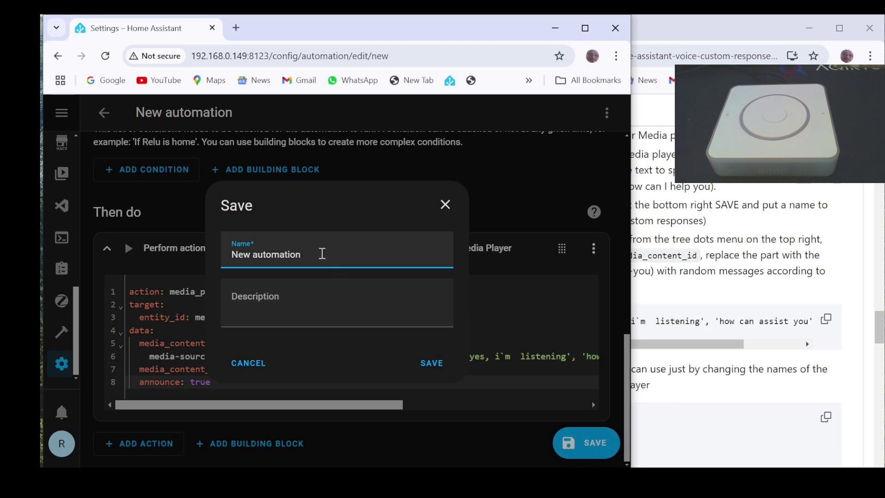
left_click_drag(320, 253, 237, 253)
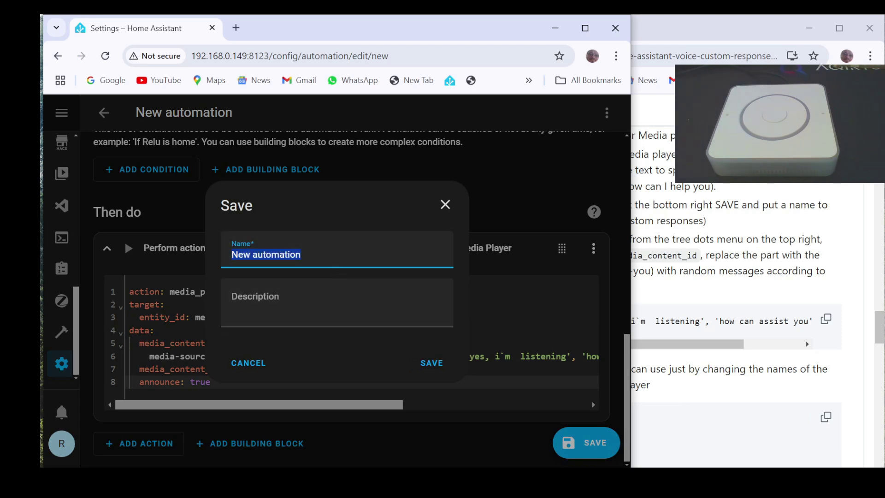
type("Ha voice custom responses")
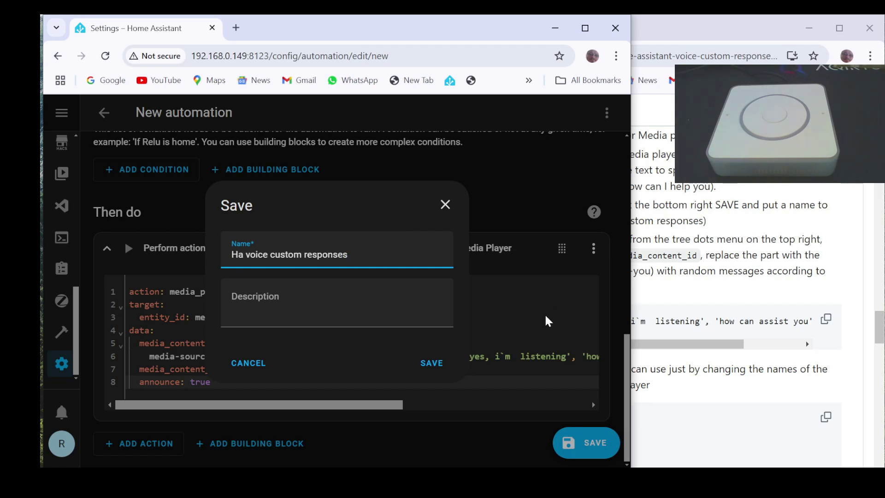
left_click(434, 364)
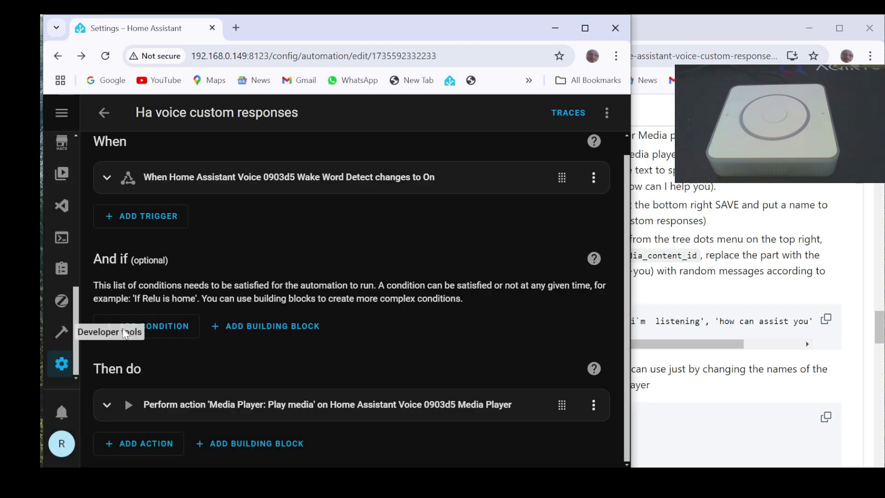
Find the ESPHome integration with the search "es" and open its Home Assistant Voice 0903d5 device page
left_click(61, 365)
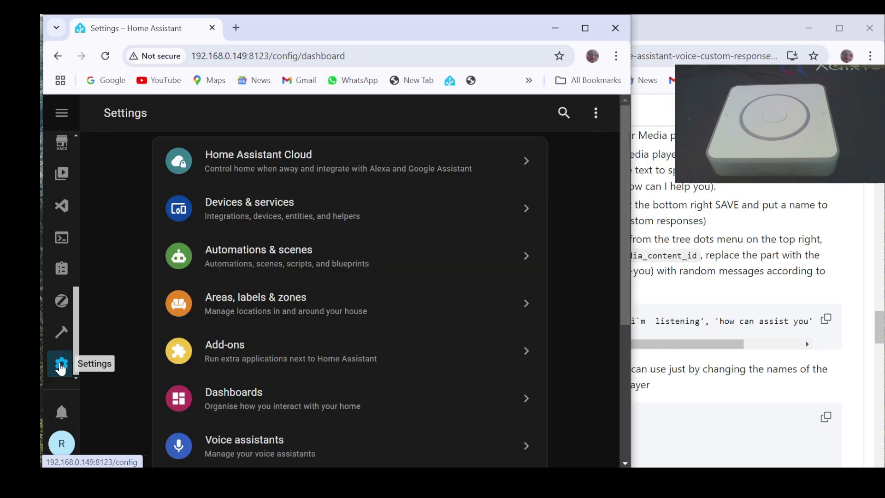
left_click(248, 222)
left_click(157, 154)
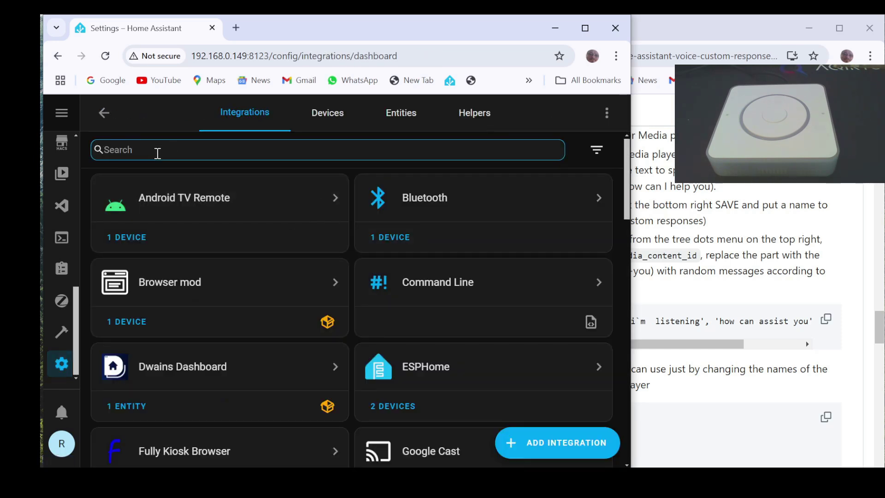
type("es")
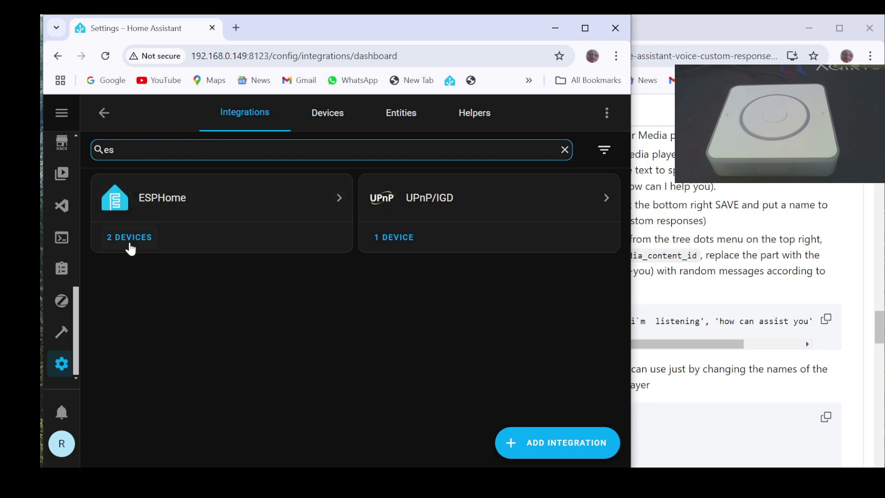
left_click(131, 249)
left_click(162, 271)
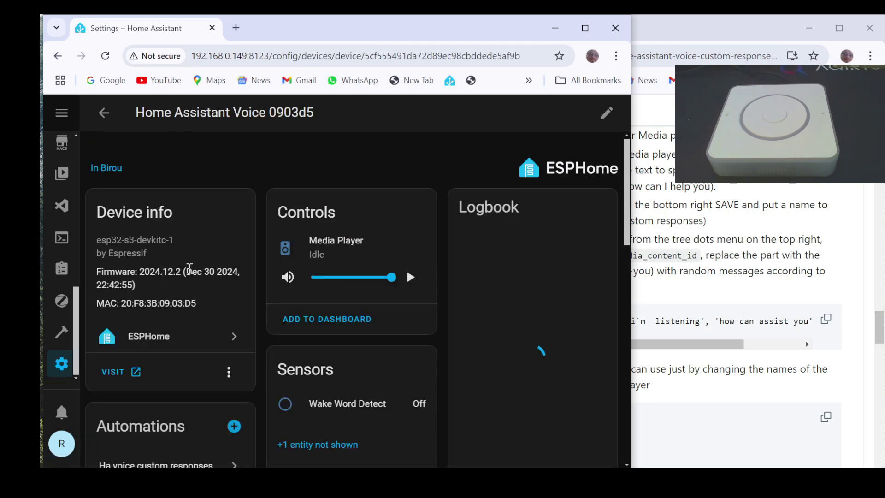
Turn on the Custom responses switch in the voice device's configuration
scroll(342, 350, "down", 6)
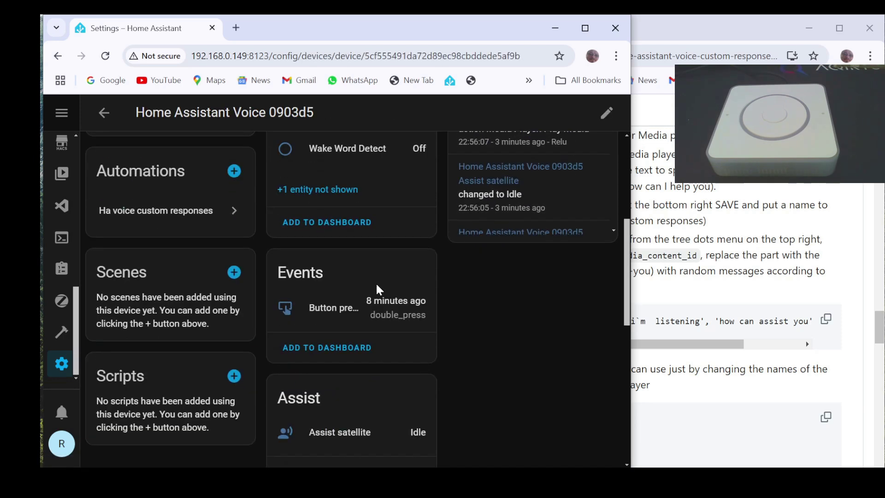
scroll(377, 290, "down", 7)
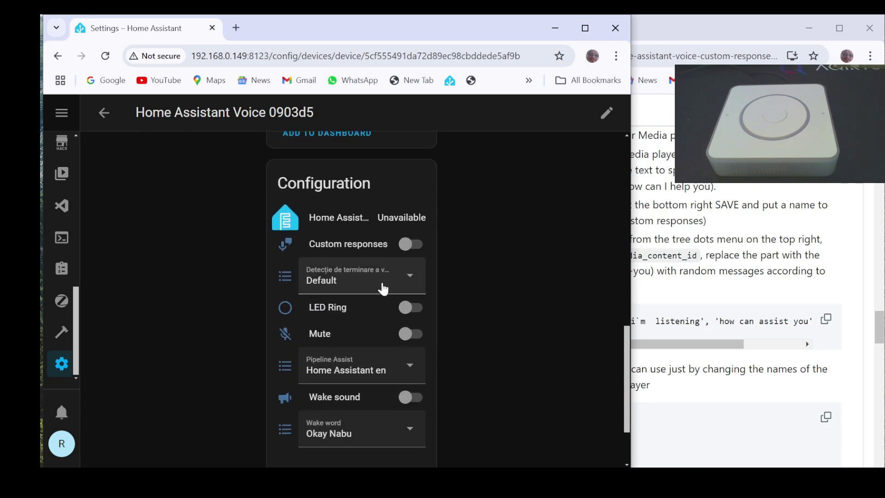
left_click(415, 245)
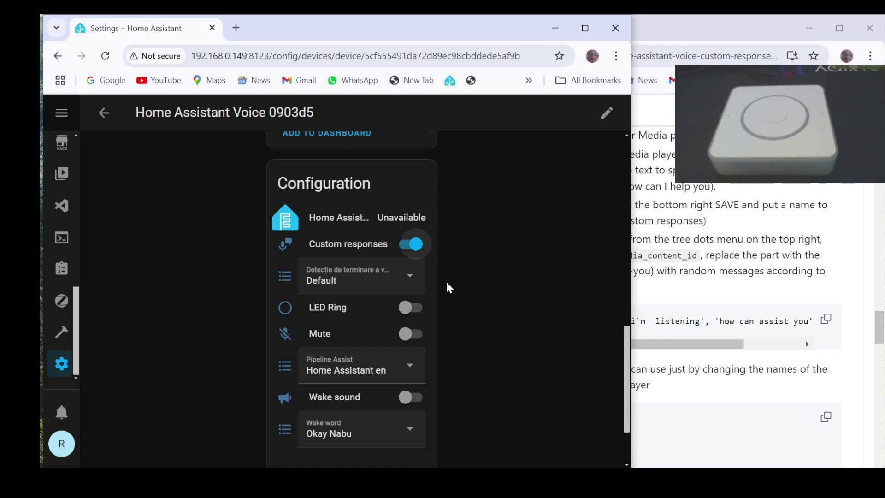
Consult the README's ready-made automation YAML and reopen the Ha voice custom responses automation for editing
left_click(810, 262)
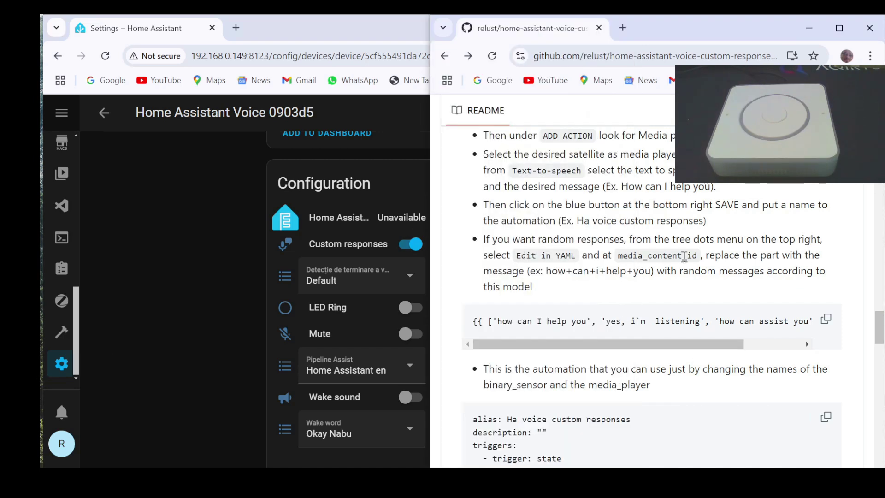
scroll(683, 258, "down", 3)
scroll(683, 258, "down", 3)
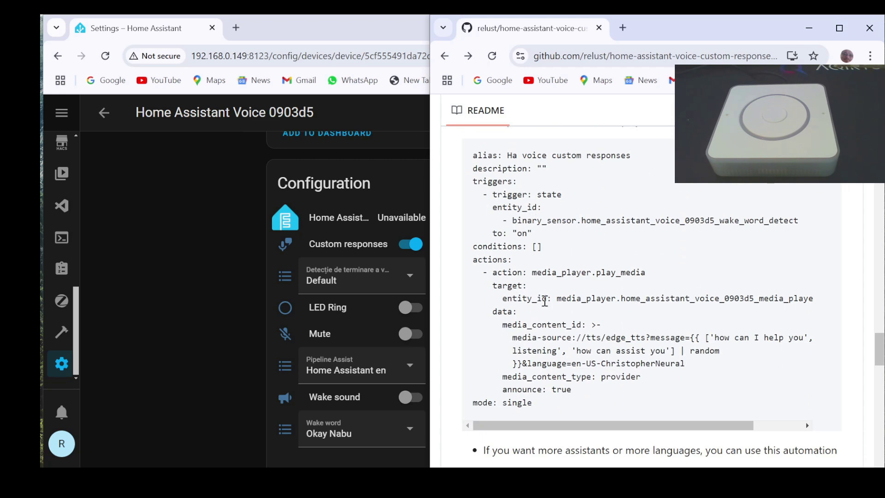
left_click(62, 363)
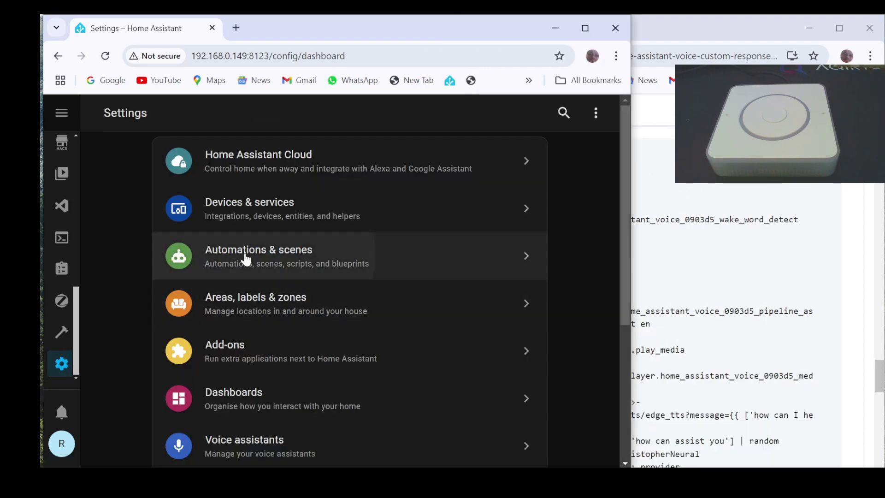
left_click(246, 260)
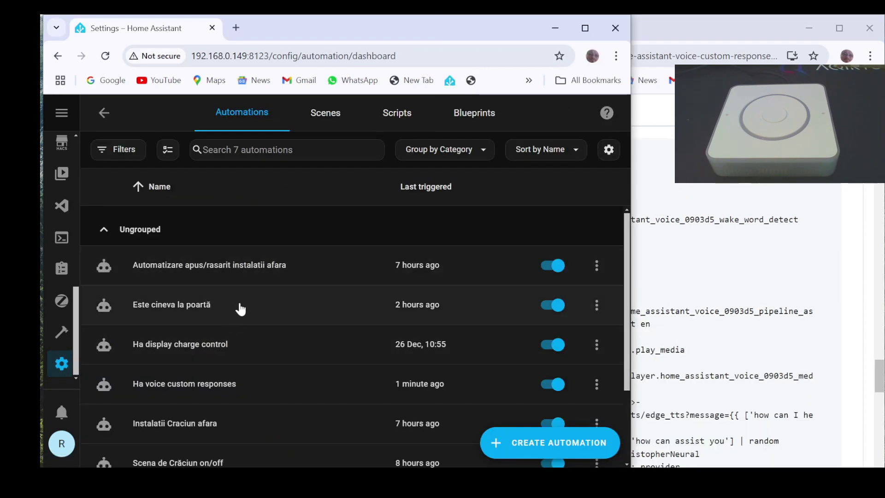
scroll(240, 309, "down", 3)
left_click(214, 317)
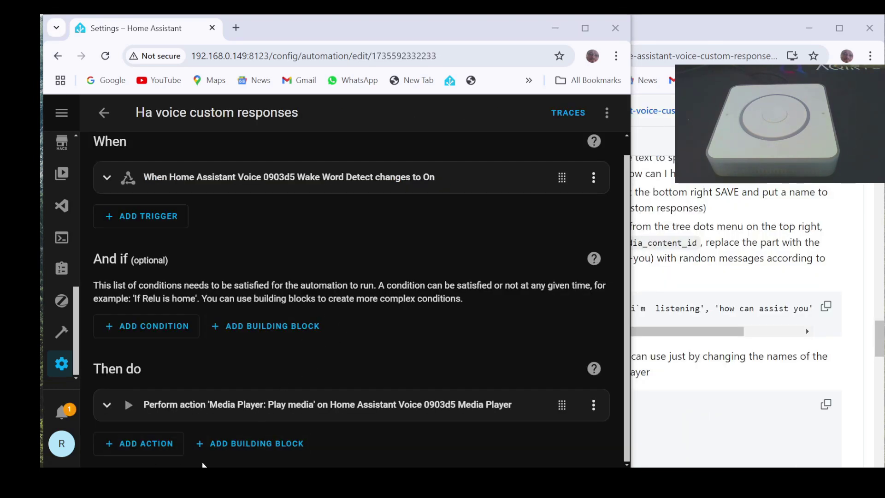
Add a Choose action after the automation's play media action
left_click(144, 447)
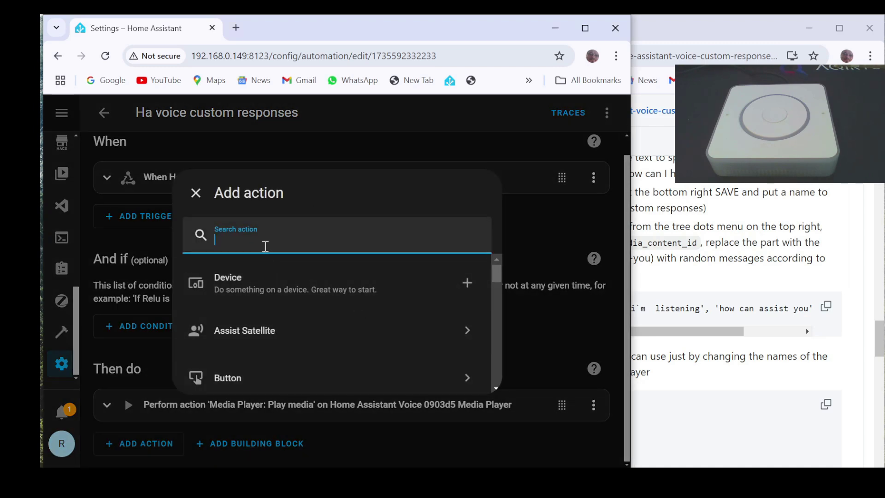
type("c")
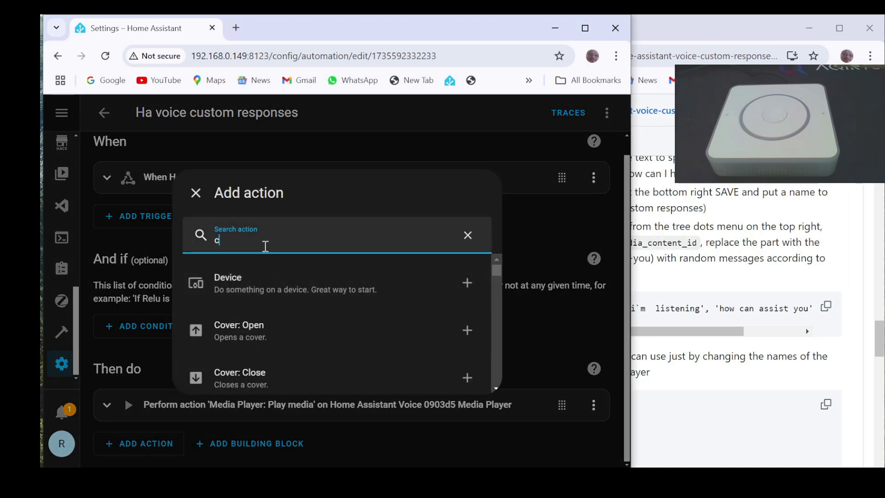
type("ho")
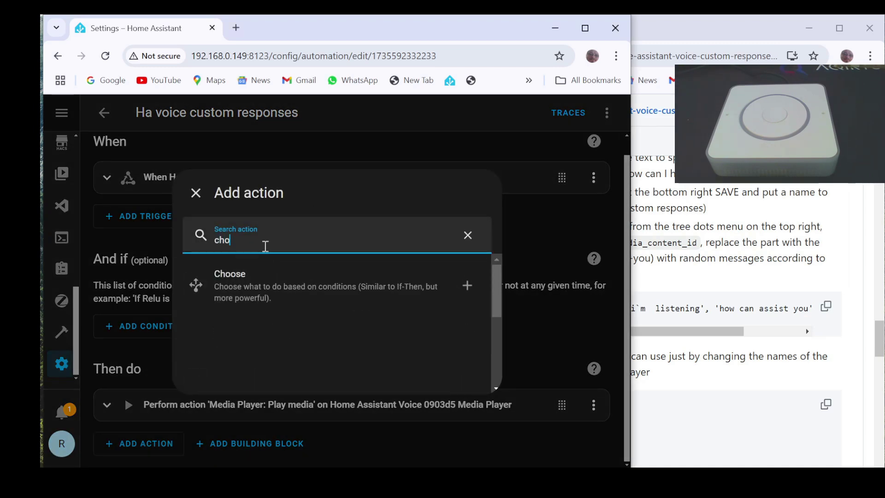
left_click(254, 278)
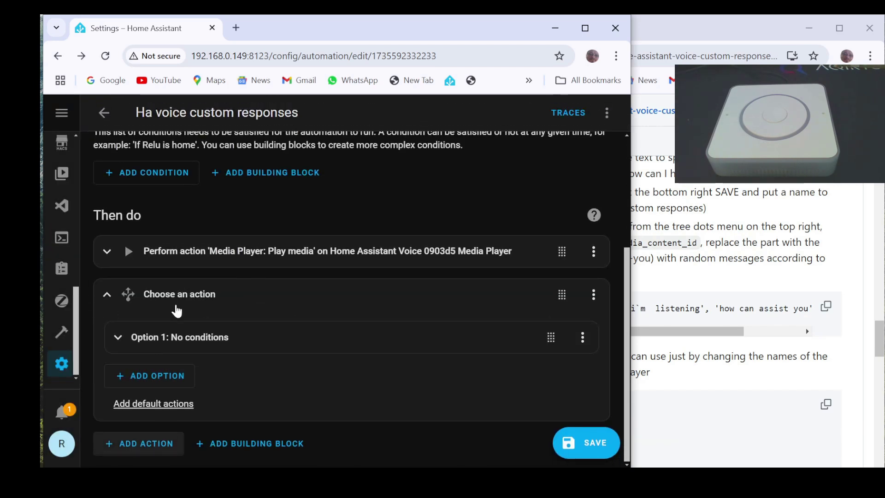
Add an entity State condition to Option 1 of the Choose action
left_click(119, 342)
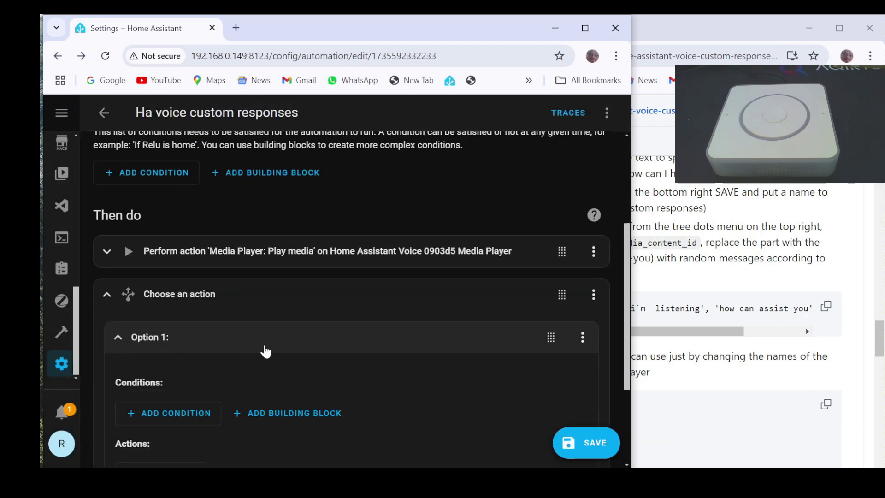
scroll(237, 350, "down", 2)
left_click(141, 347)
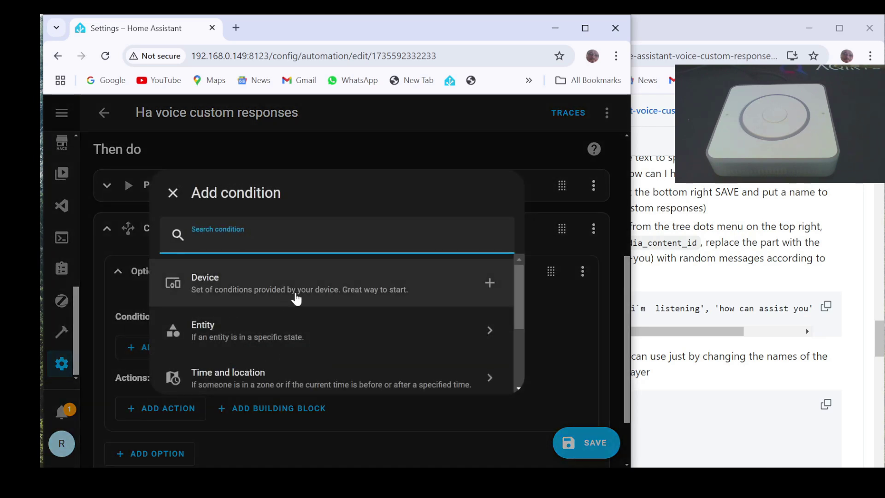
left_click(217, 333)
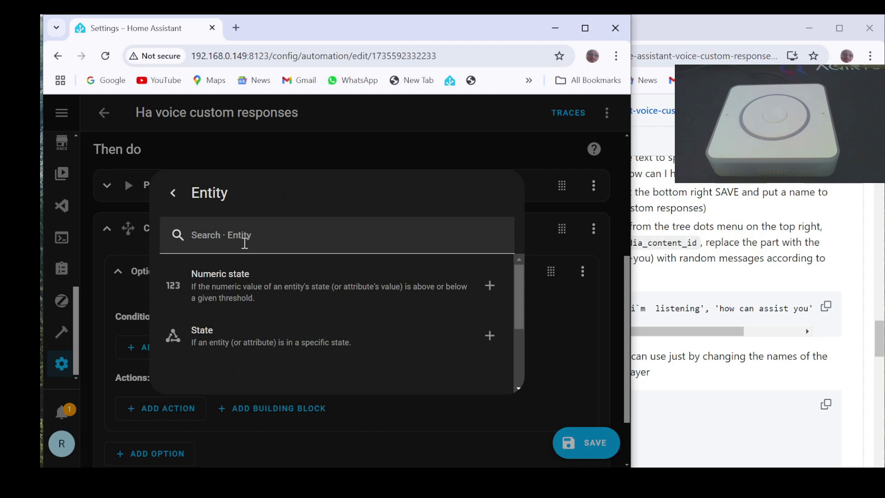
left_click(226, 348)
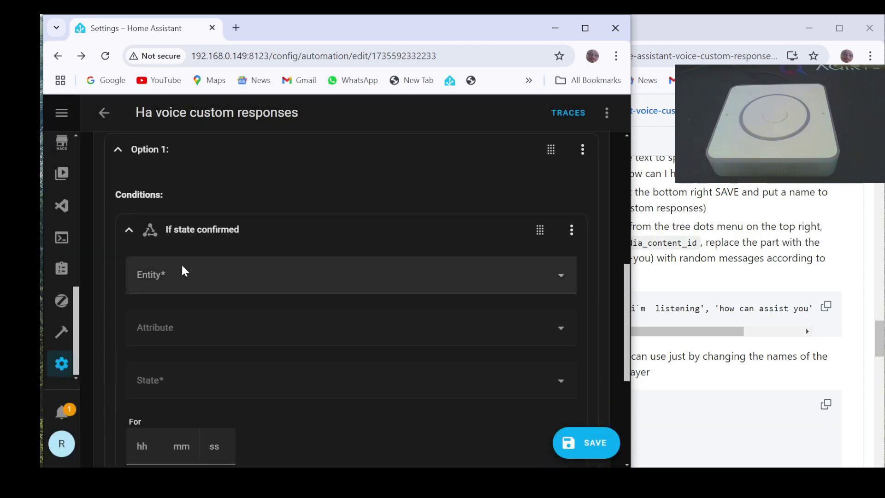
Set the condition's entity to Home Assistant Voice 0903d5 Pipeline Assist and its state to Home Assistant en, and collapse the condition
left_click(183, 277)
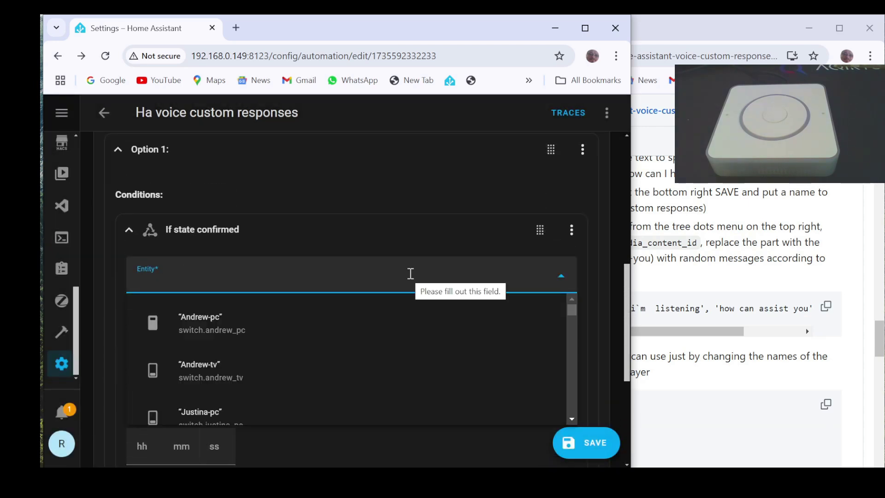
type("voice")
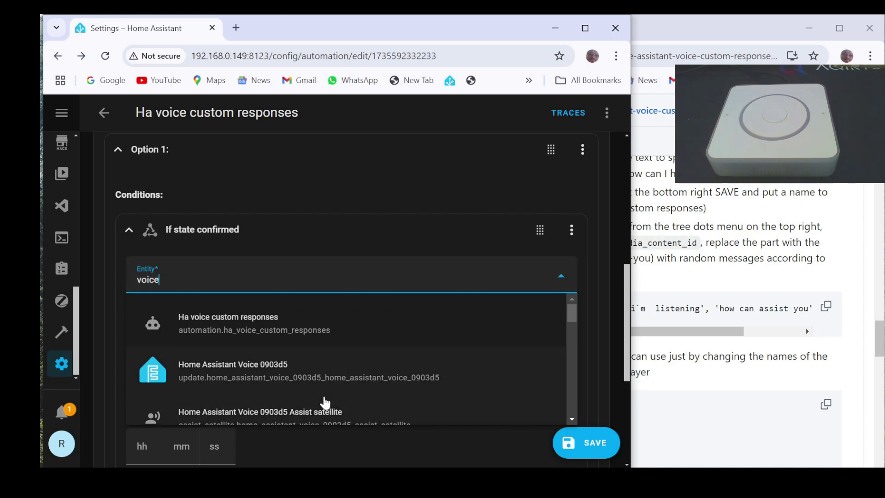
scroll(325, 385, "down", 8)
left_click(333, 364)
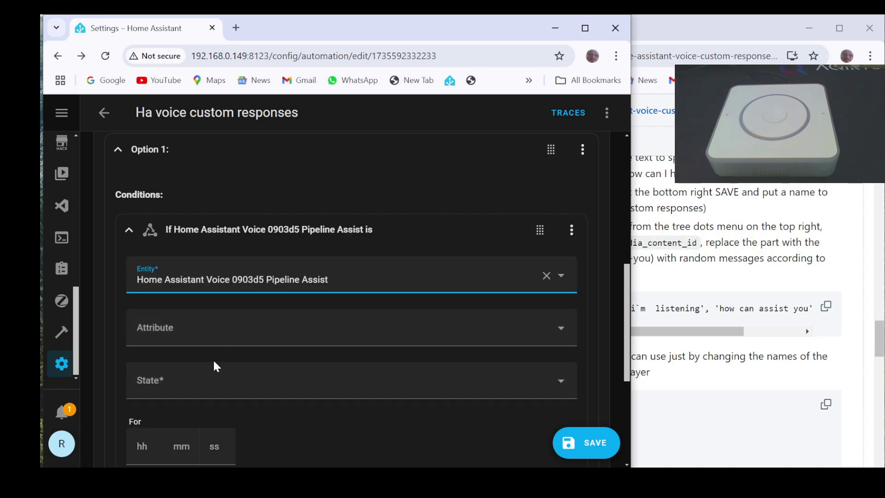
left_click(181, 384)
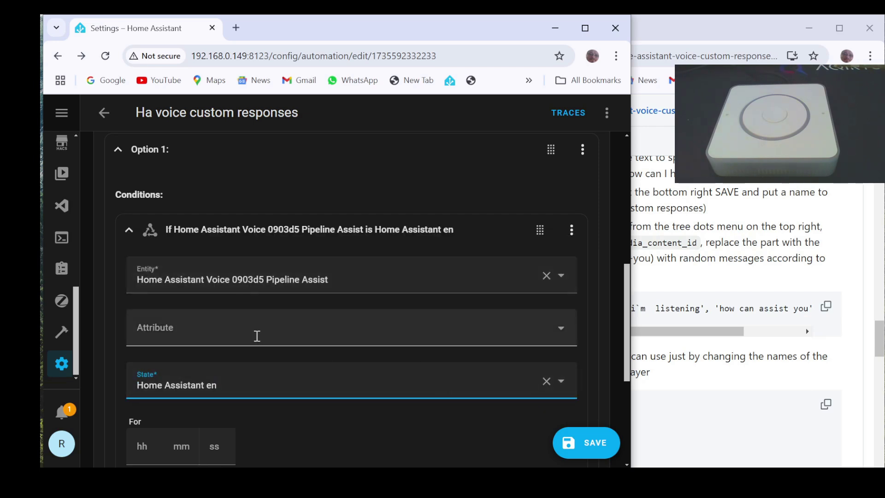
scroll(342, 340, "up", 1)
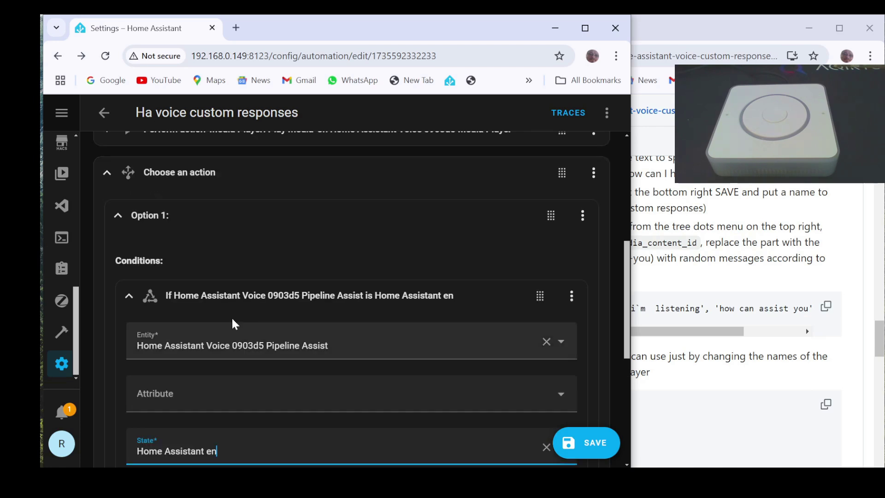
left_click(128, 296)
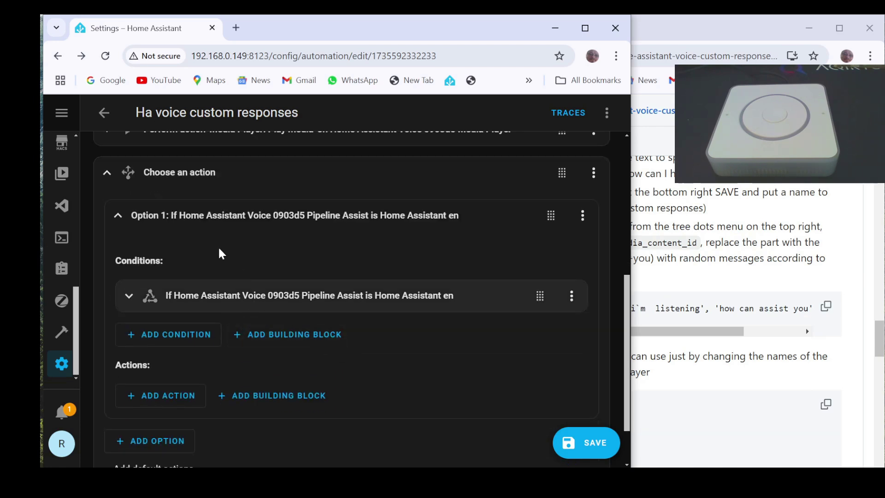
Move the existing play media action into Option 1's actions and add a second option to the Choose action
scroll(215, 234, "up", 1)
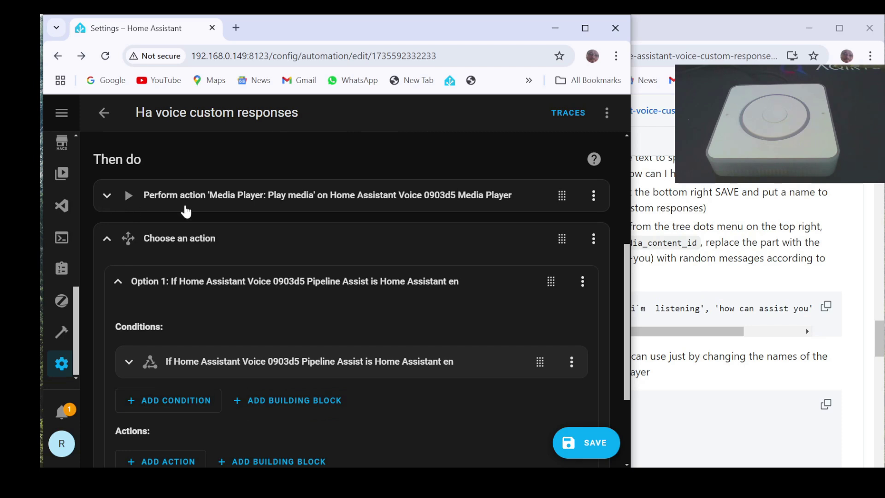
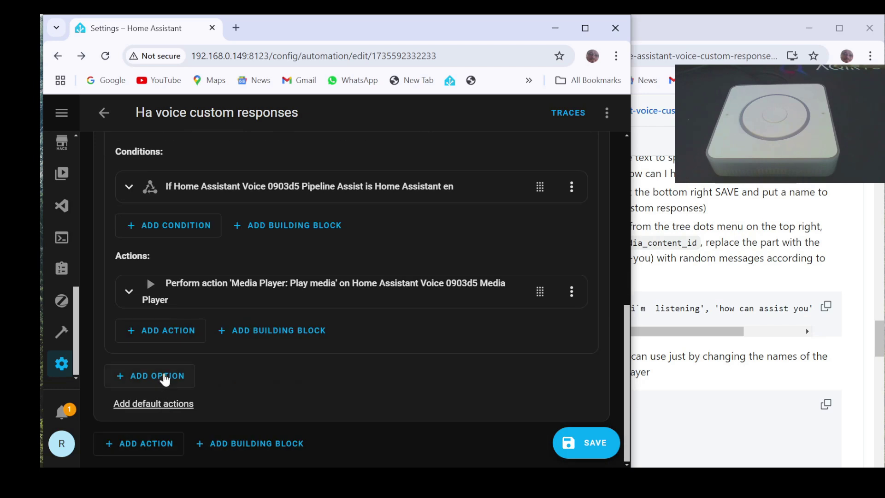
scroll(190, 353, "down", 2)
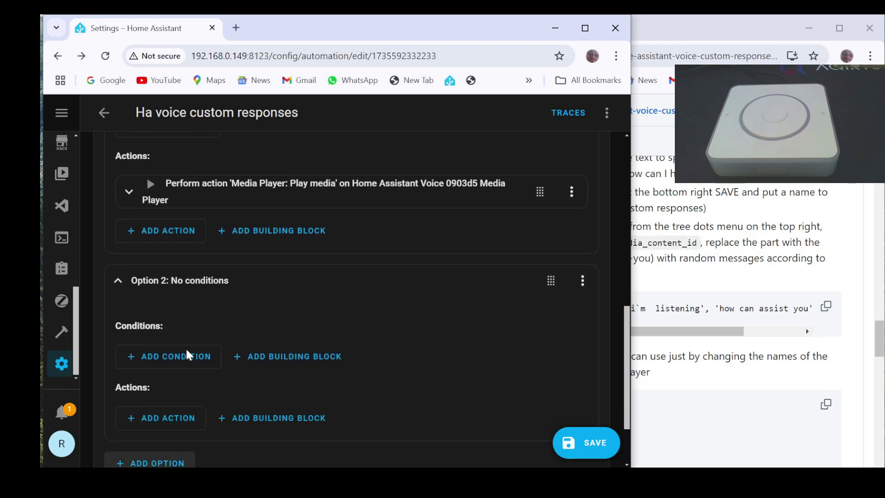
Give Option 2 a State condition requiring Home Assistant Voice 0903d5 Pipeline Assist to be Home Assistant ro
left_click(179, 349)
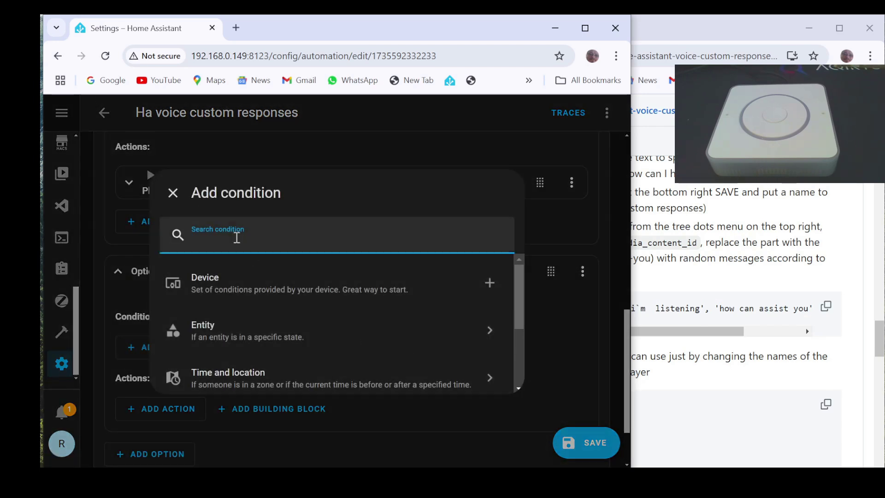
left_click(203, 336)
left_click(253, 350)
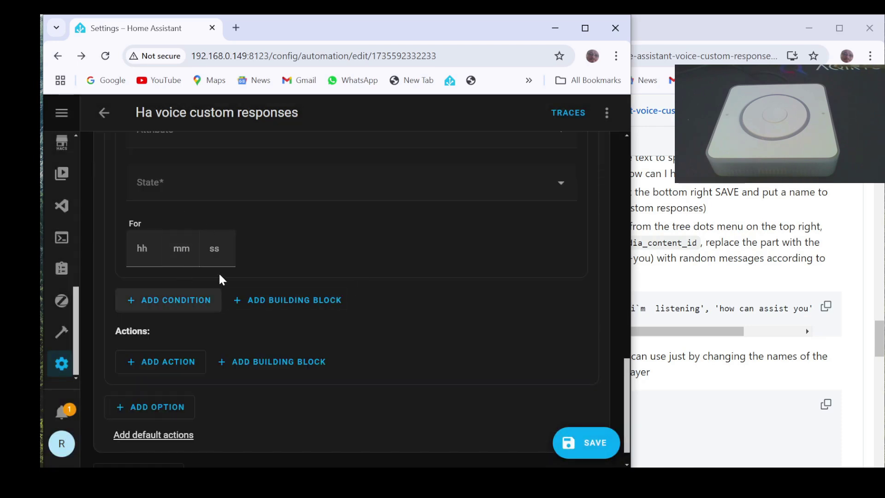
left_click(183, 212)
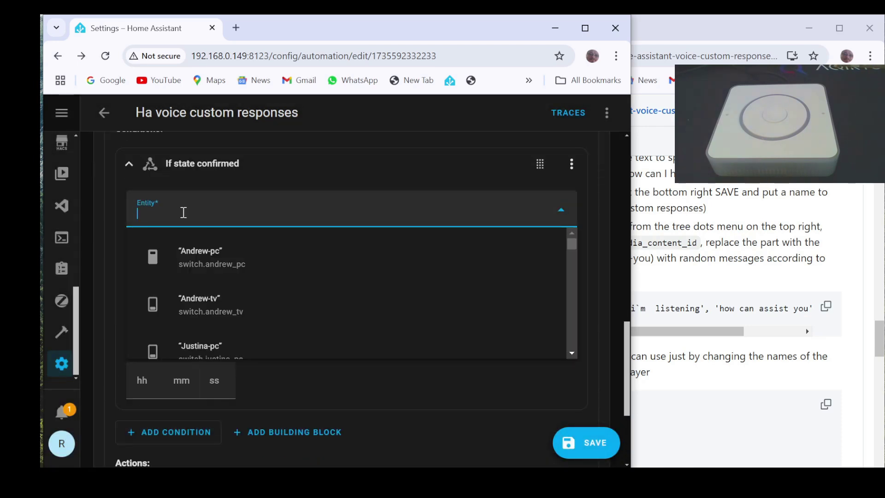
type("voice")
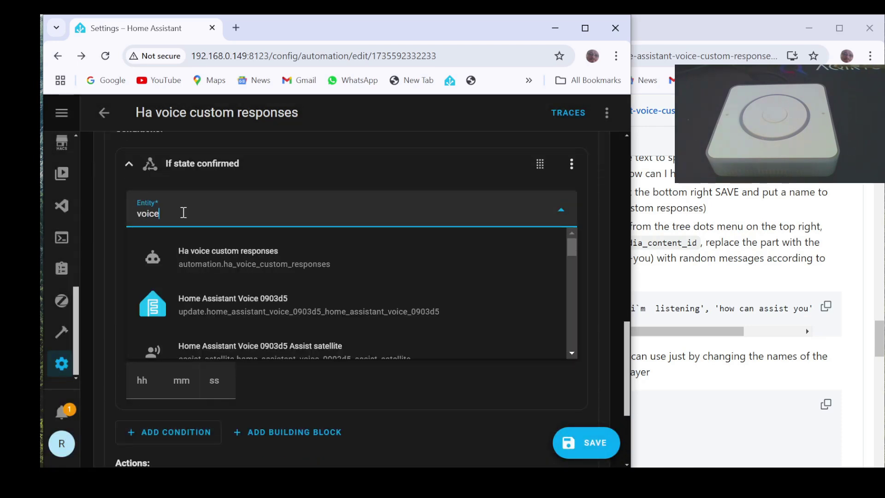
left_click(339, 349)
left_click(271, 326)
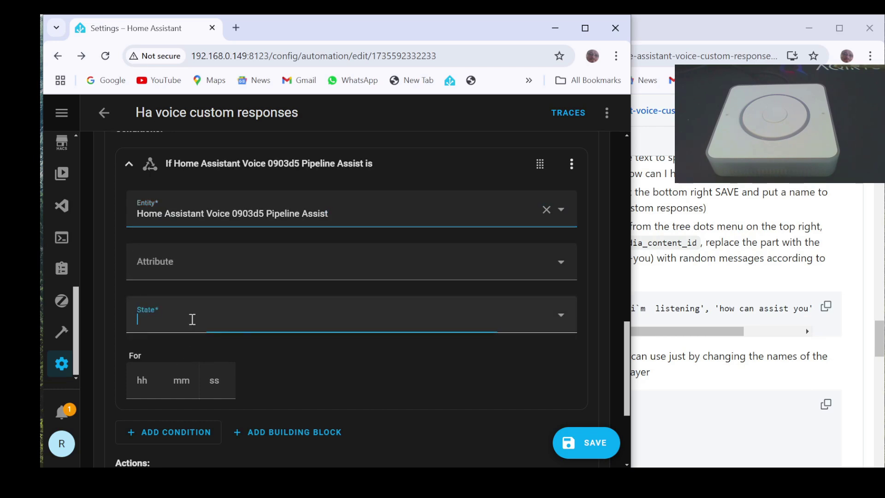
left_click(219, 254)
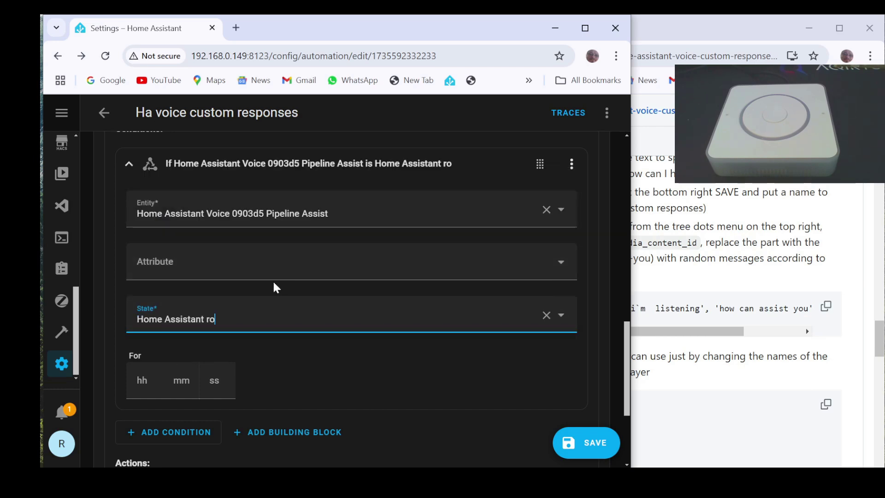
Add a Media Player Play media action to Option 2's actions
scroll(318, 307, "down", 3)
scroll(318, 307, "up", 2)
scroll(319, 303, "down", 1)
scroll(203, 356, "down", 1)
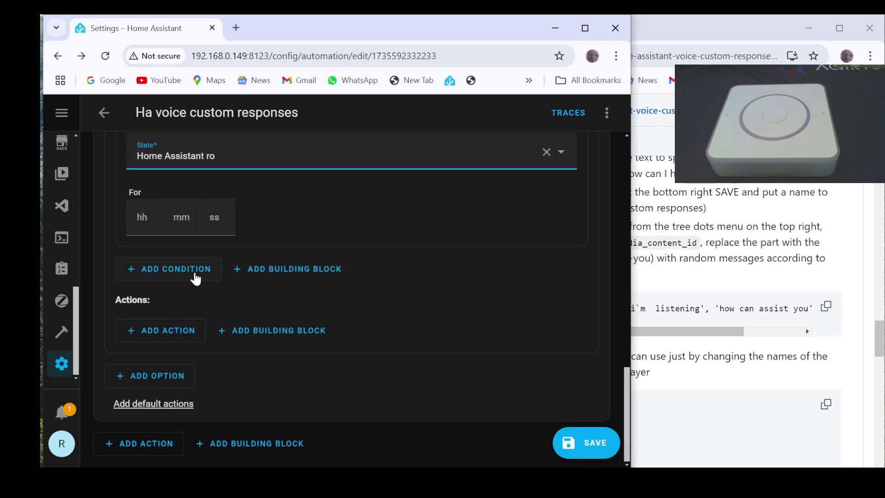
left_click(182, 333)
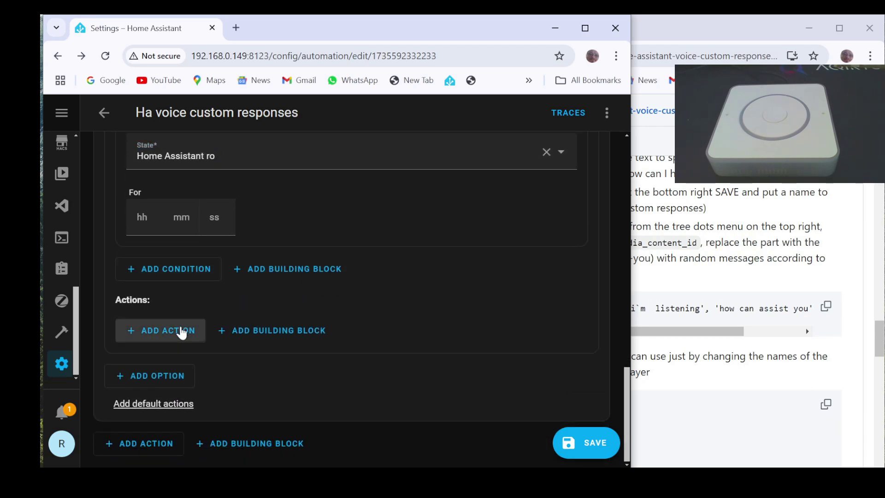
scroll(283, 298, "down", 5)
scroll(276, 309, "down", 5)
left_click(262, 319)
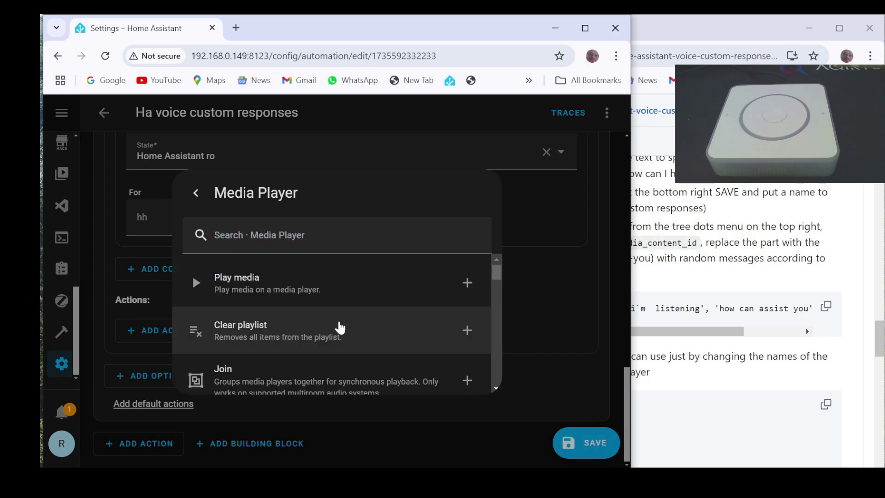
left_click(291, 282)
Set Option 2's play media action to target Home Assistant Voice 0903d5 Media Player
left_click(247, 167)
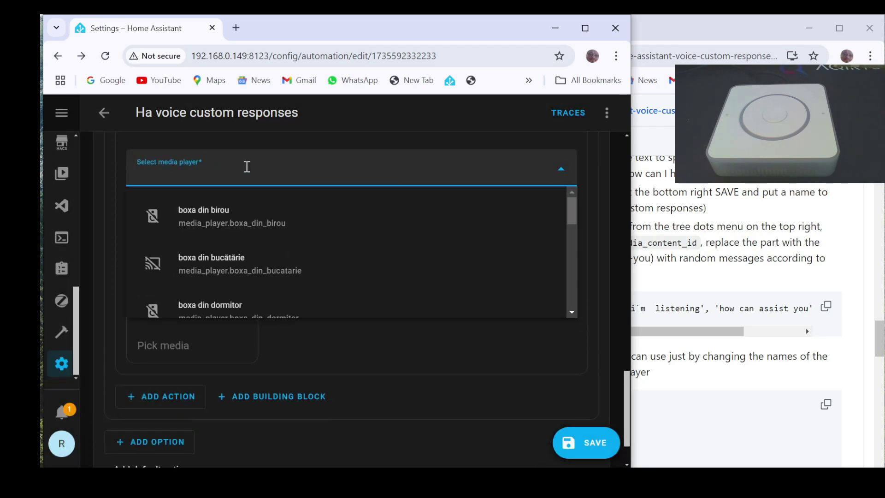
type("voice")
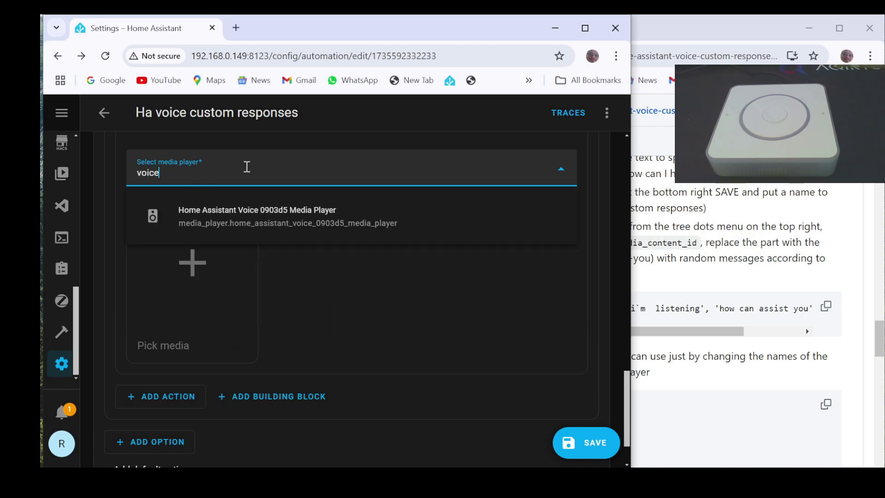
left_click(273, 226)
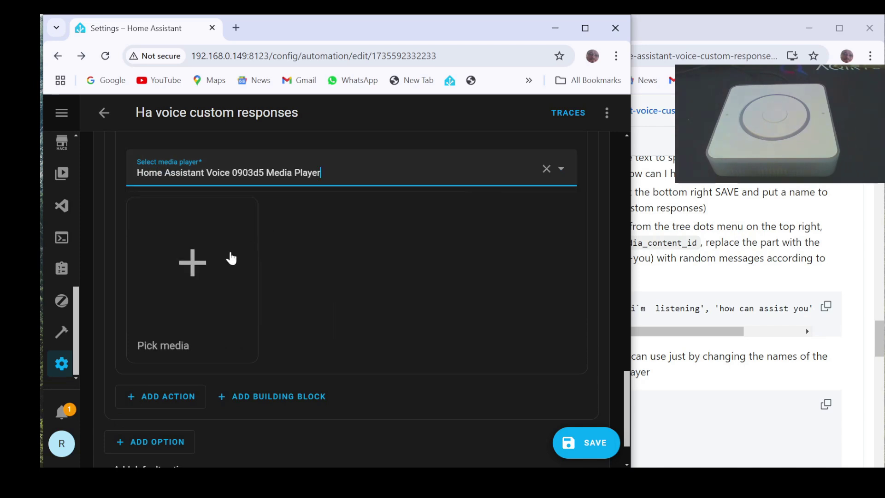
Choose Edge TTS text-to-speech as the media, with the message "Cum pot să te ajut" in Romanian (Romania)
left_click(192, 267)
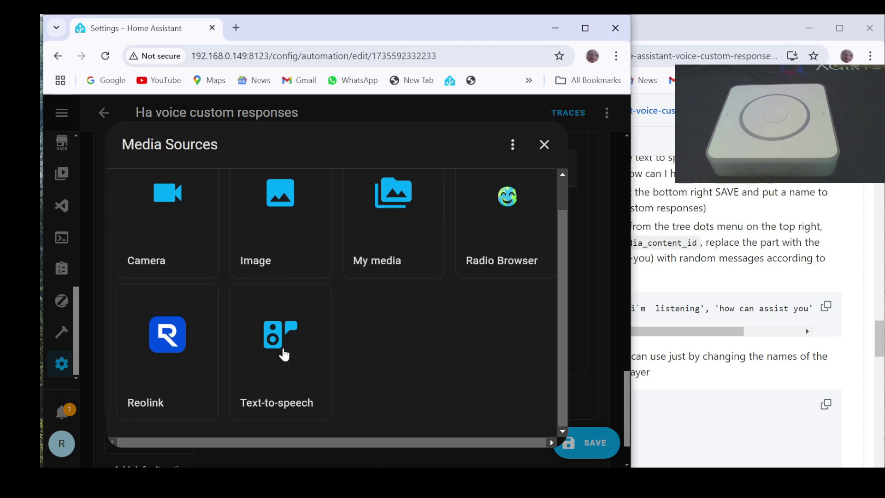
left_click(282, 352)
left_click(154, 237)
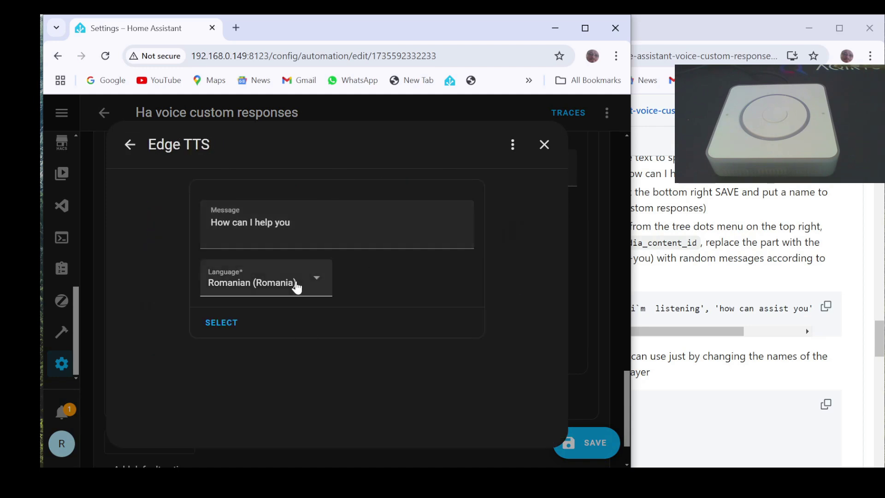
left_click(315, 283)
left_click(313, 282)
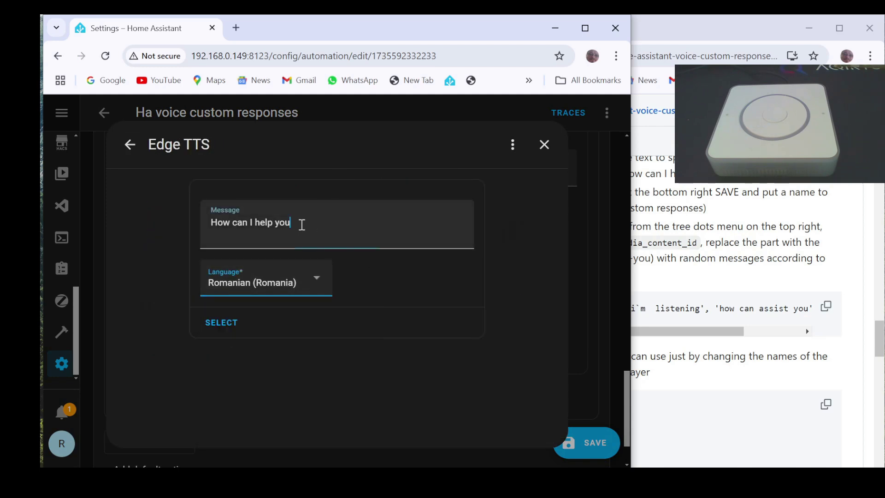
left_click_drag(303, 223, 156, 226)
type("Cum pot să te ajut")
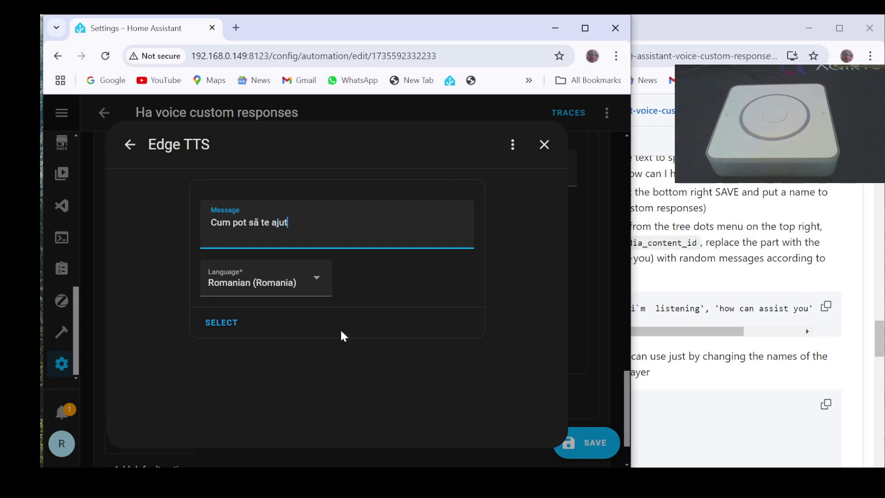
left_click(221, 322)
Open the automation's YAML and delete the metadata block from the Romanian option's play media action
scroll(585, 333, "up", 8)
left_click(607, 113)
left_click(519, 344)
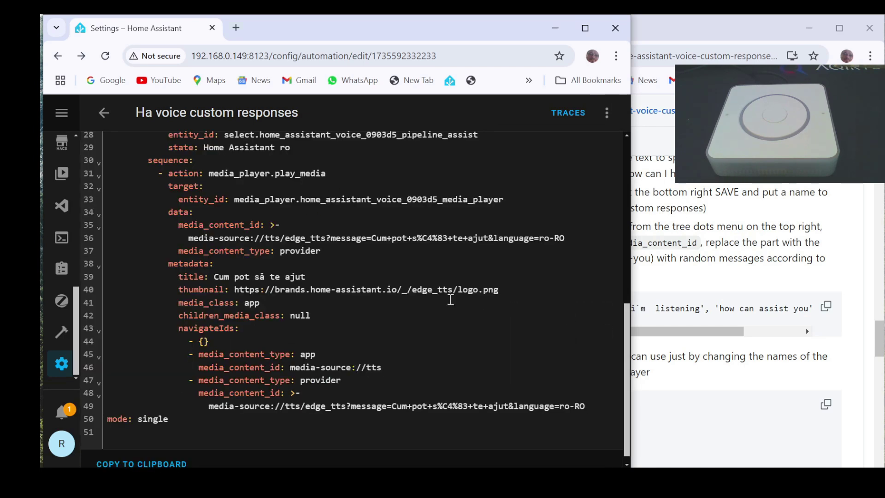
left_click_drag(598, 410, 105, 265)
key("Delete")
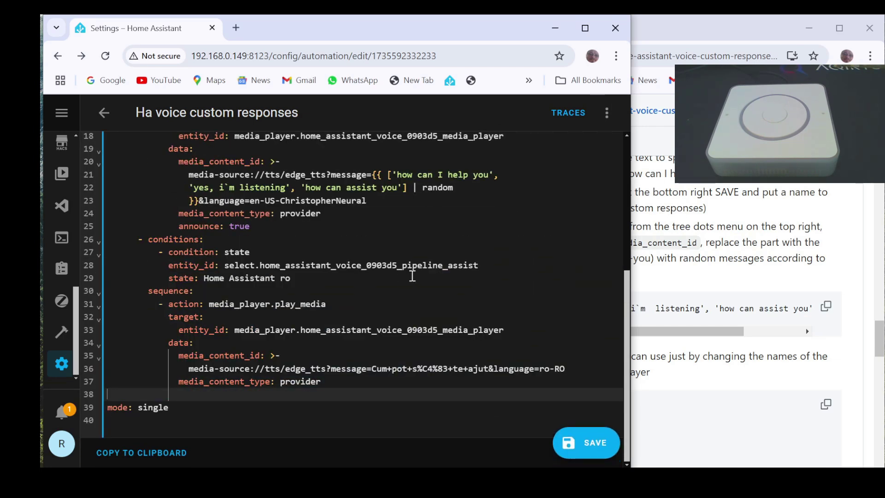
Replace the message in the Romanian action's media_content_id with a copy of the English option's random message template
scroll(251, 274, "up", 2)
scroll(393, 245, "up", 2)
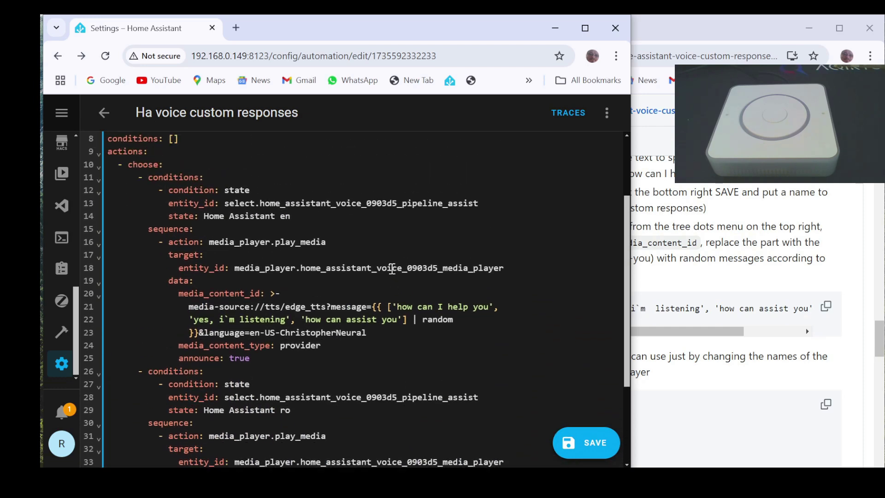
left_click_drag(373, 308, 203, 332)
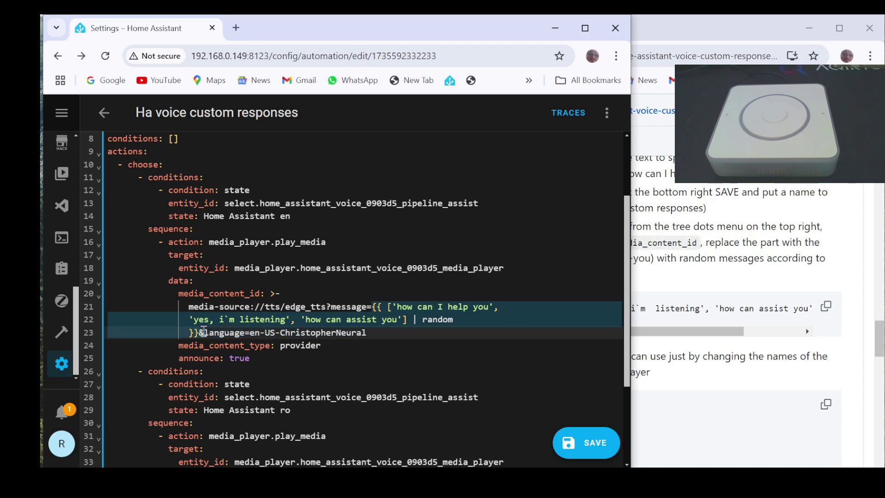
right_click(210, 321)
left_click(240, 79)
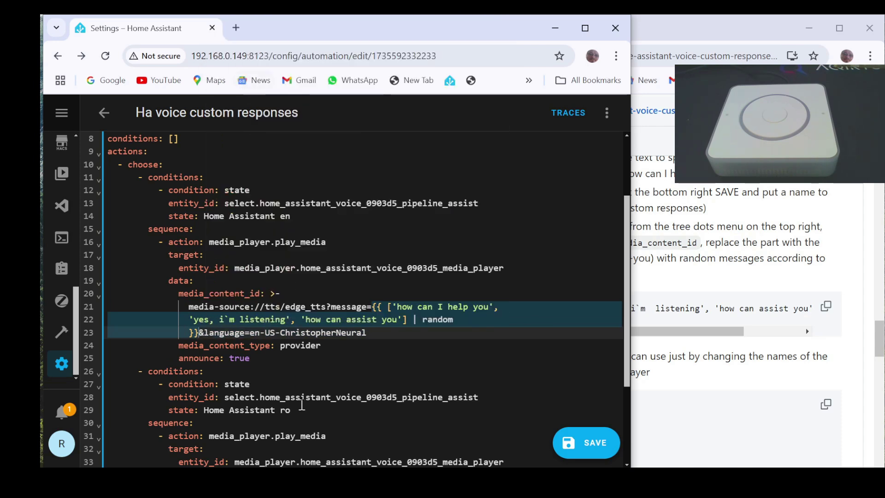
scroll(318, 373, "down", 3)
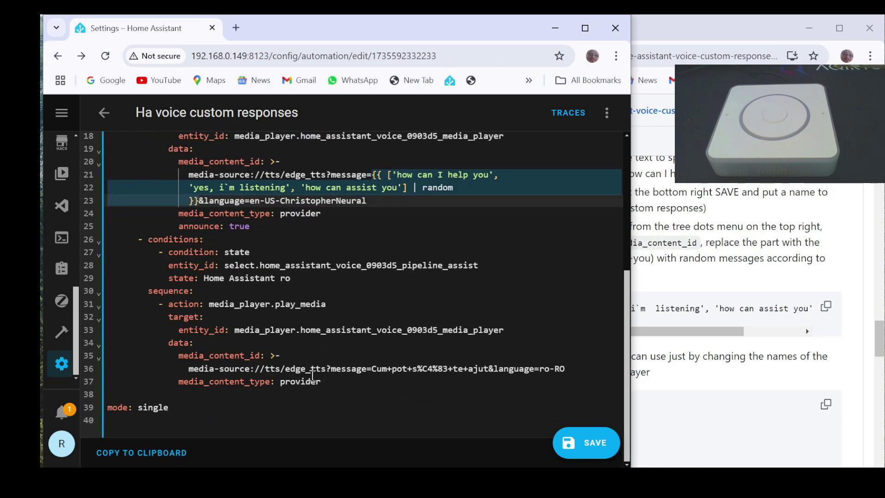
left_click_drag(374, 371, 490, 370)
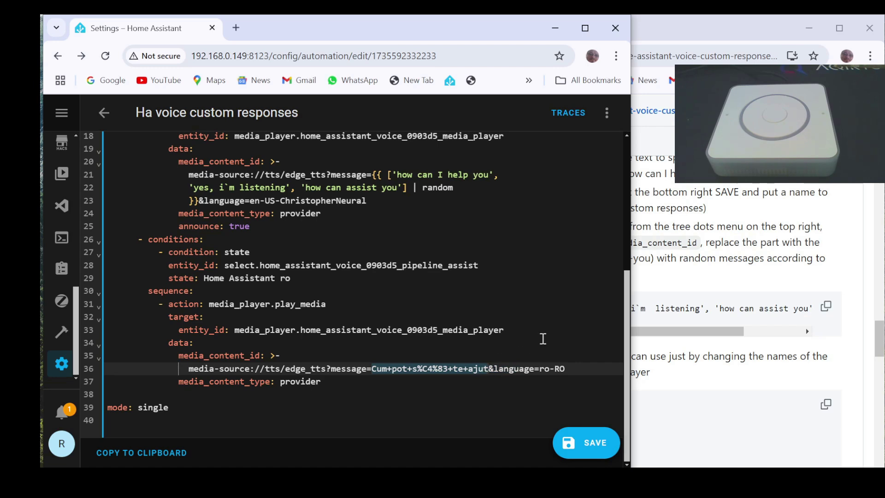
key("ctrl+v")
Change the Romanian template's three replies to 'cum pot să te ajut', 'cum pot să te asist' and 'spune te rog'
left_click_drag(395, 369, 483, 369)
type("cum pot să te")
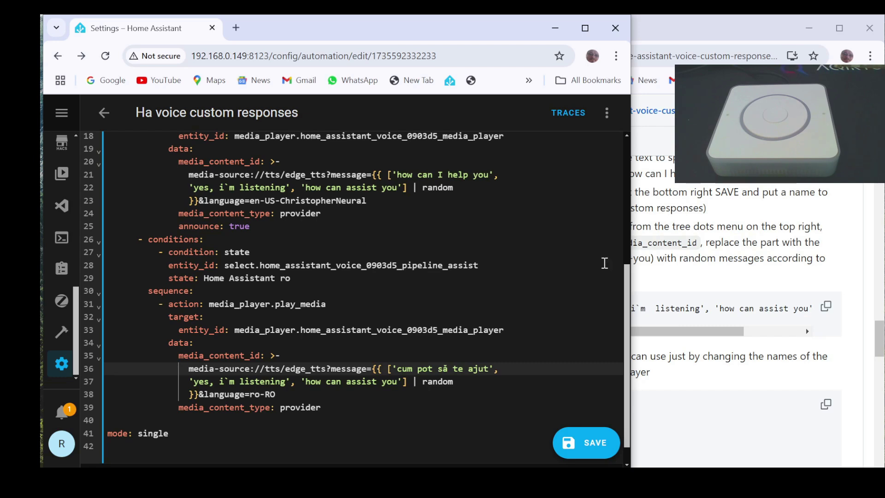
left_click_drag(194, 382, 280, 381)
type("cum pot să e")
key("BackSpace")
type("te asist")
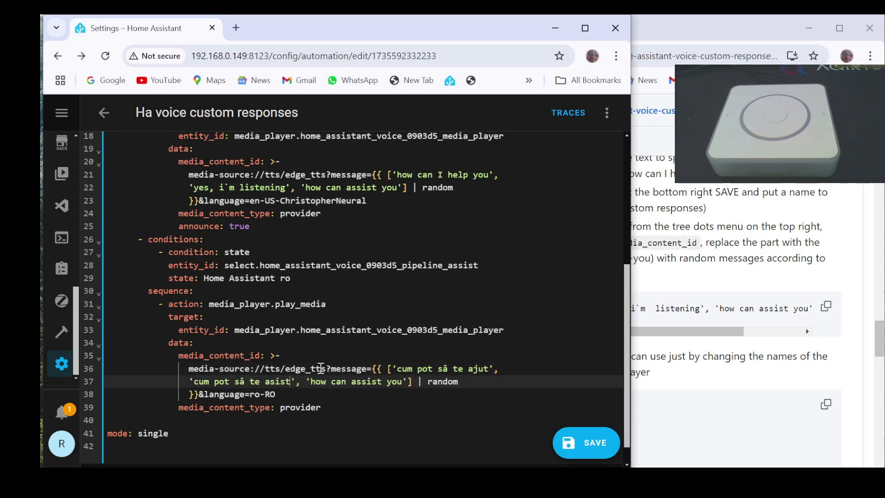
left_click_drag(311, 381, 407, 382)
type("spune te rog")
Add the line announce: true below the Romanian action's media_content_type and save the automation
left_click(385, 400)
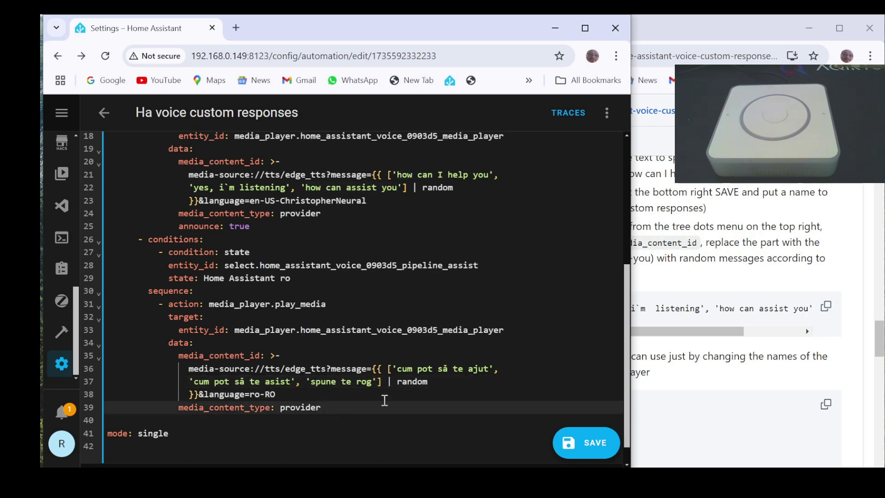
key("Return")
type("annou")
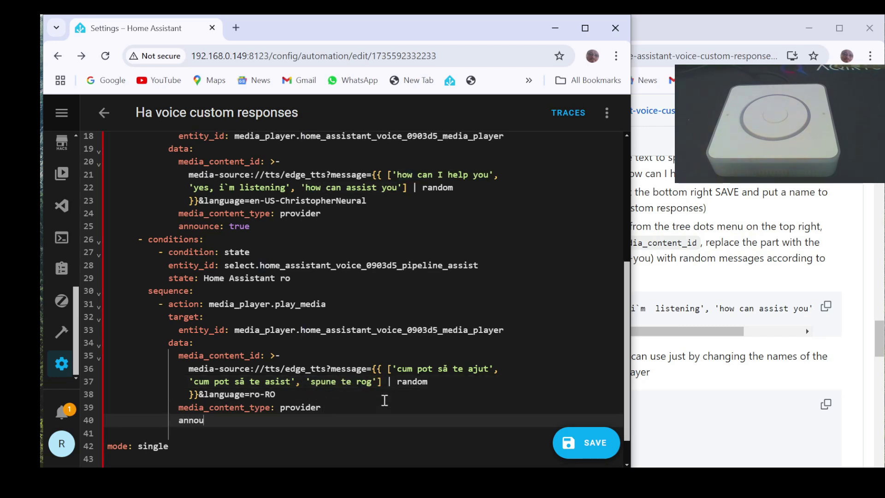
type("nce:")
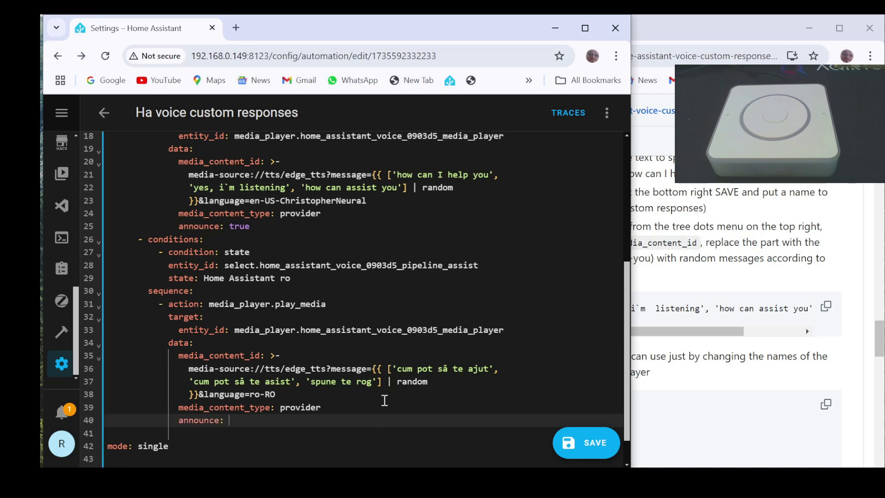
key("ctrl+s")
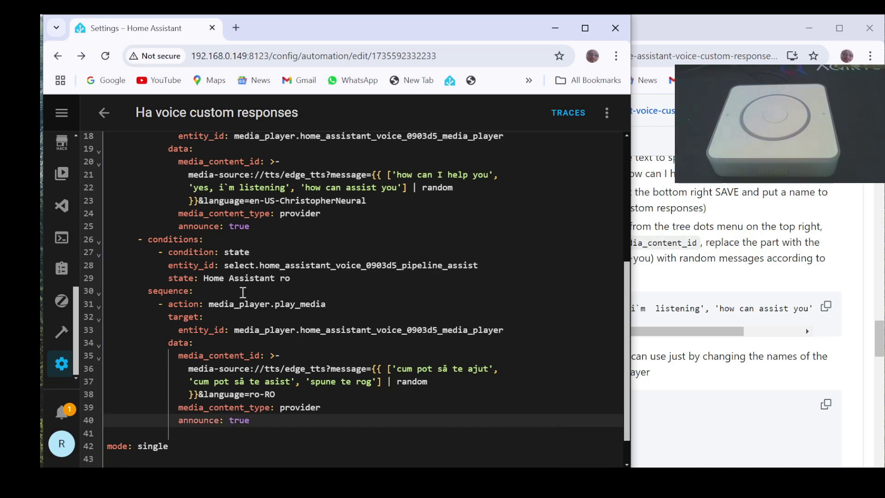
Find the ESPHome integration among the Home Assistant integrations and open its page
left_click(62, 364)
left_click(235, 217)
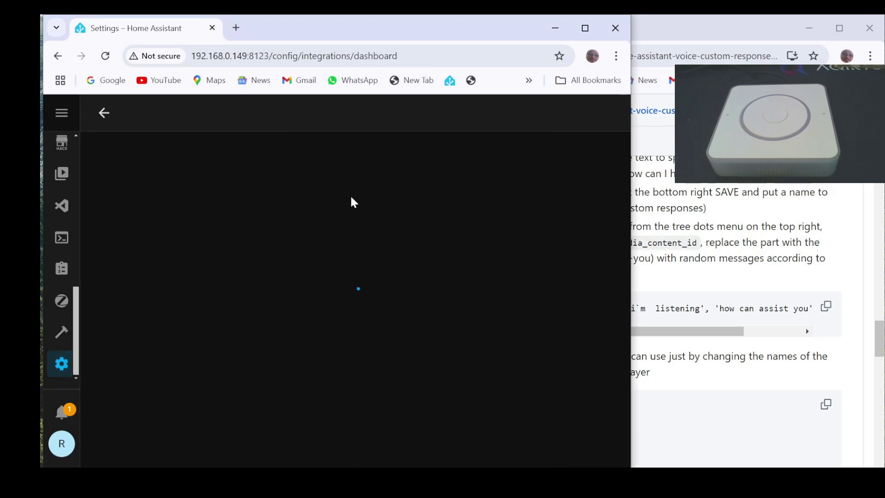
type("es")
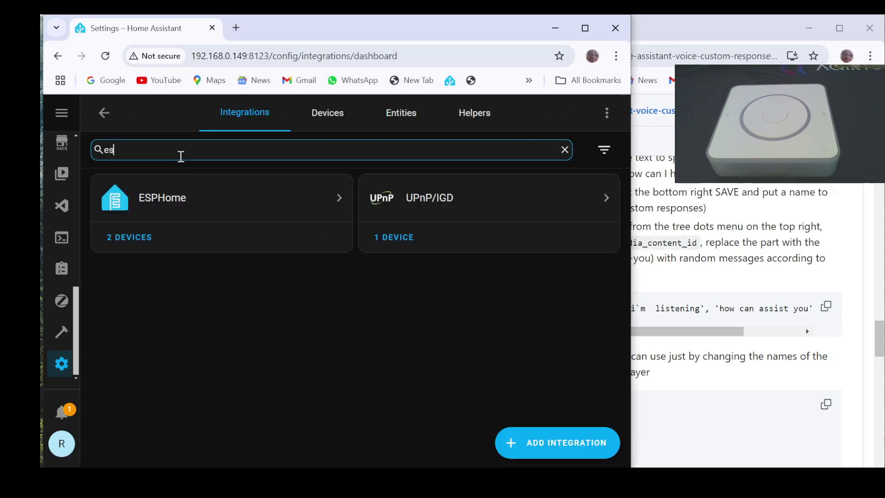
left_click(192, 215)
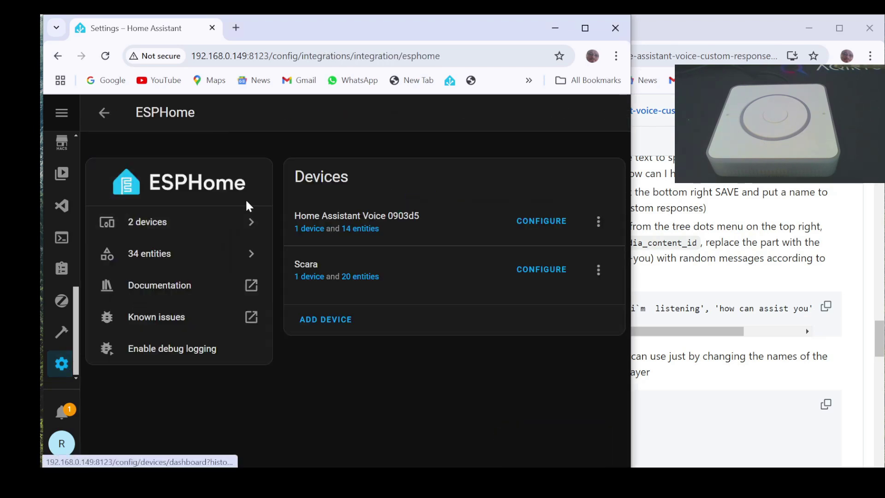
Open the Home Assistant Voice 0903d5 device and set its Pipeline Assist to Home Assistant ro
left_click(307, 234)
scroll(399, 284, "down", 10)
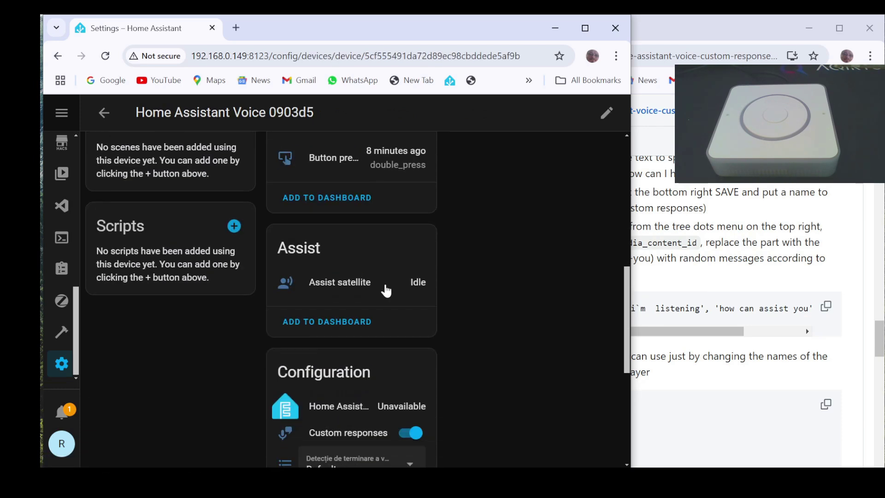
scroll(386, 291, "down", 5)
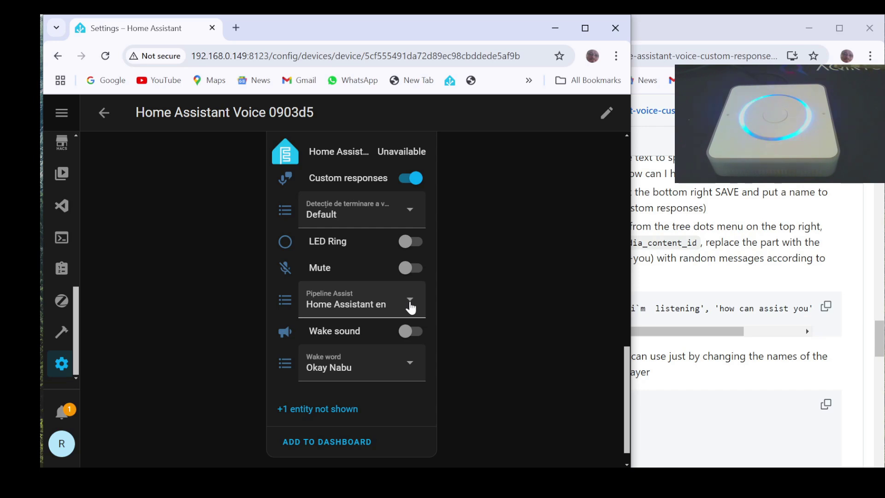
left_click(411, 305)
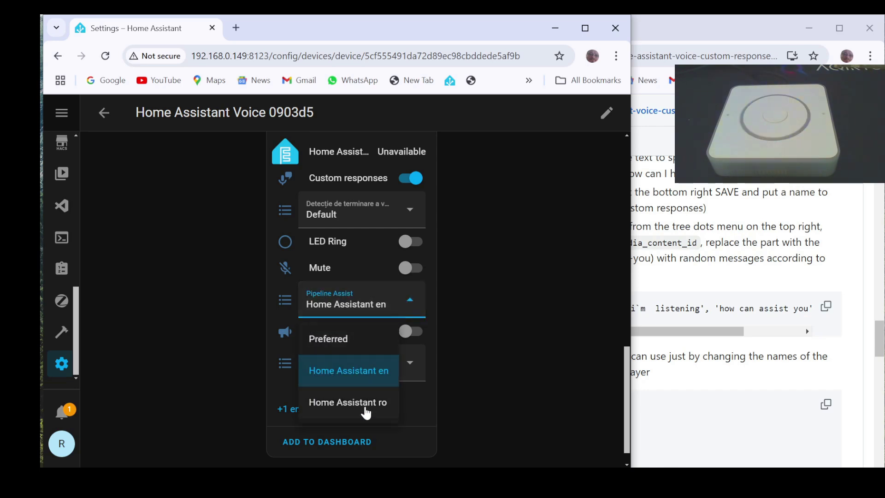
left_click(365, 413)
left_click(409, 301)
left_click(509, 353)
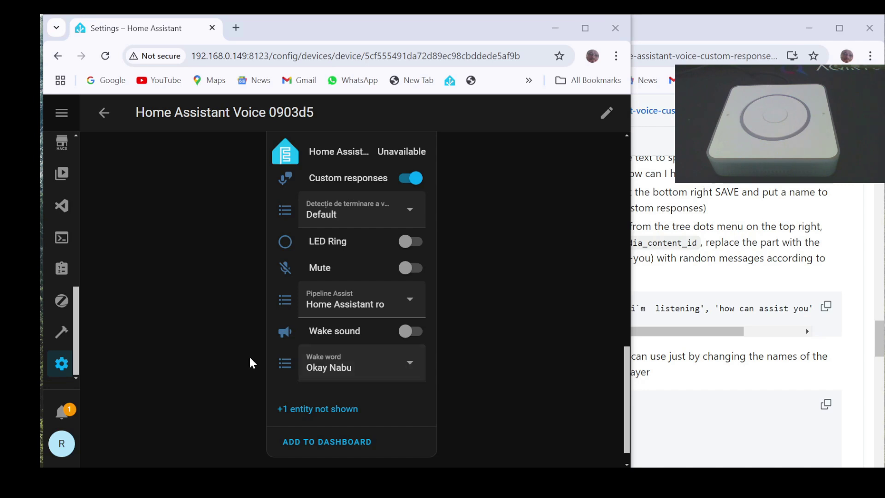
Go to the Home Assistant automations and create a new empty automation from scratch
left_click(60, 363)
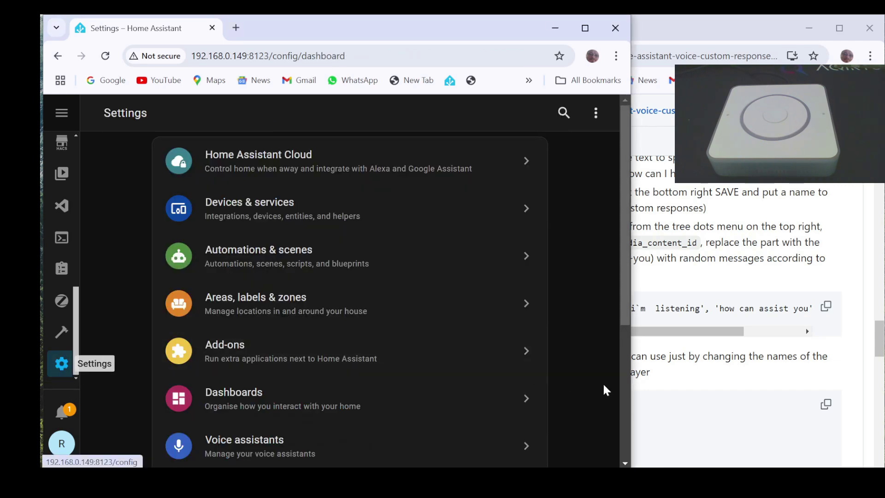
left_click(275, 264)
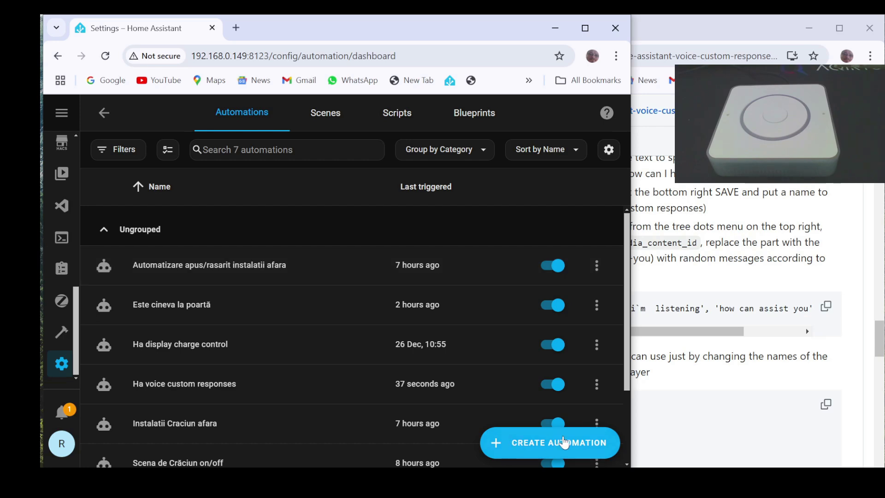
left_click(565, 444)
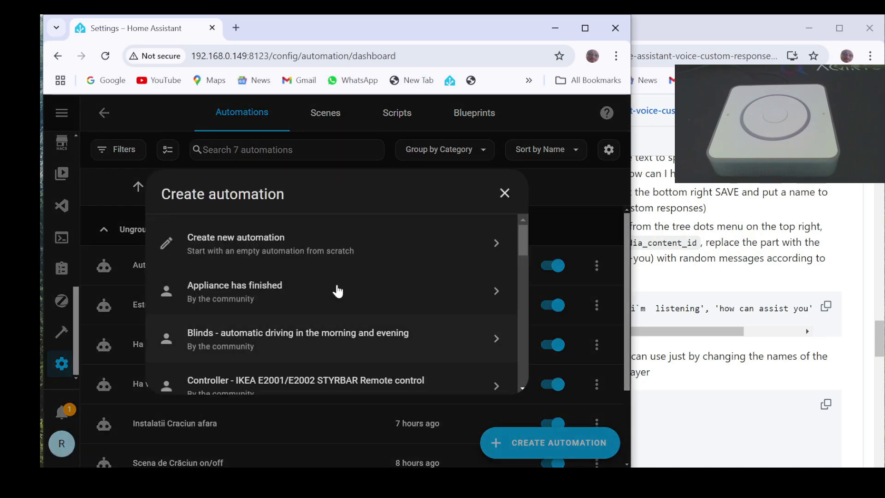
left_click(235, 249)
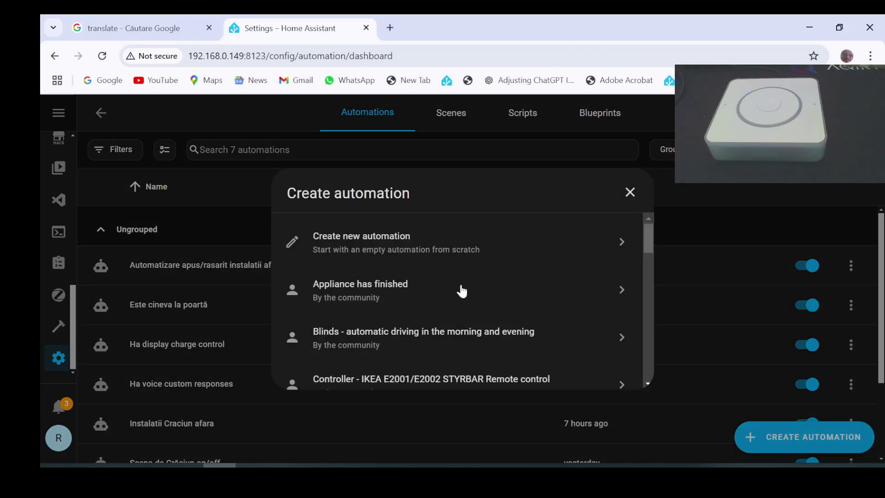
left_click(346, 245)
Add a Sentence trigger with the sentence 'I want to speak in romanian' and give it the trigger ID romanian
type("se")
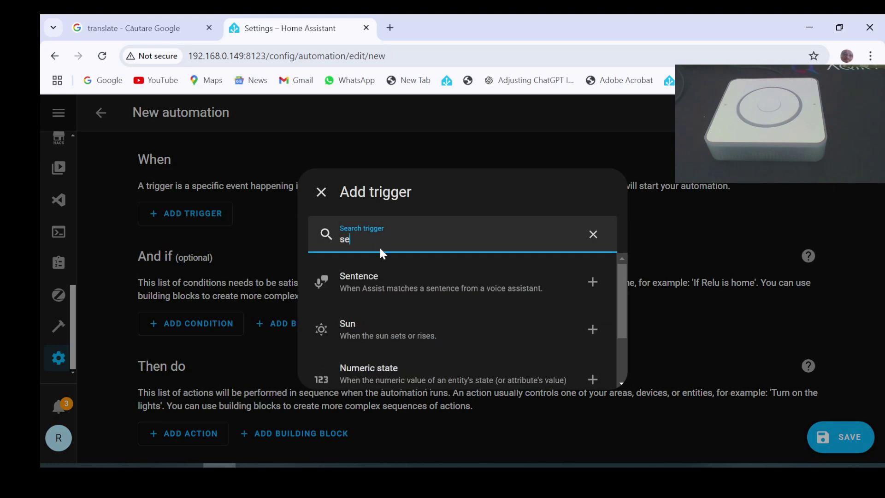
left_click(372, 278)
type("I want to speak in roa")
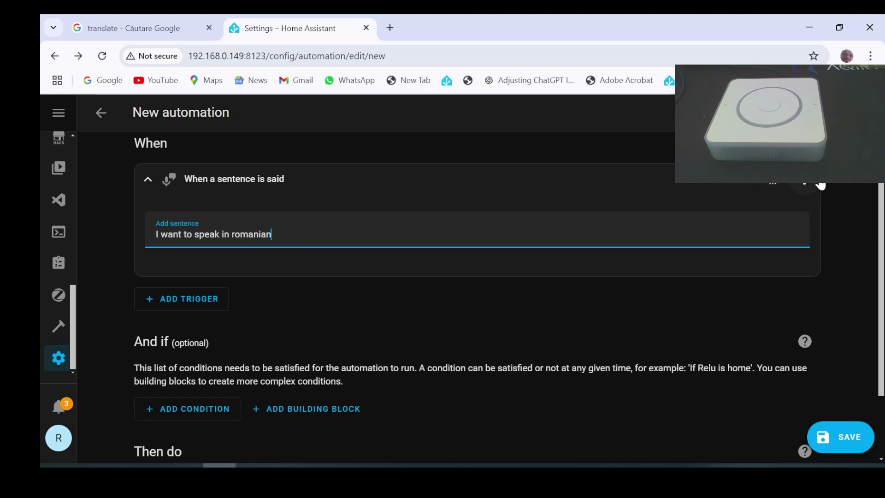
left_click(804, 184)
left_click(742, 247)
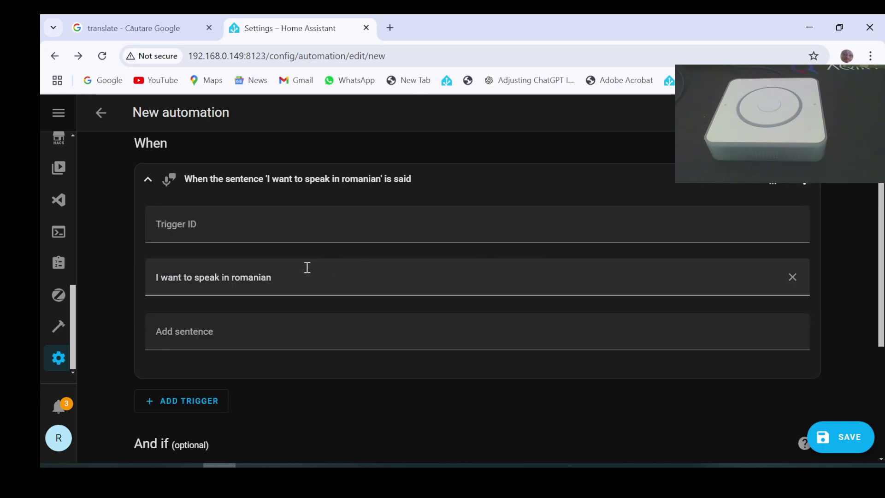
left_click(228, 231)
type("romanian")
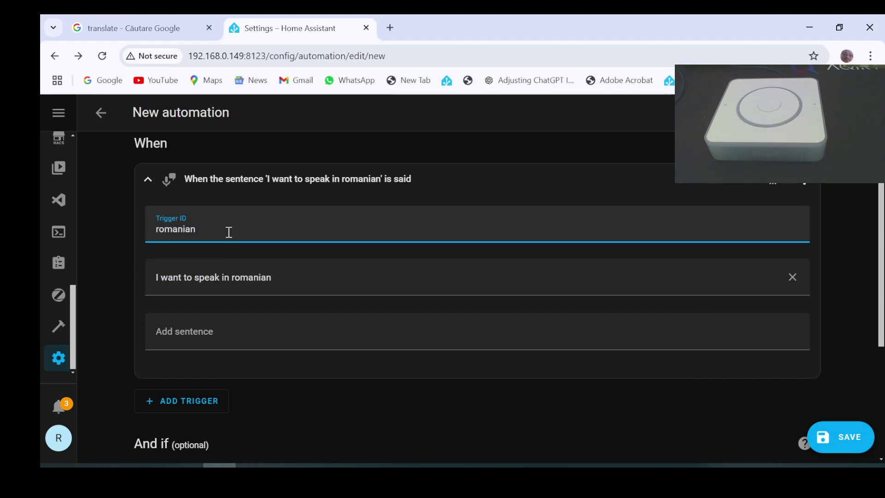
Add a second Sentence trigger with the sentence 'Vreau să vorbesc în engleză' and give it the trigger ID english
scroll(224, 267, "down", 3)
left_click(188, 271)
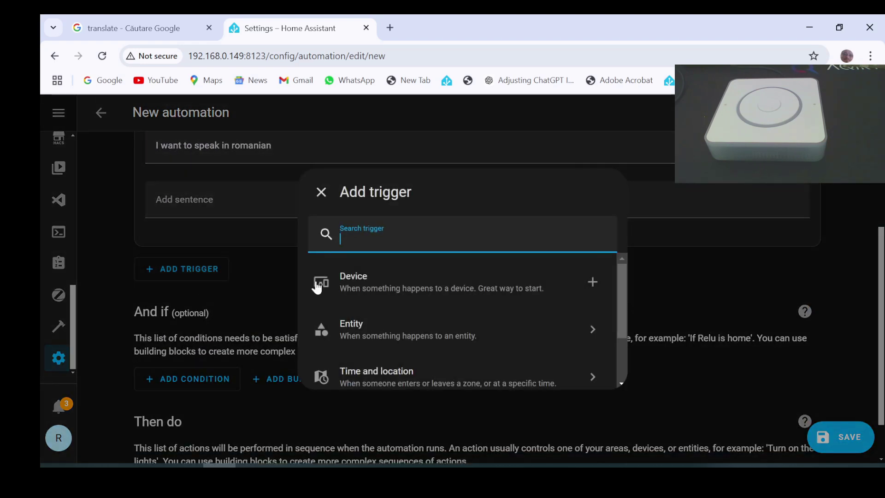
type("se")
left_click(362, 277)
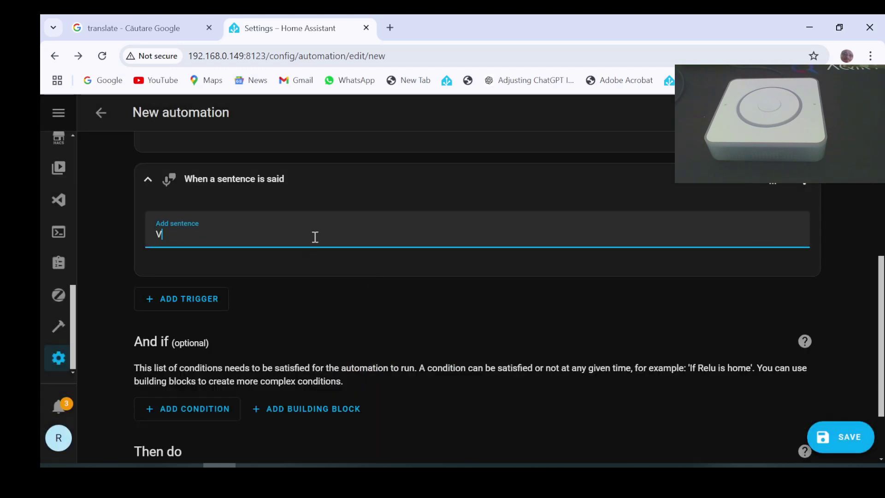
type("Vreau să vorbesc în engleză")
scroll(283, 253, "down", 2)
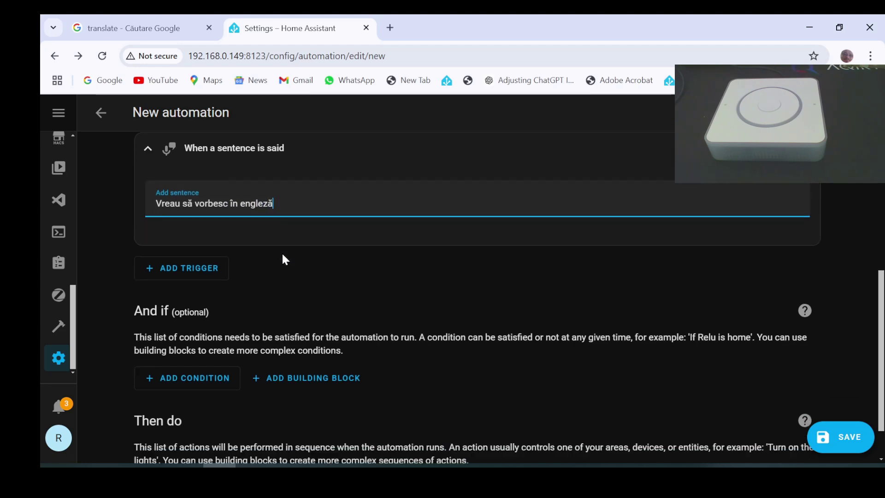
scroll(407, 227, "up", 3)
left_click(806, 245)
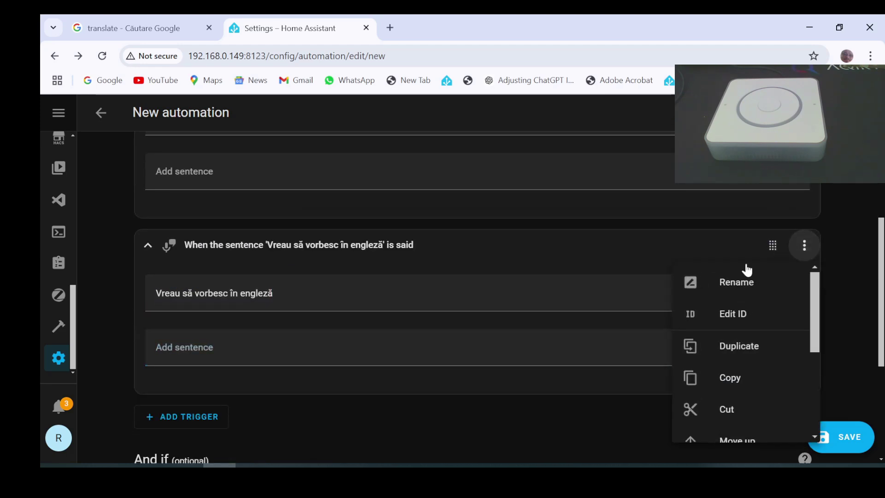
left_click(731, 312)
type("english")
Add a Choose action to the automation and give it a second option
scroll(247, 297, "down", 5)
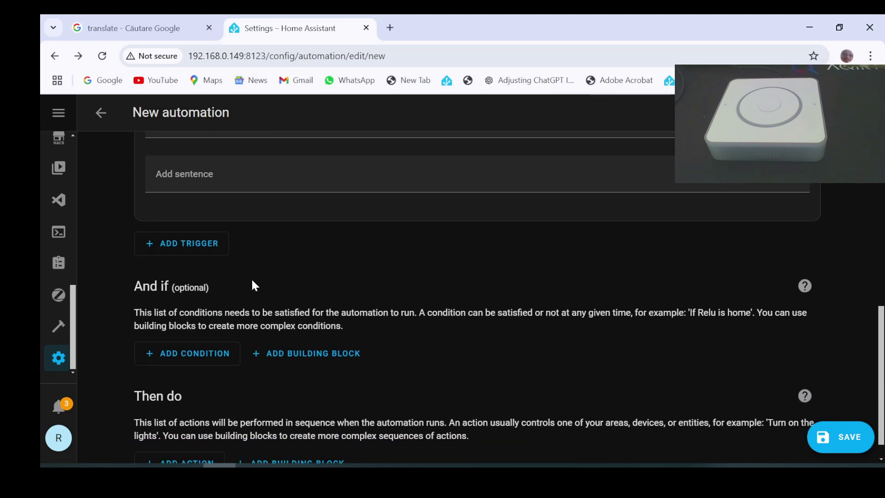
left_click(174, 450)
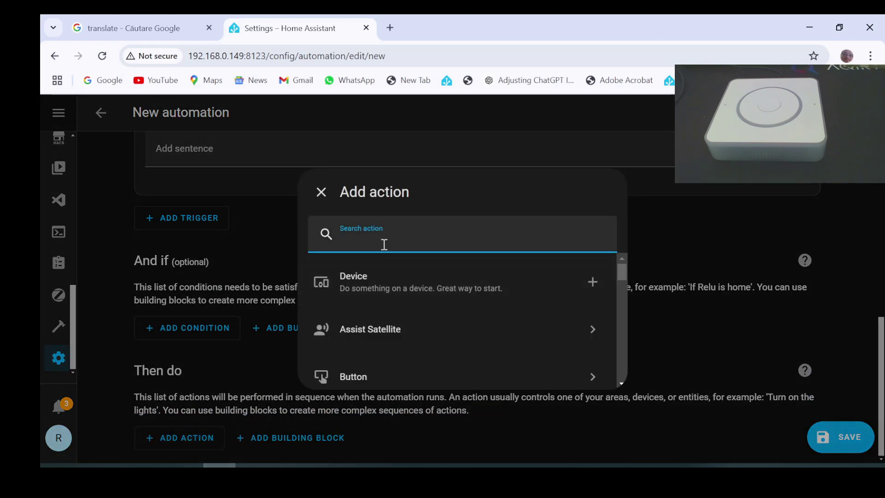
type("ch")
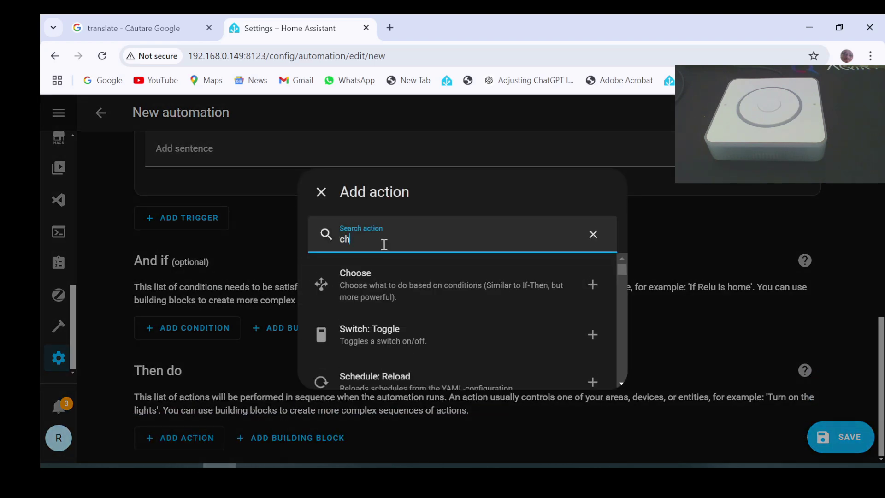
left_click(387, 277)
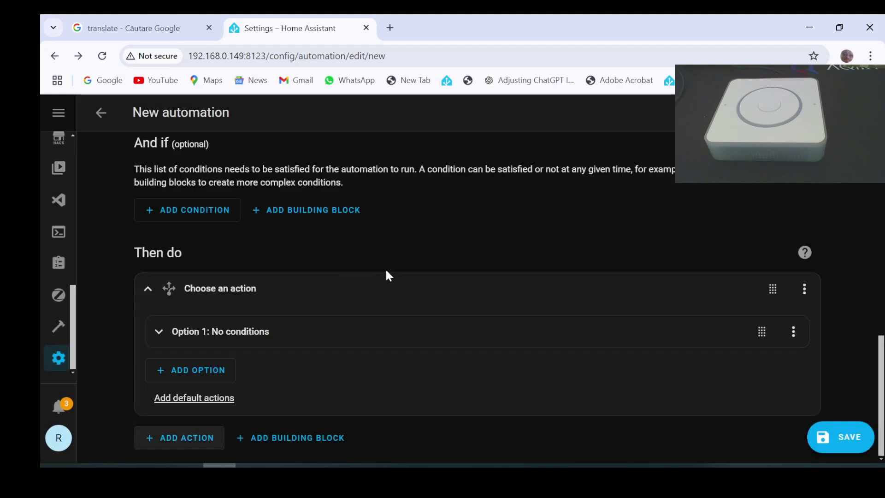
left_click(206, 377)
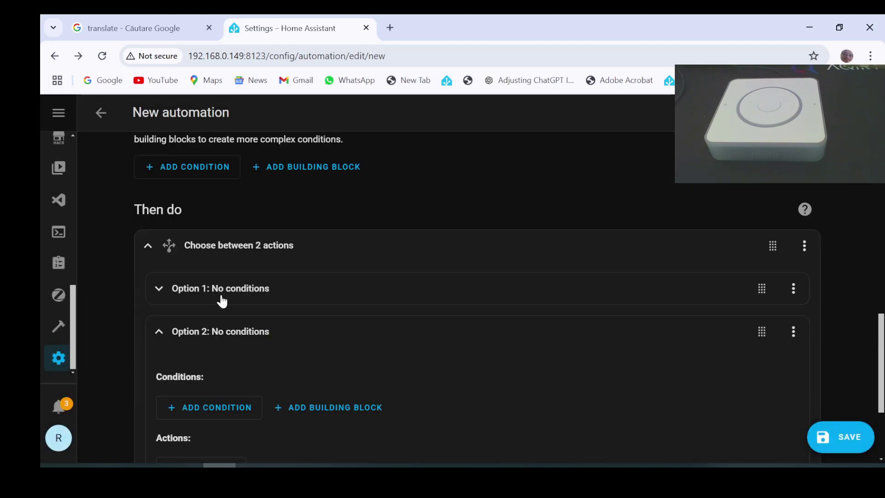
Add a Triggered by condition for the romanian trigger to Option 1 of the Choose action
left_click(222, 299)
left_click(208, 365)
type("tr")
left_click(355, 279)
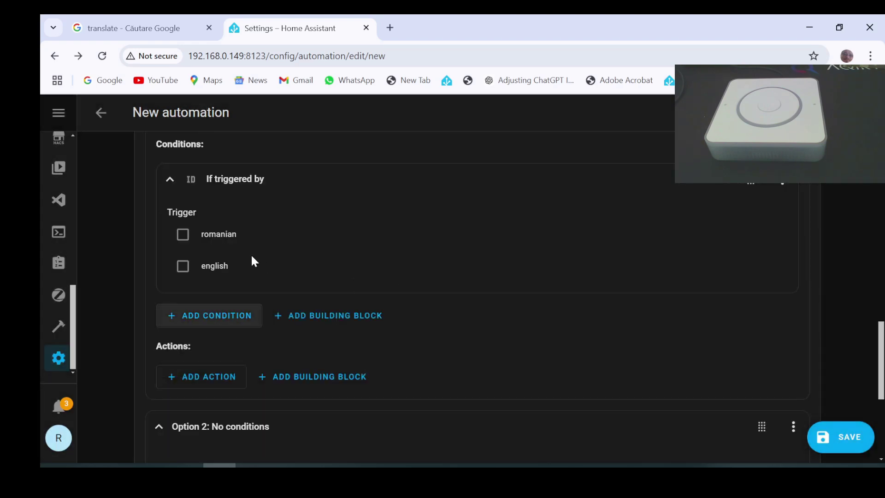
left_click(183, 236)
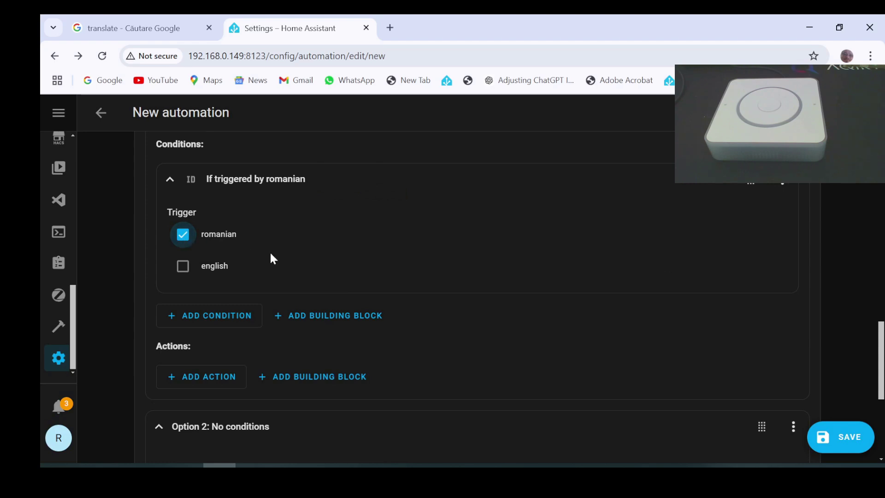
Add the Select action that selects an option to the actions of Option 1
scroll(318, 265, "down", 1)
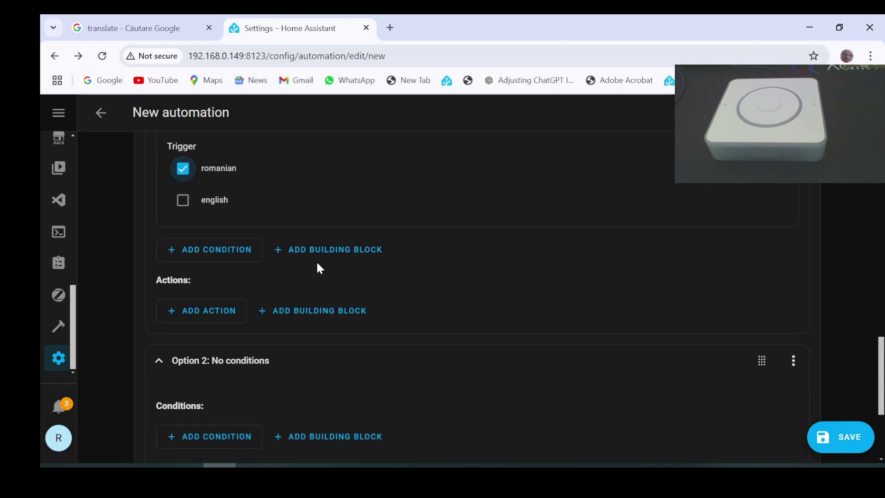
left_click(220, 313)
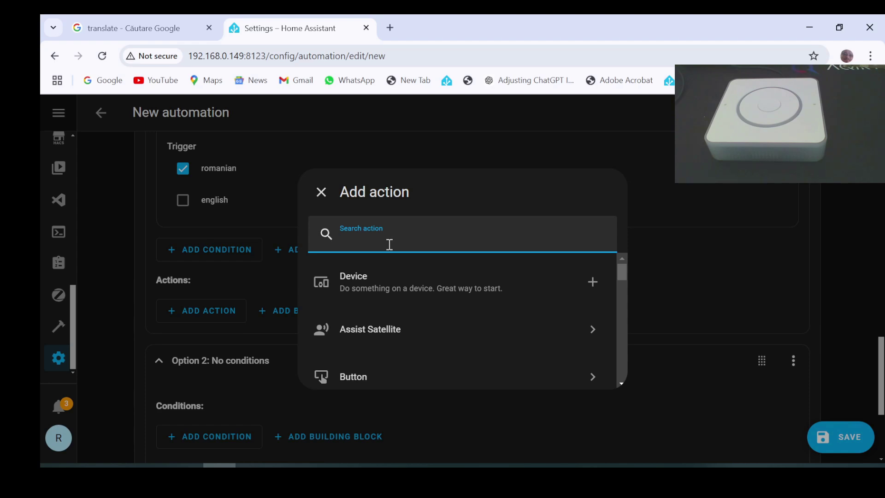
scroll(383, 323, "down", 10)
left_click(381, 355)
scroll(439, 309, "down", 3)
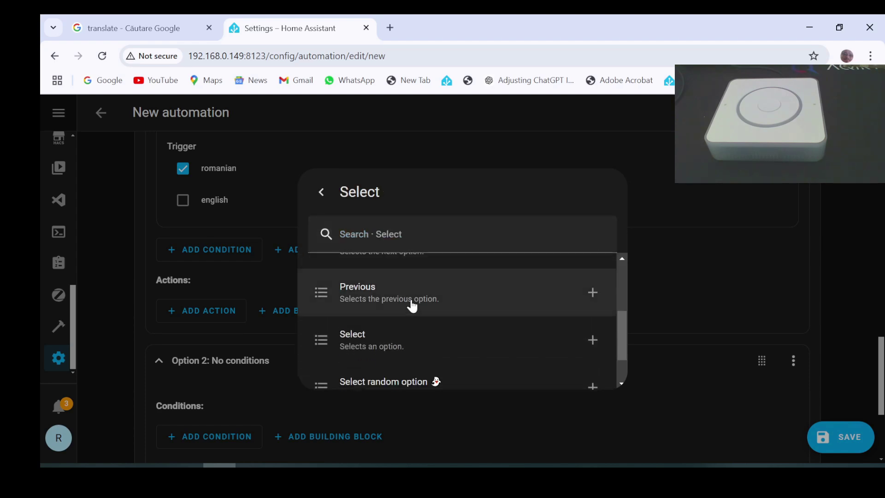
left_click(373, 344)
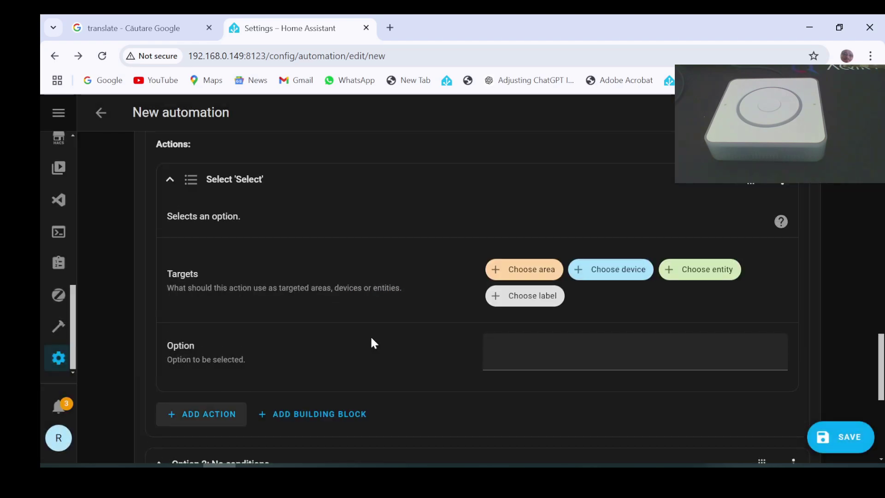
Target the Select action at the Home Assistant Voice 0903d5 Pipeline Assist entity and set its option to Home Assistant ro
left_click(705, 277)
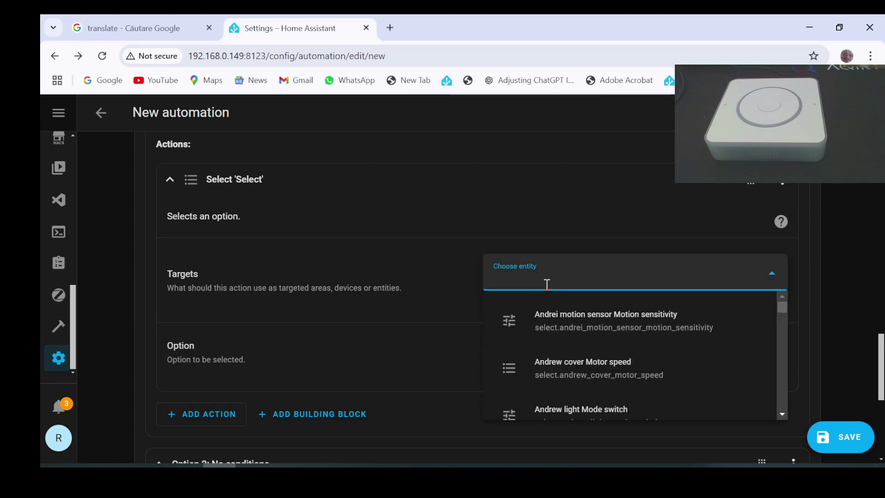
type("voi")
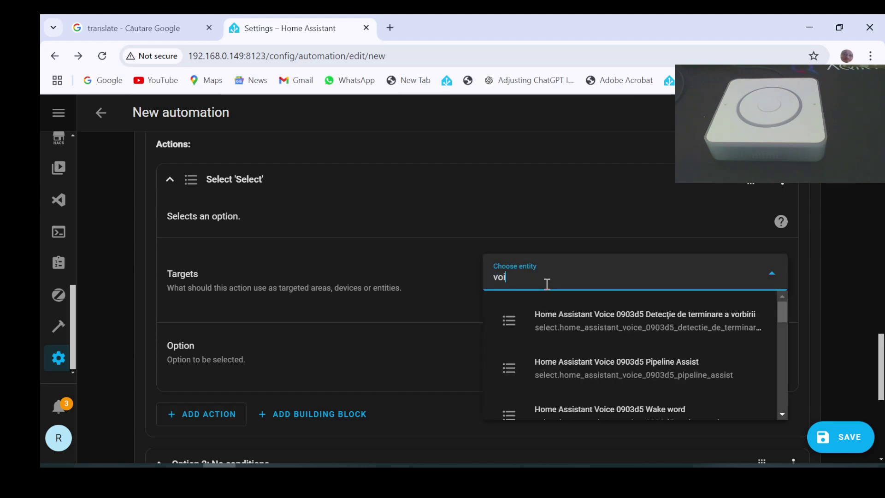
type("ce")
left_click(616, 368)
left_click(638, 365)
type("Home Assistant r")
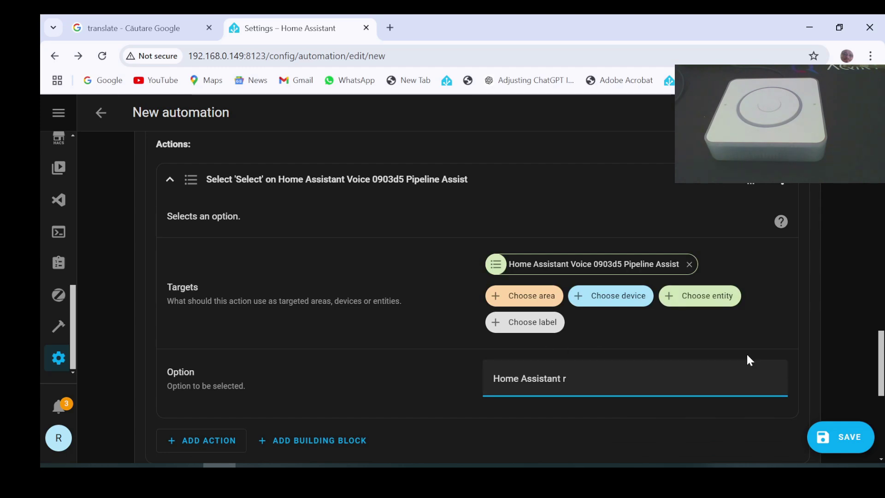
type("o")
key("BackSpace")
key("BackSpace")
type("ro")
scroll(604, 323, "up", 3)
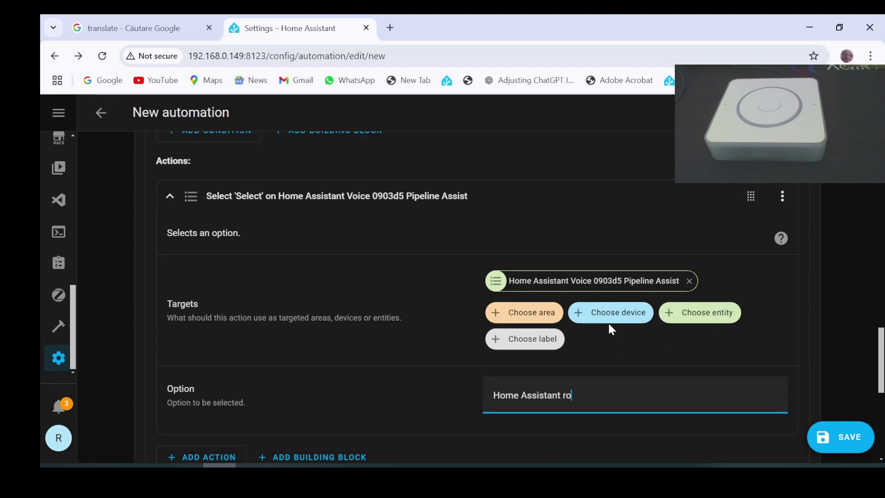
Add a Triggered by condition for the english trigger to Option 2 of the Choose action
scroll(603, 323, "down", 3)
scroll(218, 358, "down", 3)
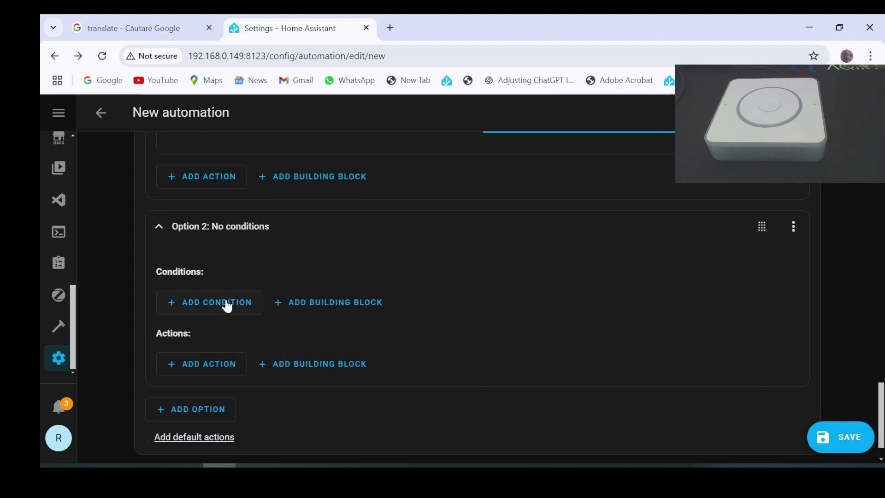
left_click(228, 304)
type("tr")
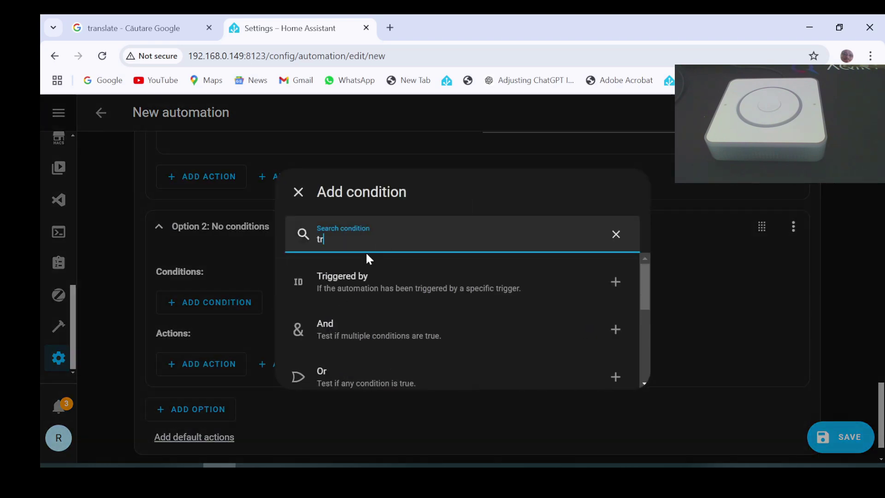
left_click(350, 279)
left_click(187, 315)
Add the Select action that selects an option to the actions of Option 2
scroll(351, 317, "down", 2)
left_click(203, 326)
scroll(410, 295, "down", 10)
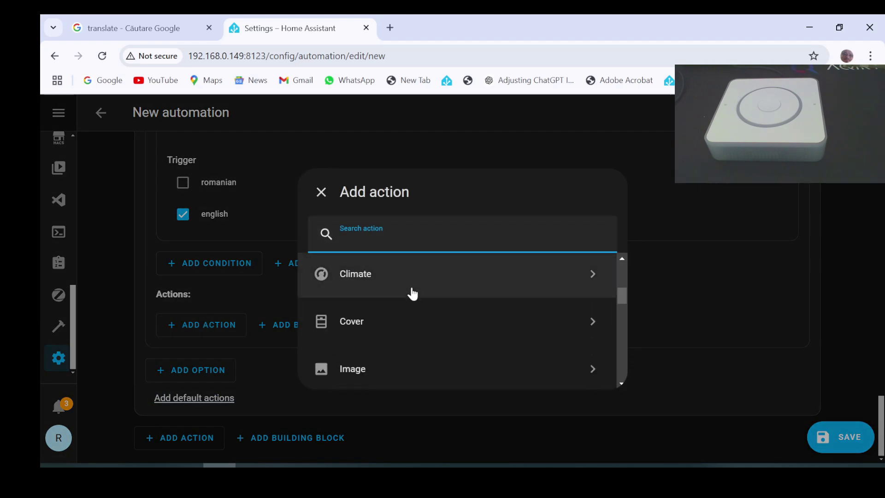
scroll(391, 308, "down", 1)
left_click(381, 307)
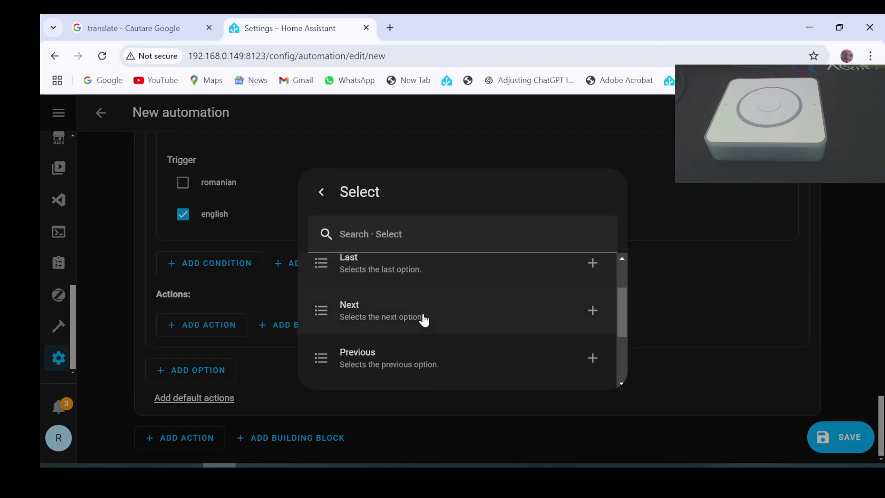
scroll(406, 330, "down", 2)
left_click(392, 342)
Target Option 2's Select action at the Home Assistant Voice 0903d5 Pipeline Assist entity and set its option to Home Assistant en
left_click(701, 180)
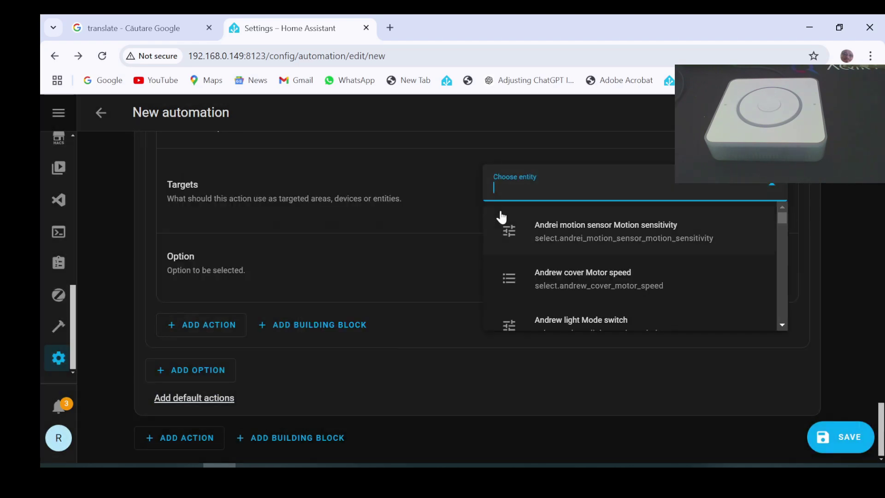
type("voic")
left_click(642, 272)
left_click(556, 299)
type("Home A")
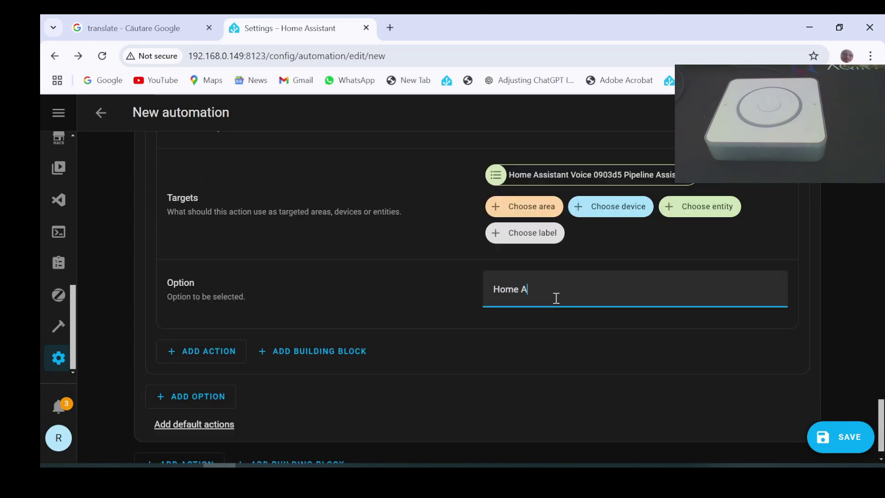
type("ssistant en")
Save the new automation under the name Ha voice change assistants
left_click(841, 439)
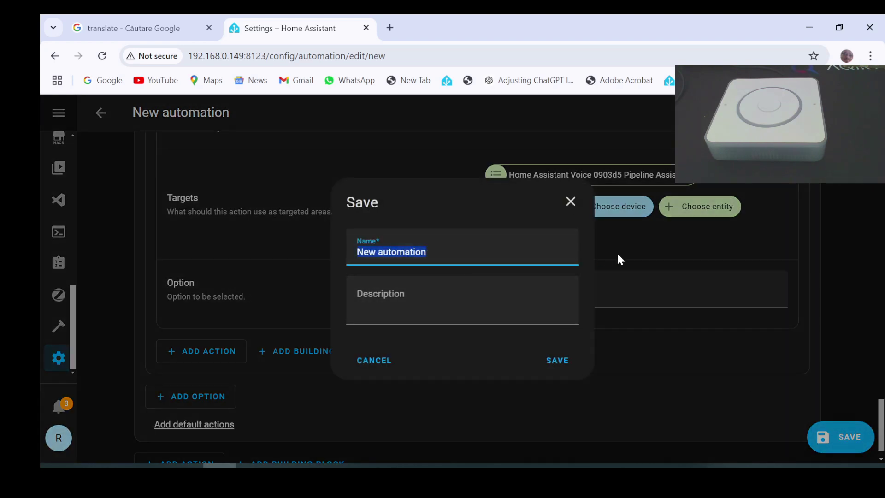
type("V")
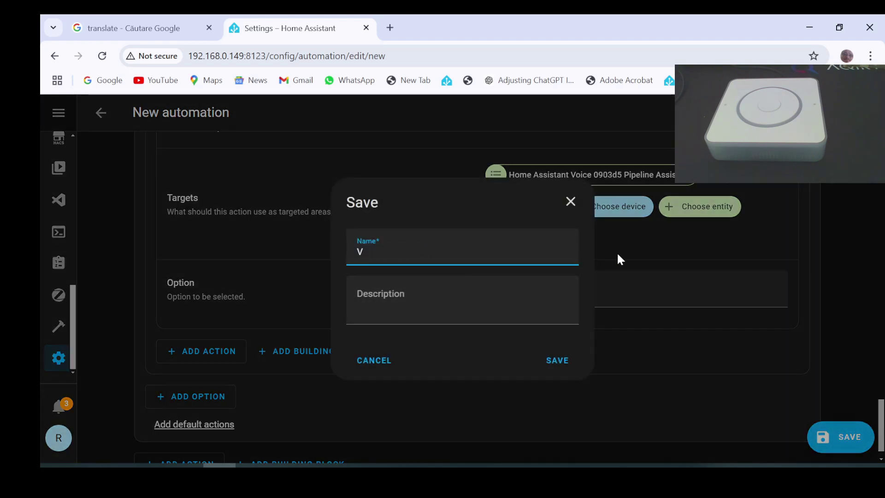
key("BackSpace")
type("Ha voice change assistant")
key("BackSpace")
type("ts")
left_click(558, 360)
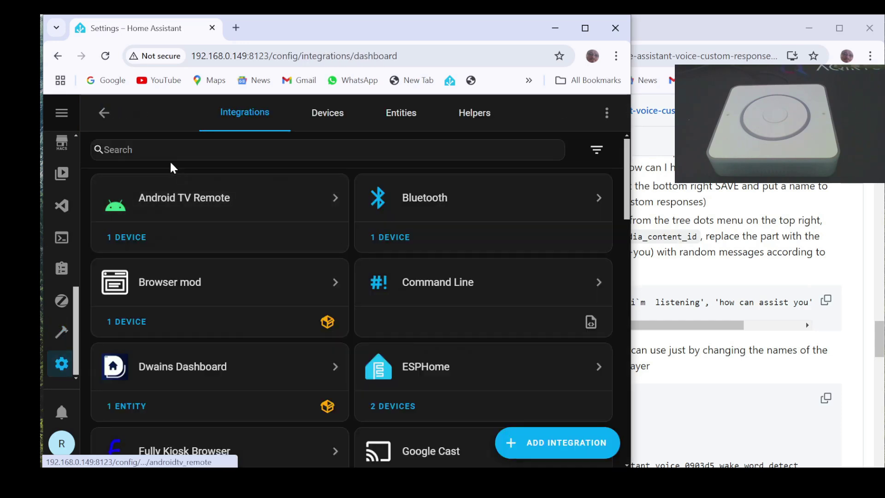
Search the integrations for ESPHome and open the Home Assistant Voice 0903d5 device page
left_click(169, 158)
type("esp")
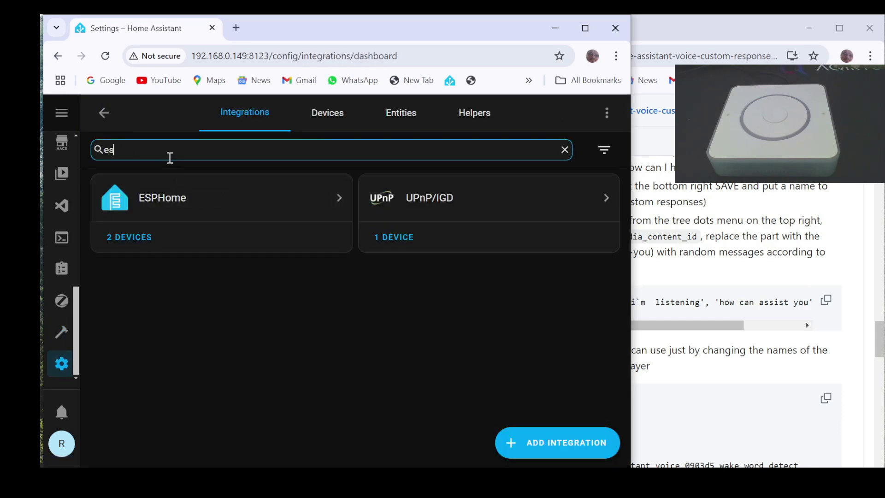
left_click(155, 201)
left_click(302, 240)
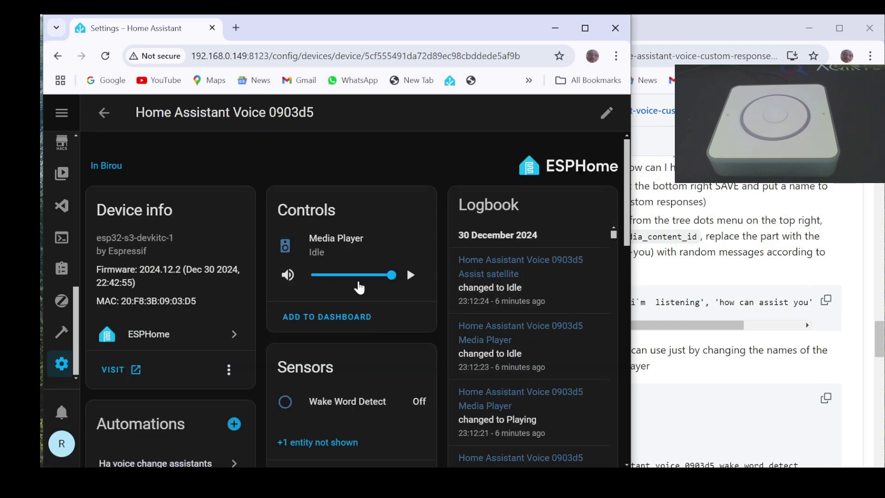
Set the Pipeline Assist of the Home Assistant Voice 0903d5 device to Home Assistant en
scroll(407, 268, "down", 8)
scroll(362, 286, "down", 4)
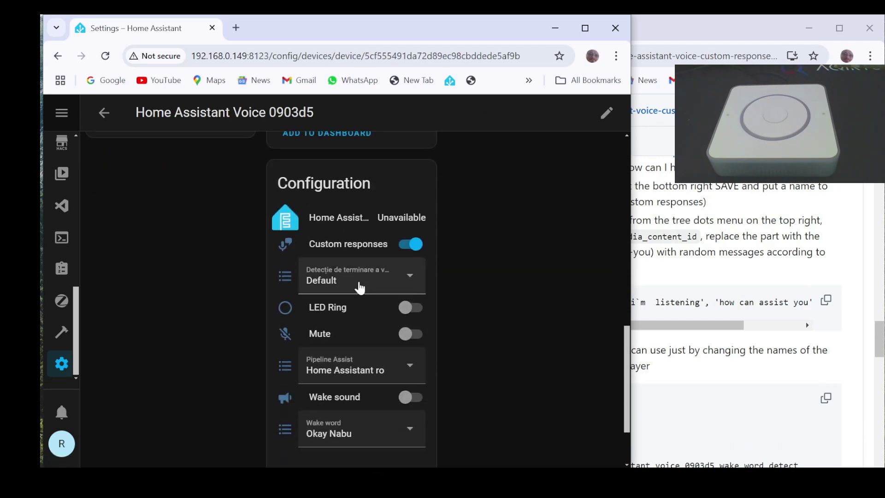
scroll(393, 281, "down", 2)
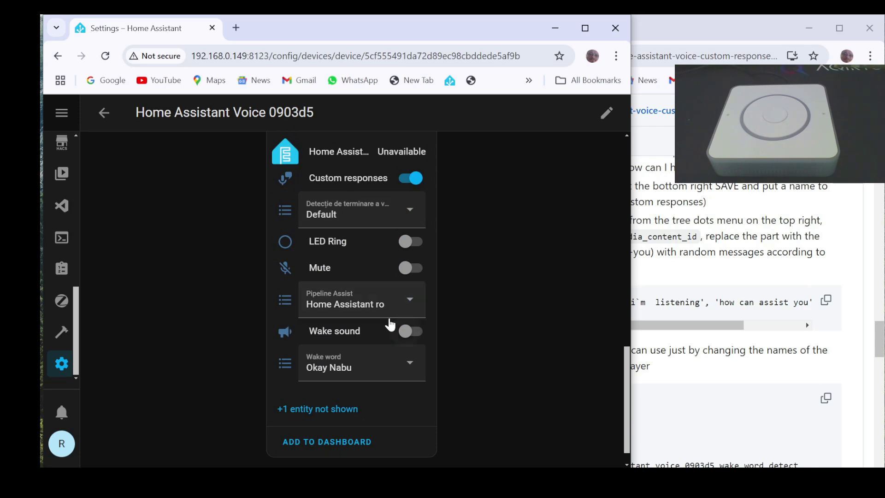
left_click(410, 304)
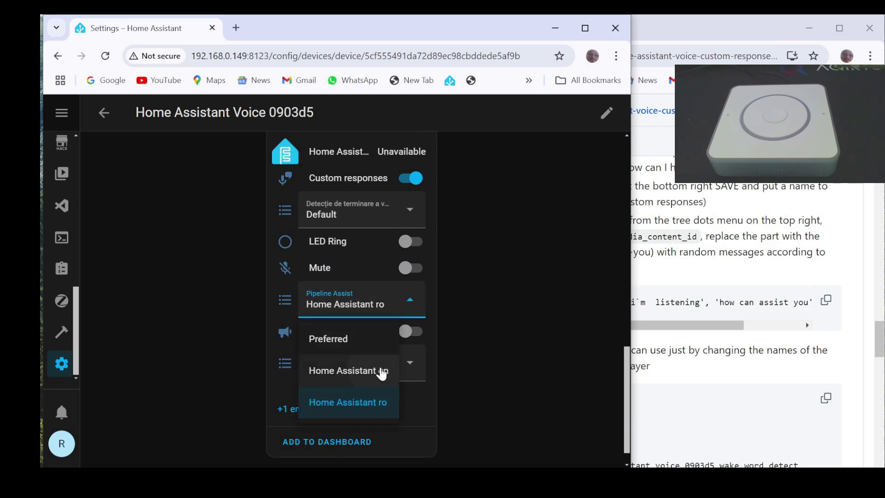
left_click(380, 370)
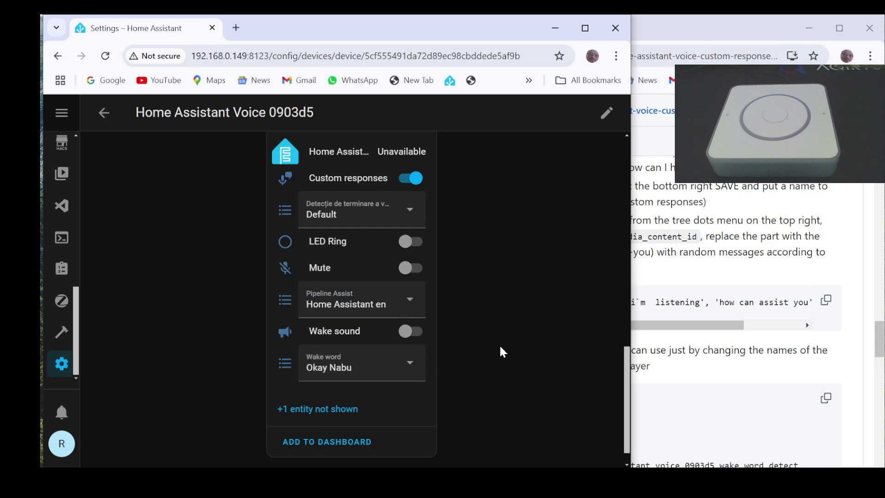